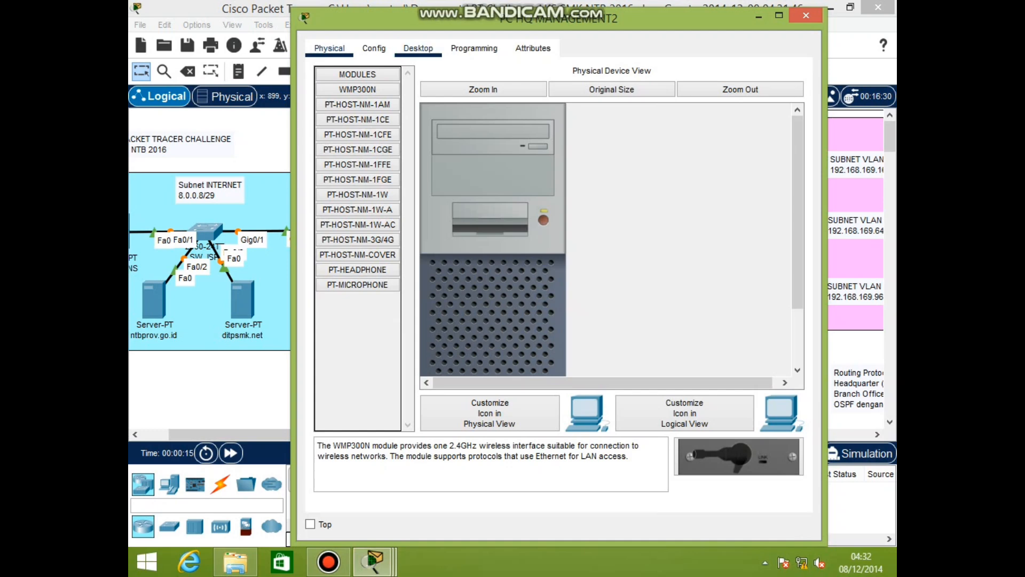
Open a console terminal from PC HQ MANAGEMENT2 to the HQ switch with default serial settings
left_click(418, 48)
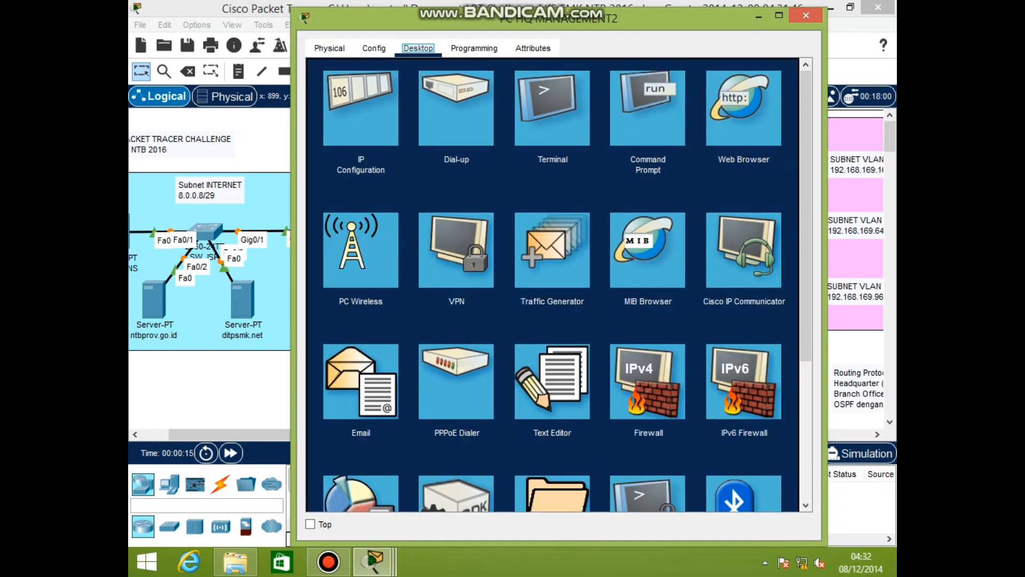
left_click(552, 109)
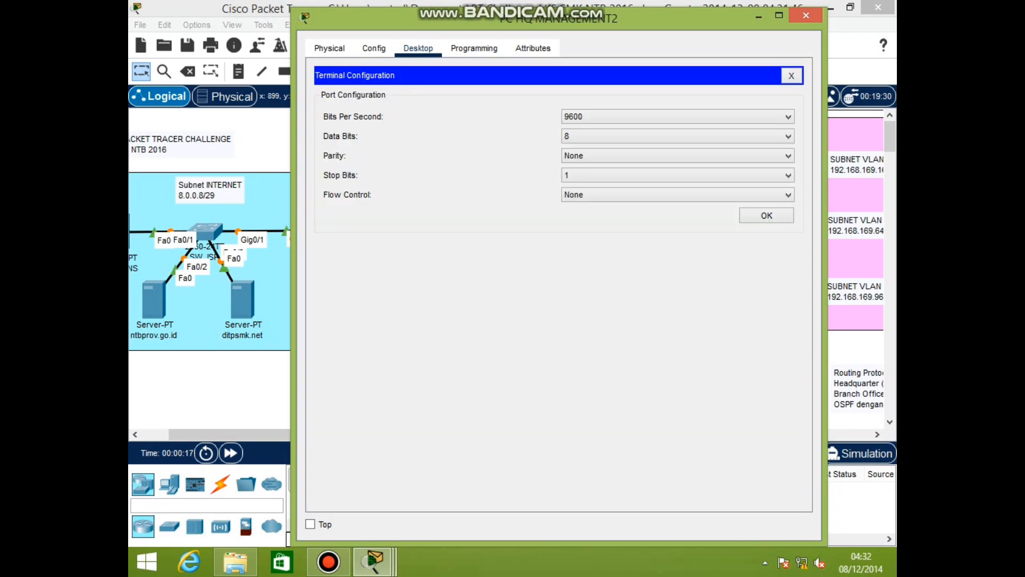
left_click(766, 215)
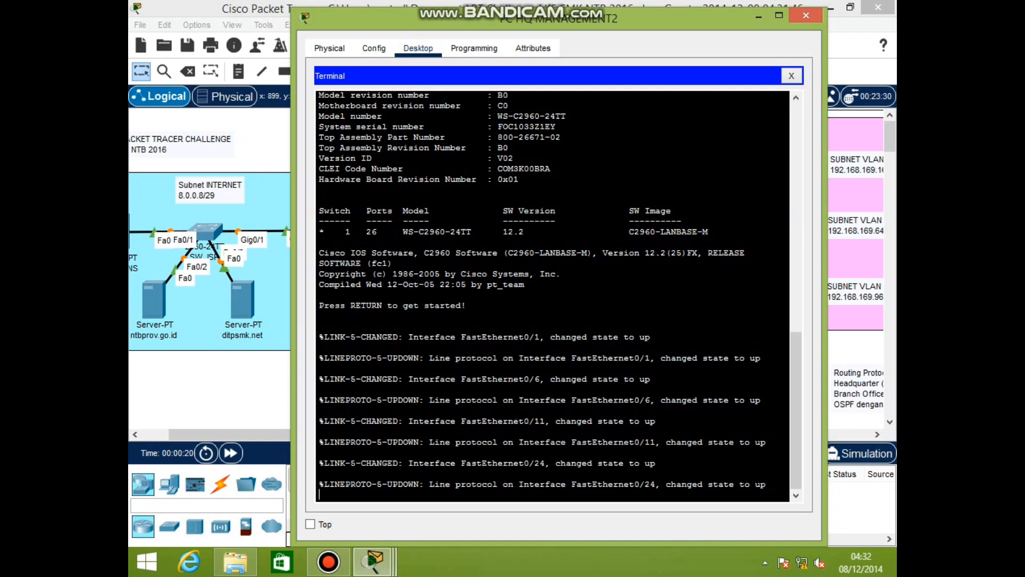
Log into SW_HQ and enter privileged and global configuration mode
key("Return")
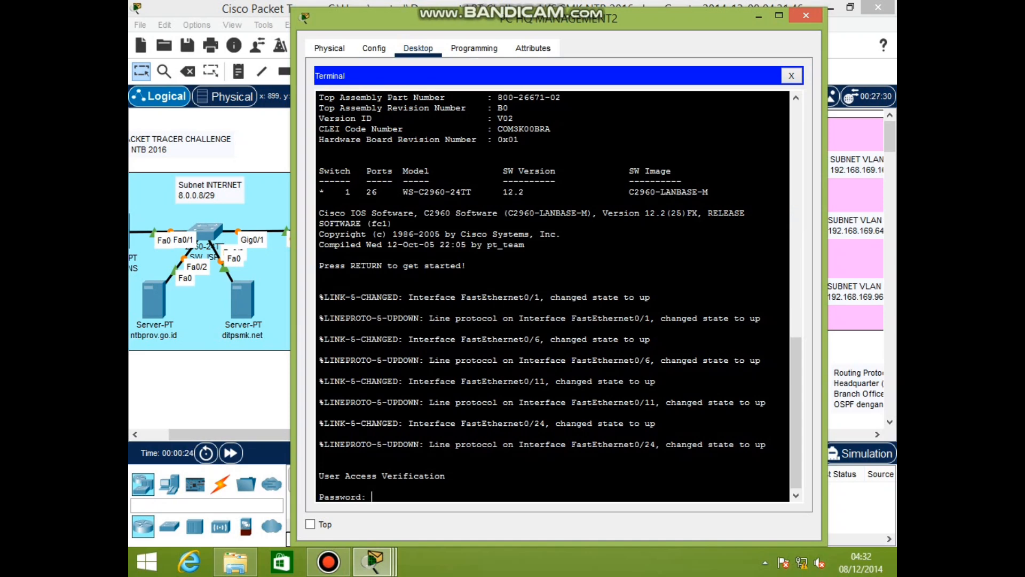
key("Return")
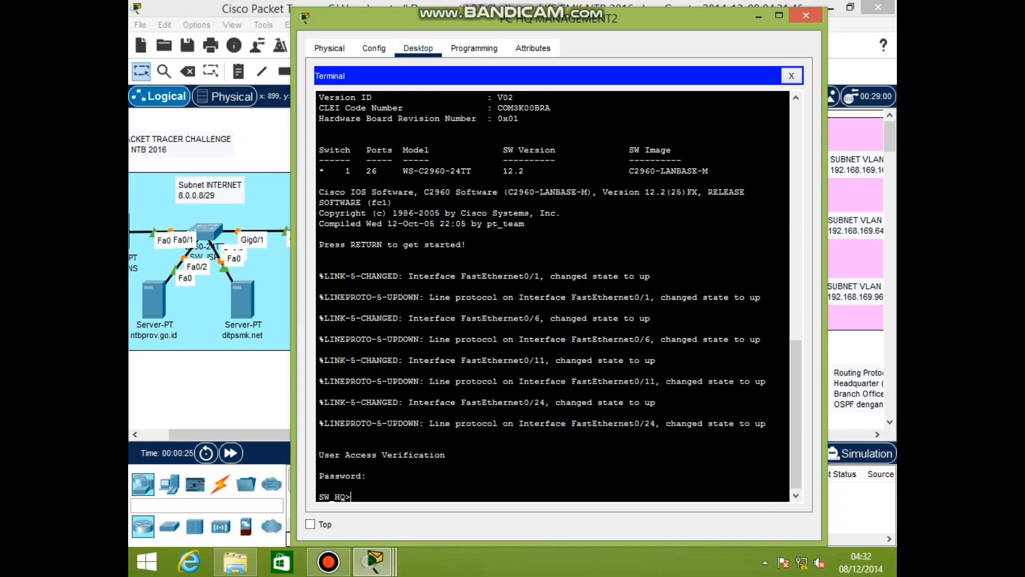
type("en")
key("Return")
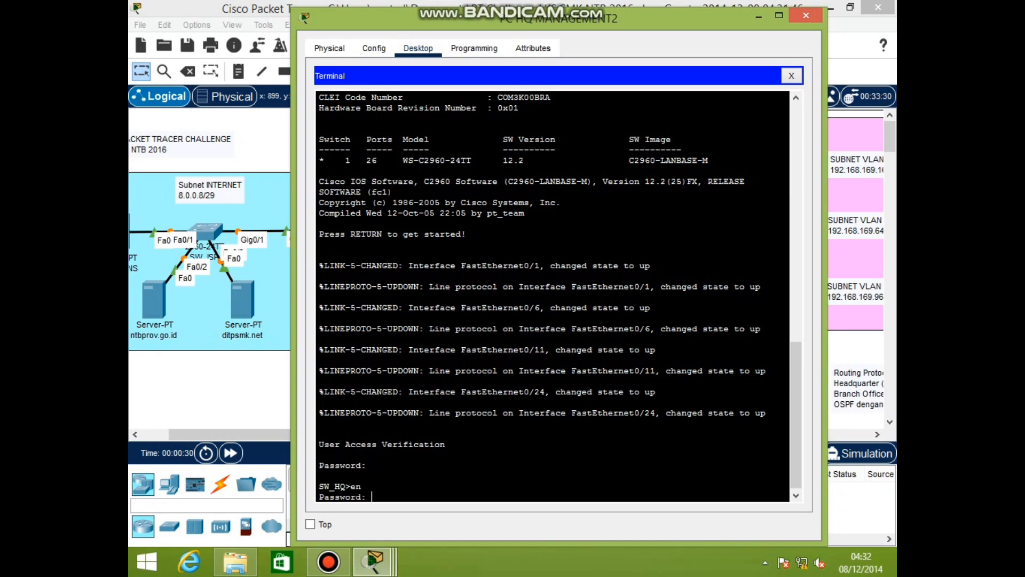
key("Return")
type("conf")
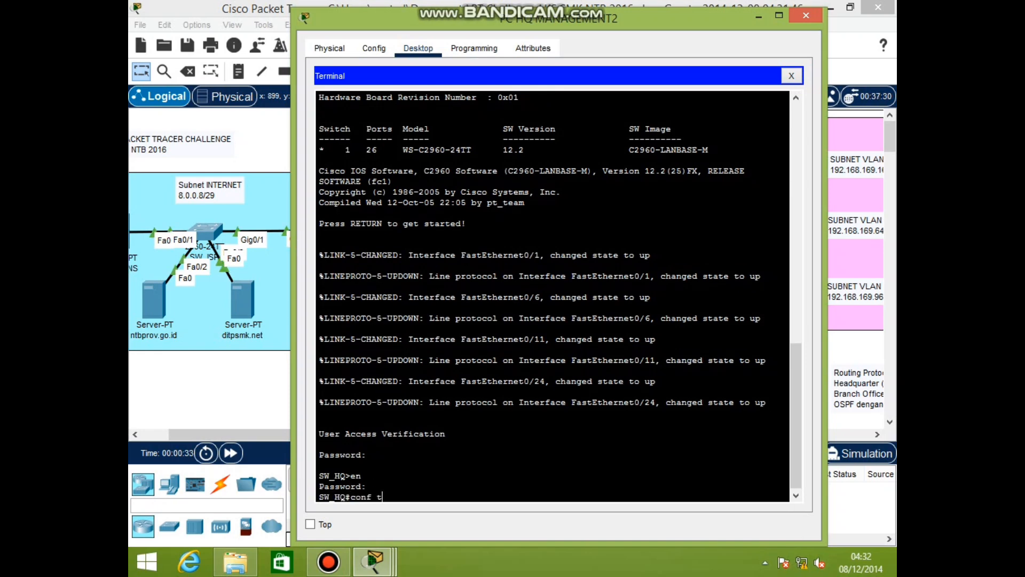
type(" t")
key("Return")
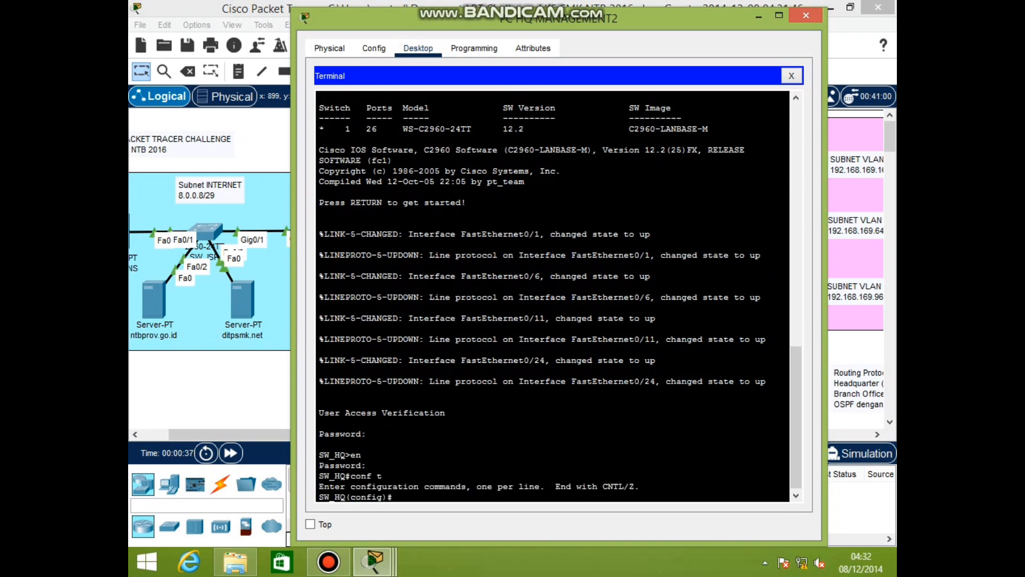
Give interface VLAN 1 the address 192.168.169.10 255.255.255.248 and enable it
type("int vlan 1")
key("Return")
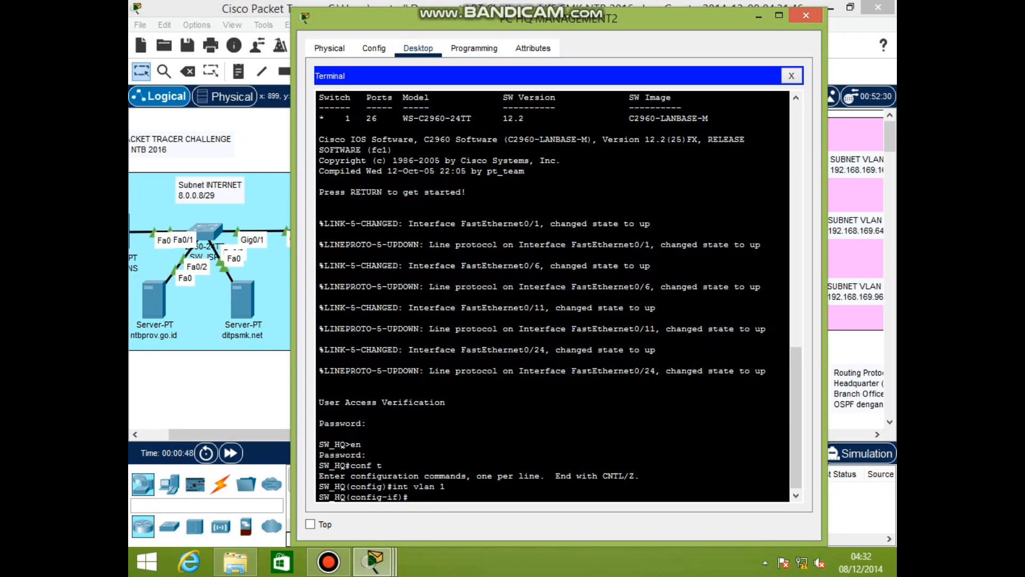
type("ip add 192.168.169.10")
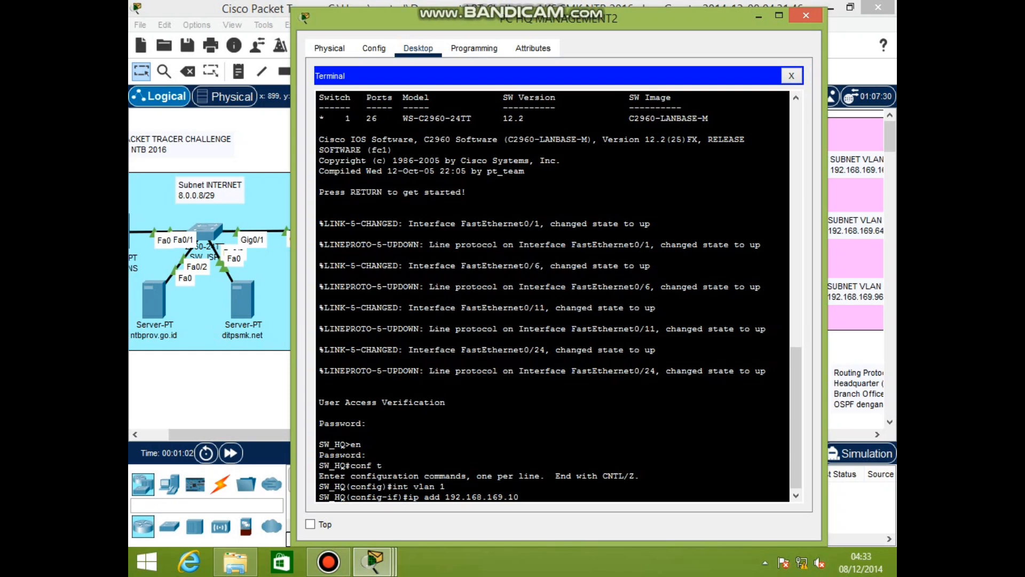
type(" 255.255.2")
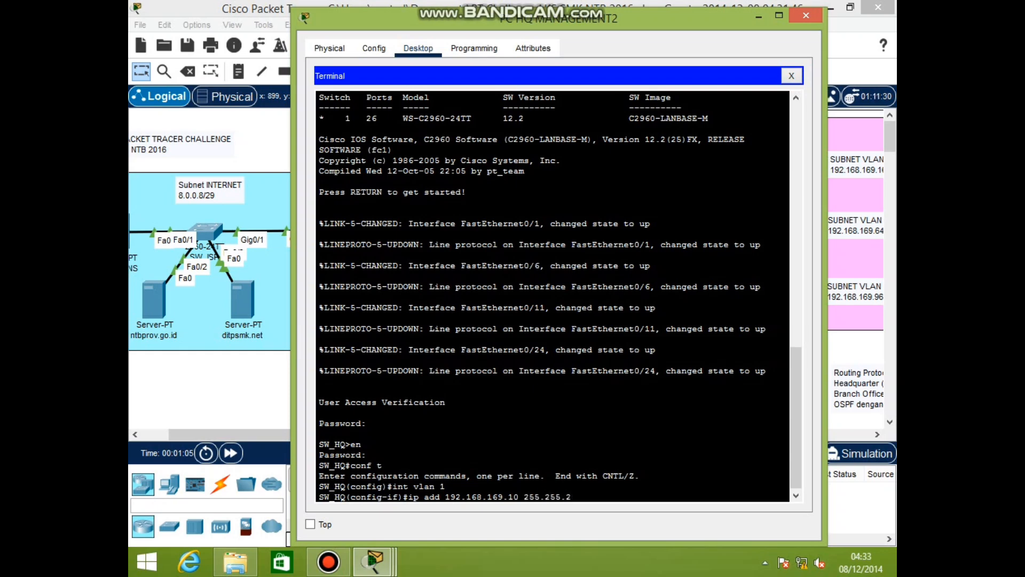
type("55.248")
key("Return")
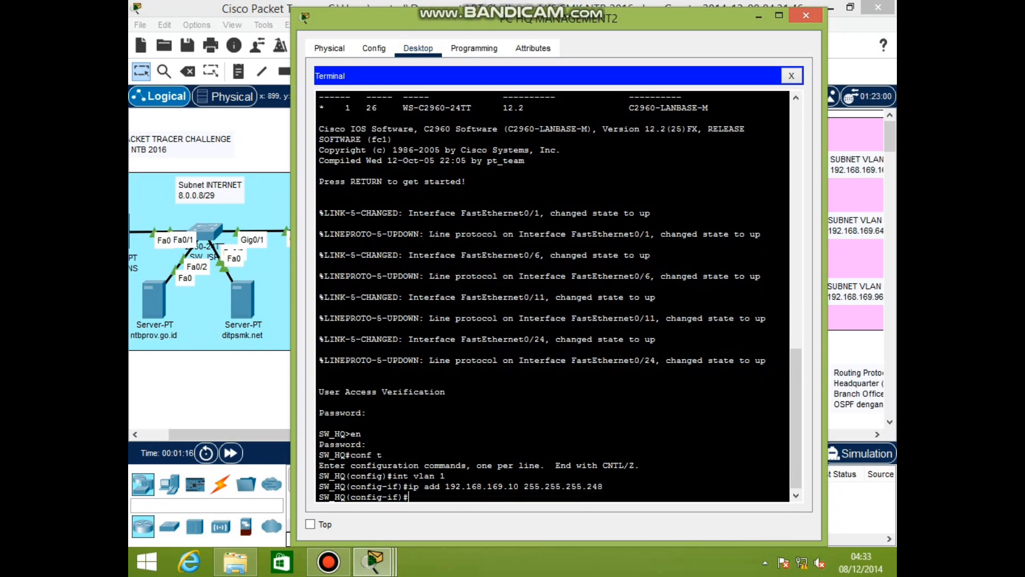
type("no sh")
key("Return")
key("Return")
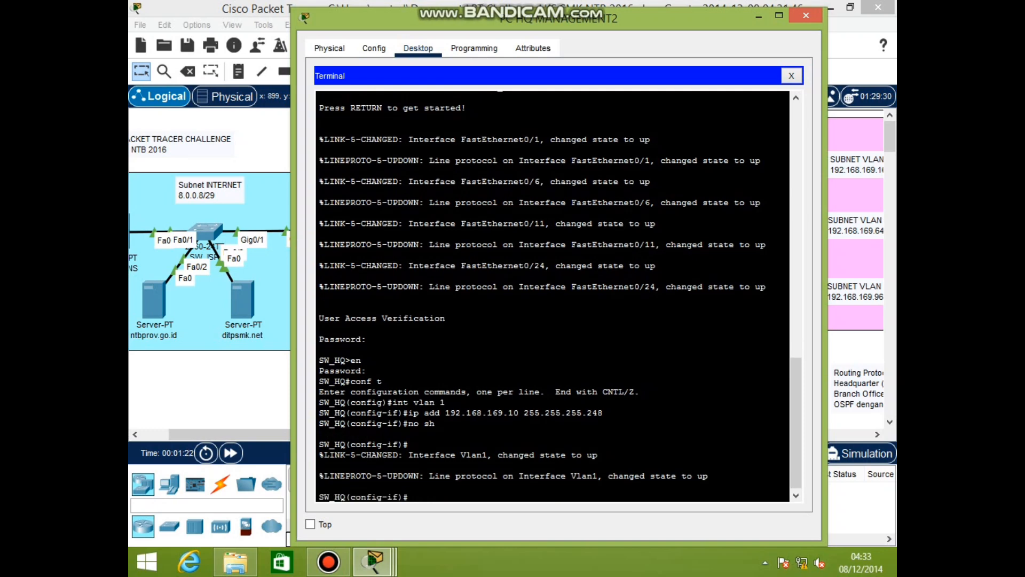
Set the switch default gateway to 192.168.169.9 and start creating VLAN 10
type("ex")
key("Return")
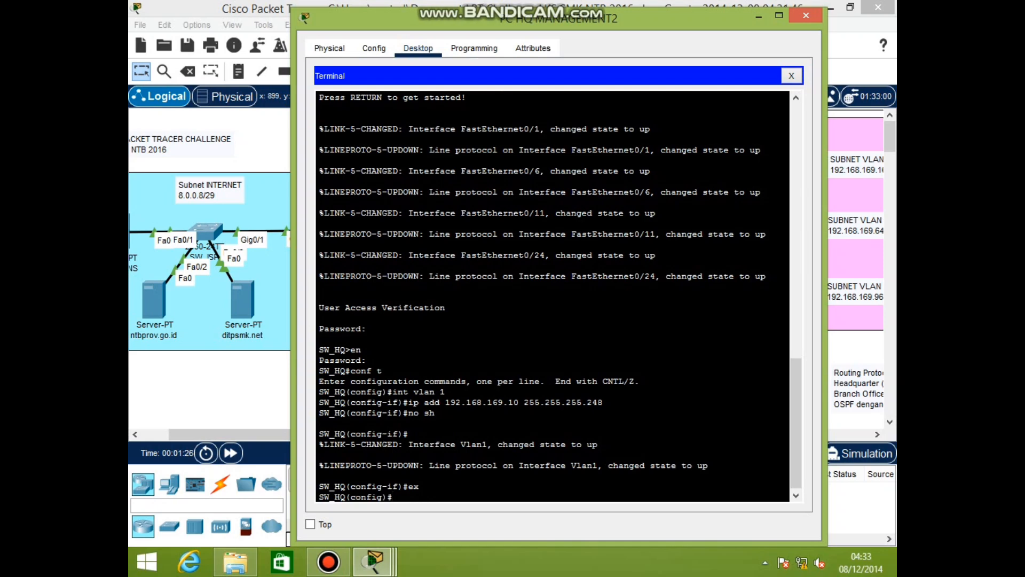
type("ip default-gateway 192.168.1")
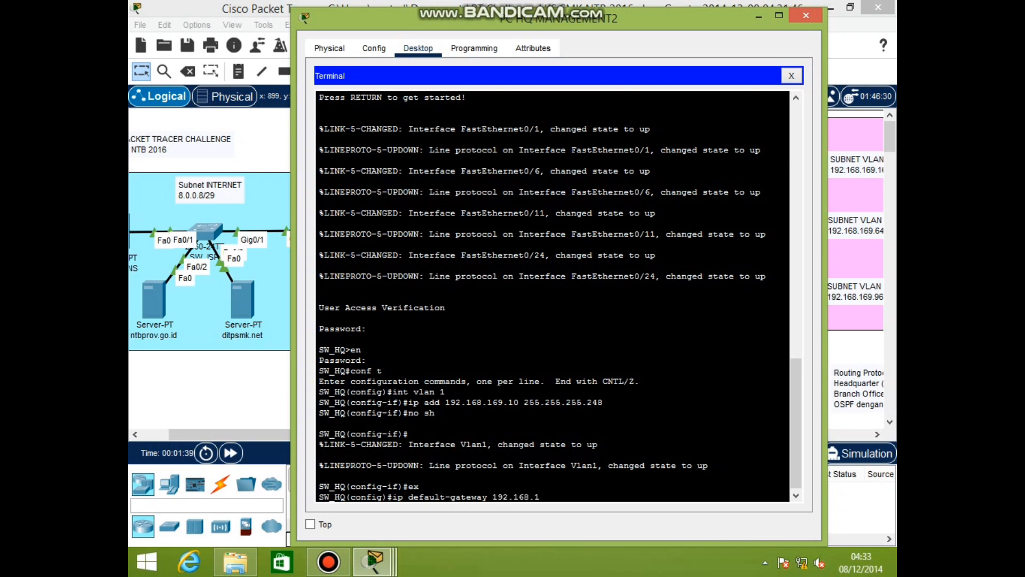
type("69.9")
key("Return")
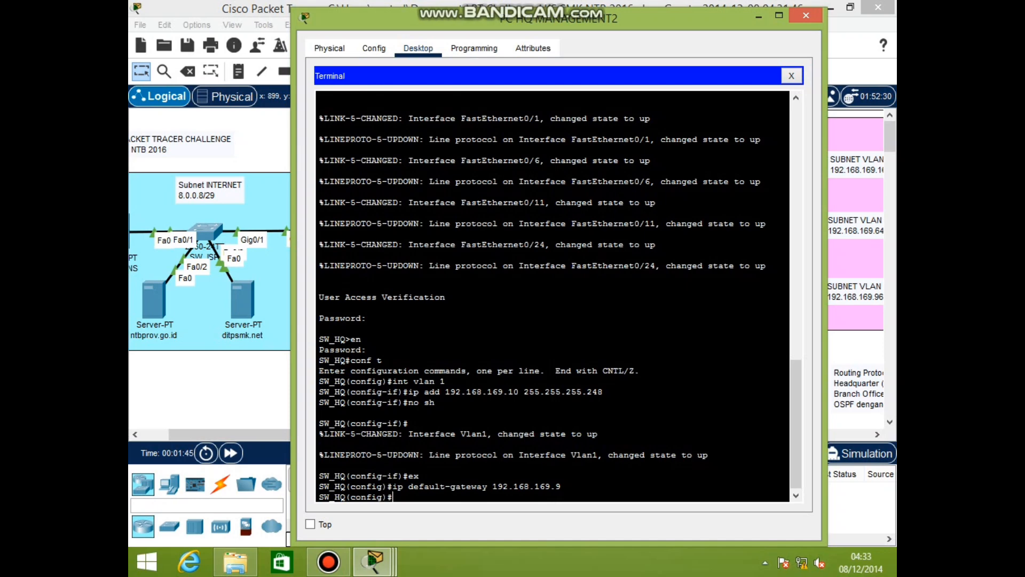
type("vlan 10")
Create VLANs 10 HRD, 20 MARKETING and 30 FINANCE
key("Return")
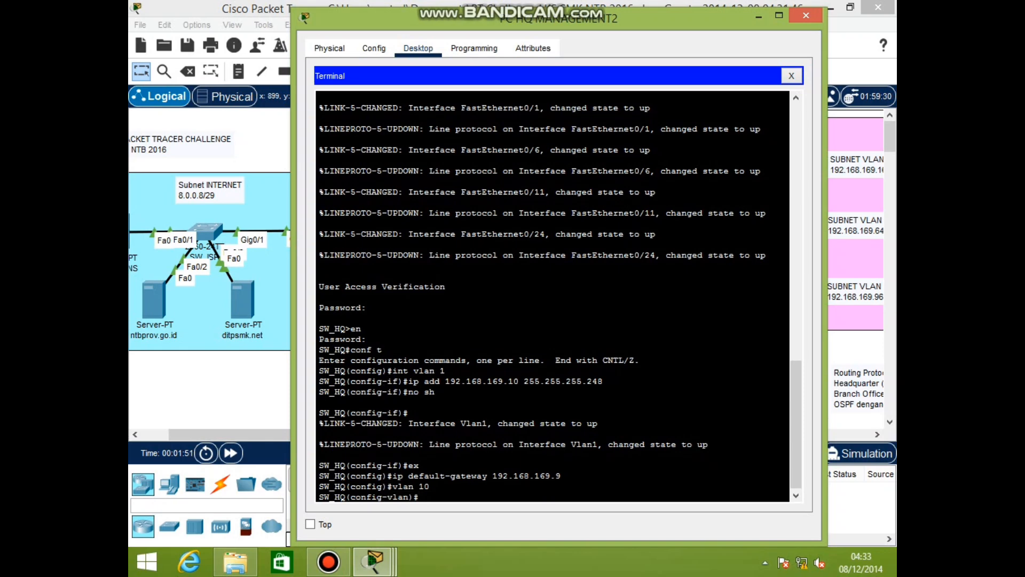
type("name HRD")
key("Return")
type("vlan 20")
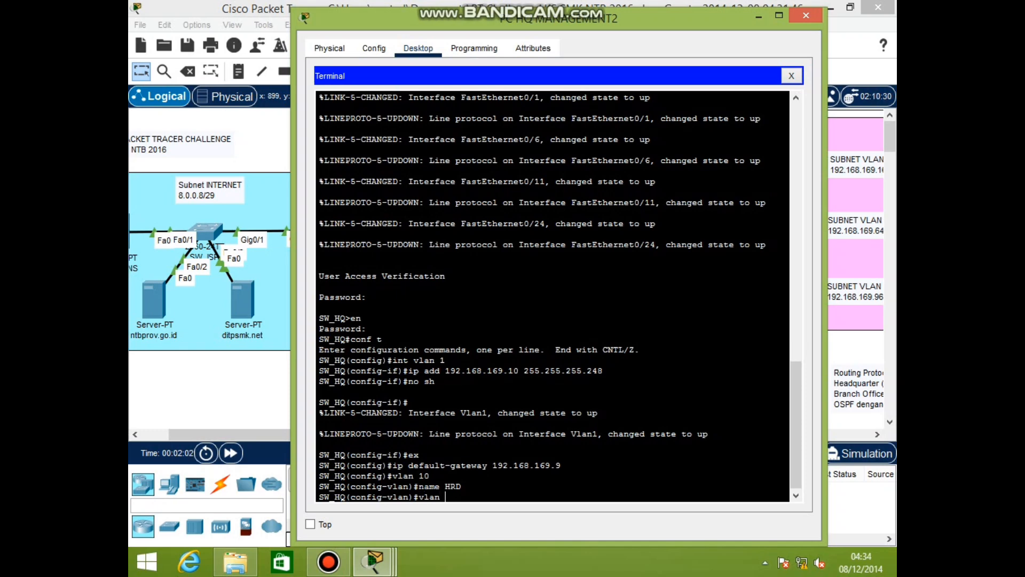
key("Return")
type("name MARJETING")
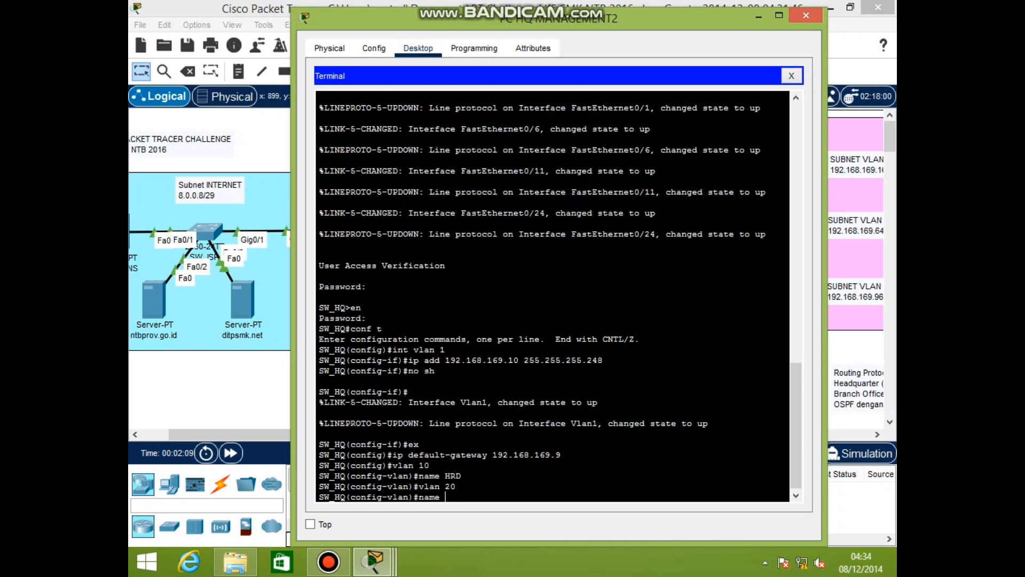
key("BackSpace")
key("BackSpace")
key("BackSpace")
key("BackSpace")
key("BackSpace")
key("BackSpace")
type("KETING")
key("Return")
type("vlan 30")
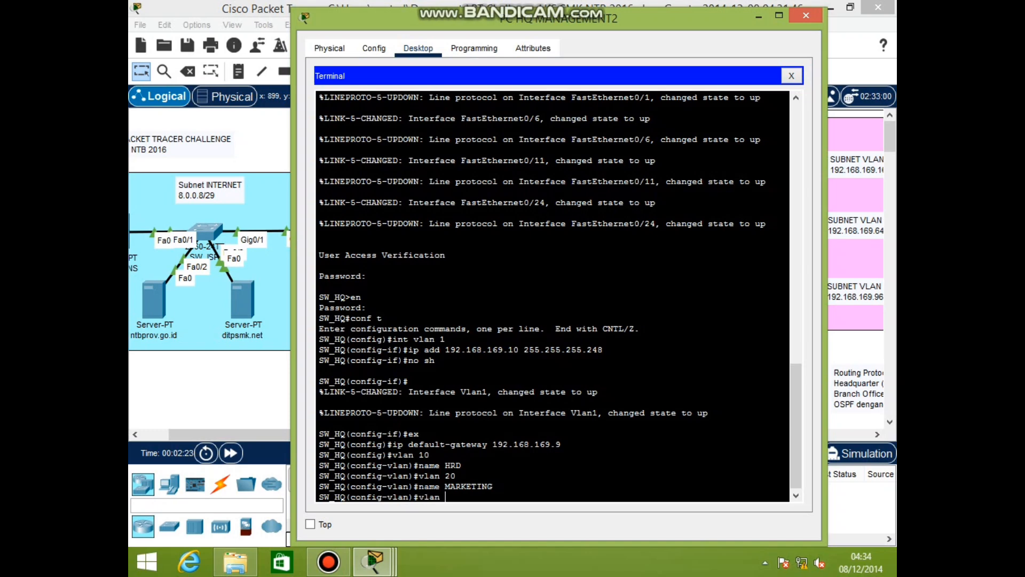
key("Return")
type("name FINANCE")
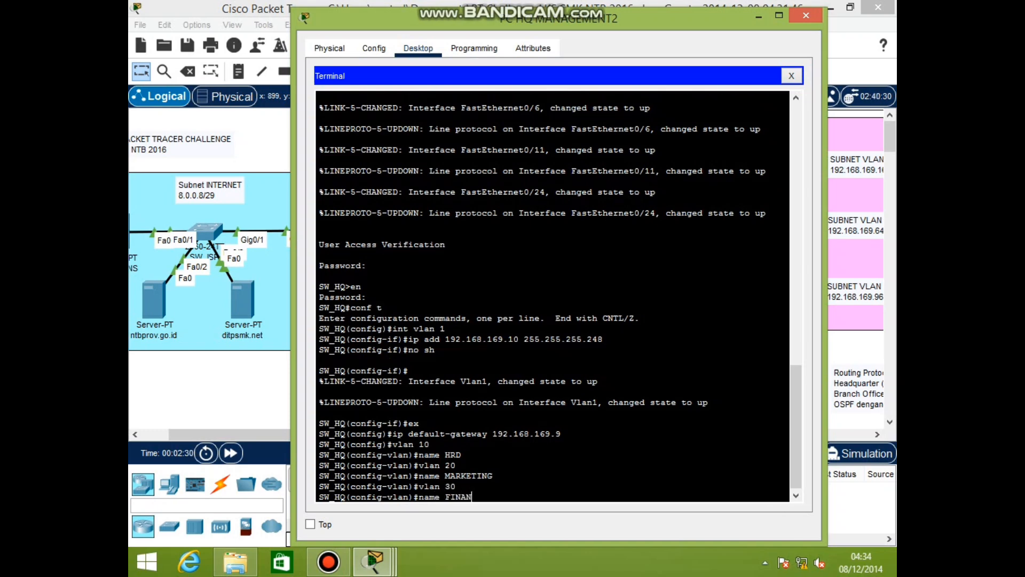
key("Return")
Configure port fa0/1 as an access port, entering VLAN 10 and then VLAN 20
type("int")
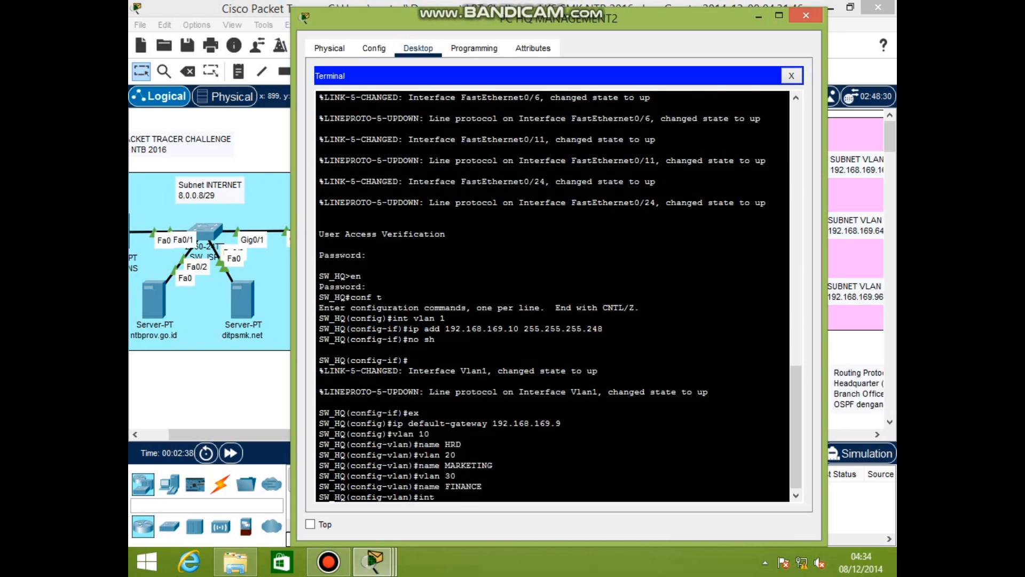
type(" fa0/1")
key("Return")
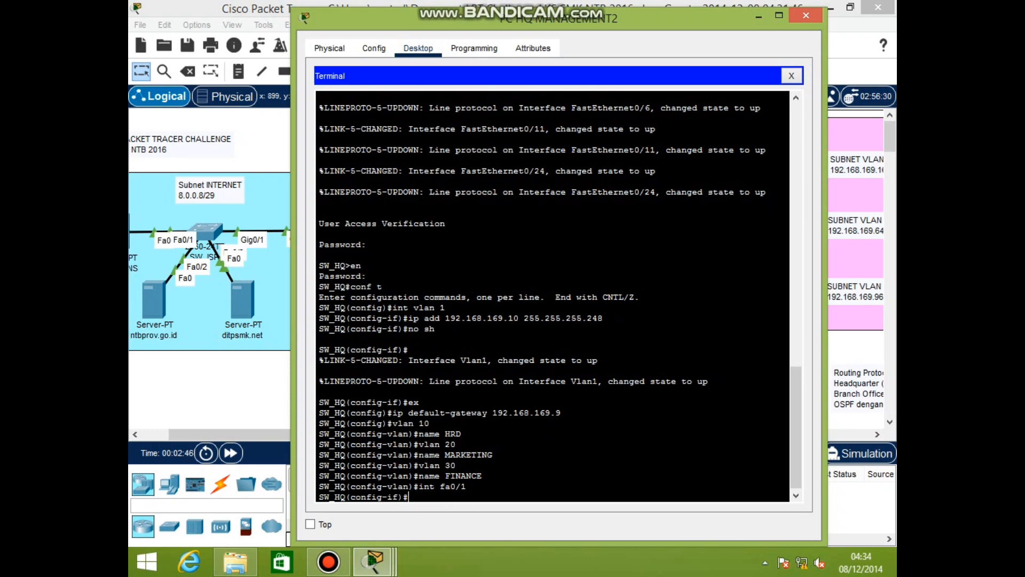
type("switchport access vlan 10")
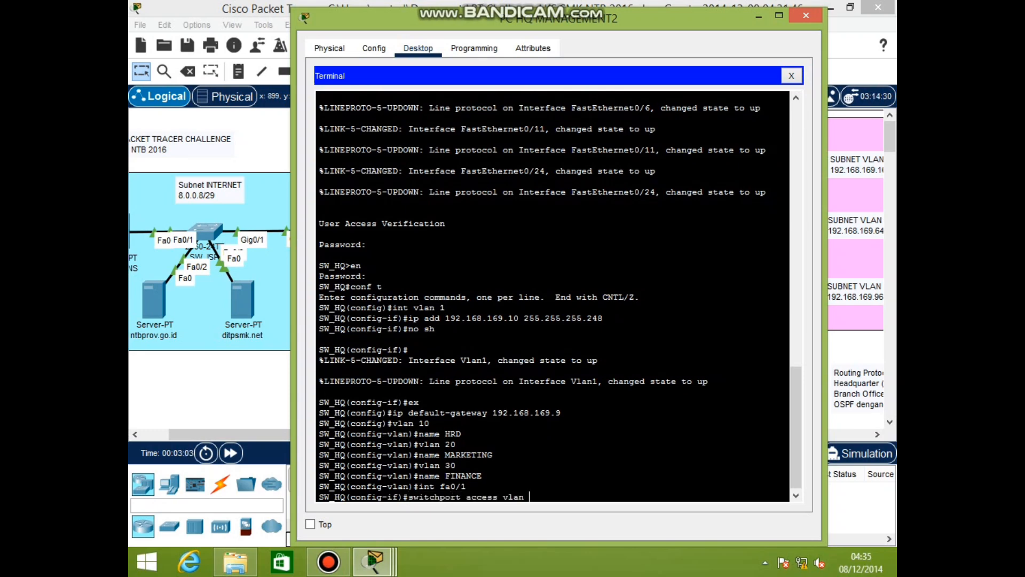
key("Return")
type("int fa0/1")
key("Return")
type("switchport access vlan 20")
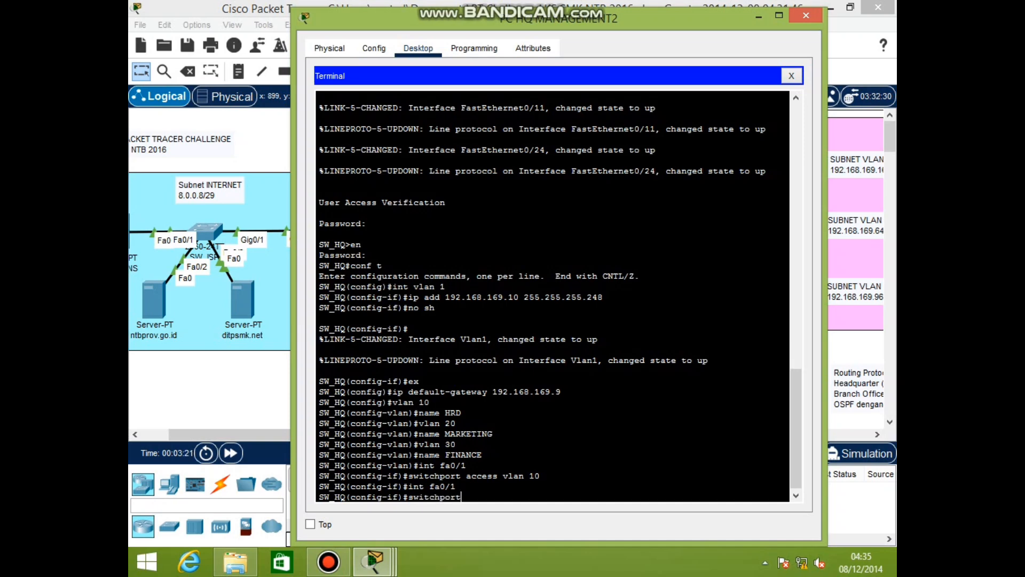
key("Return")
Assign port fa0/6 to access VLAN 20 and port fa0/11 to access VLAN 30
type("int fa")
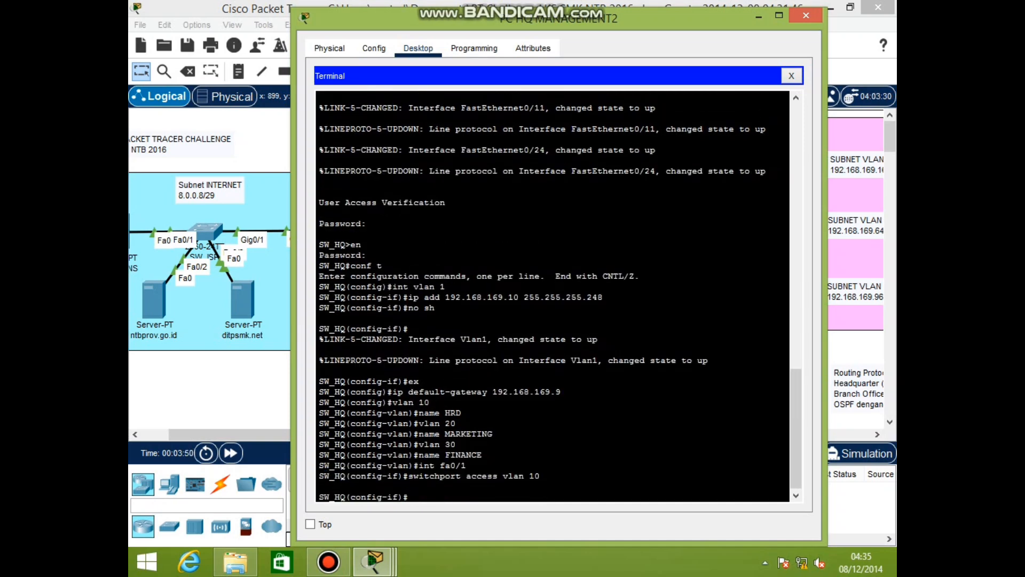
type("int fa0/6")
key("Return")
type("switchport access vlan 20")
key("Return")
type("int")
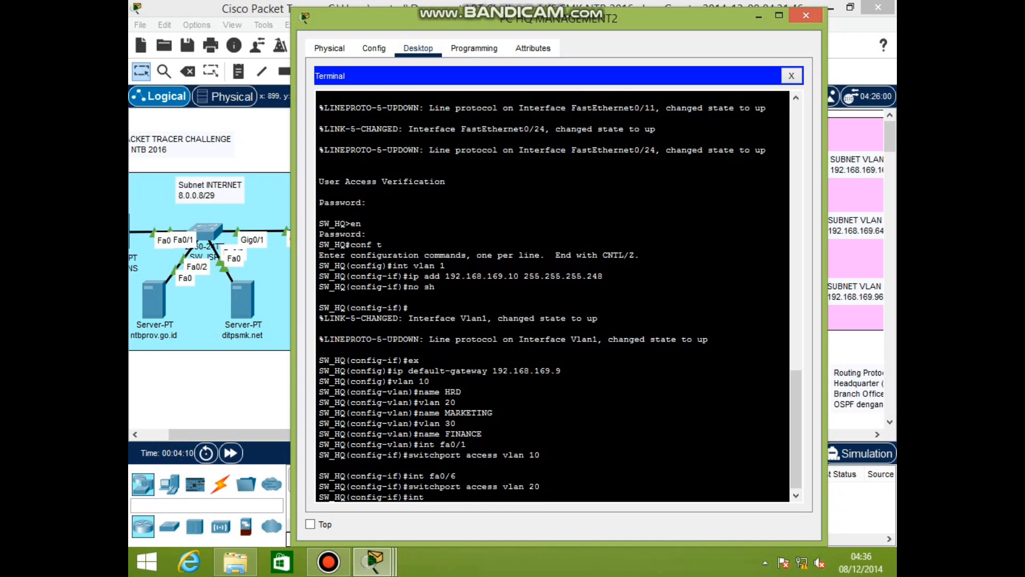
type(" fa0/11")
key("Return")
type("switchport access vlan 30")
key("Return")
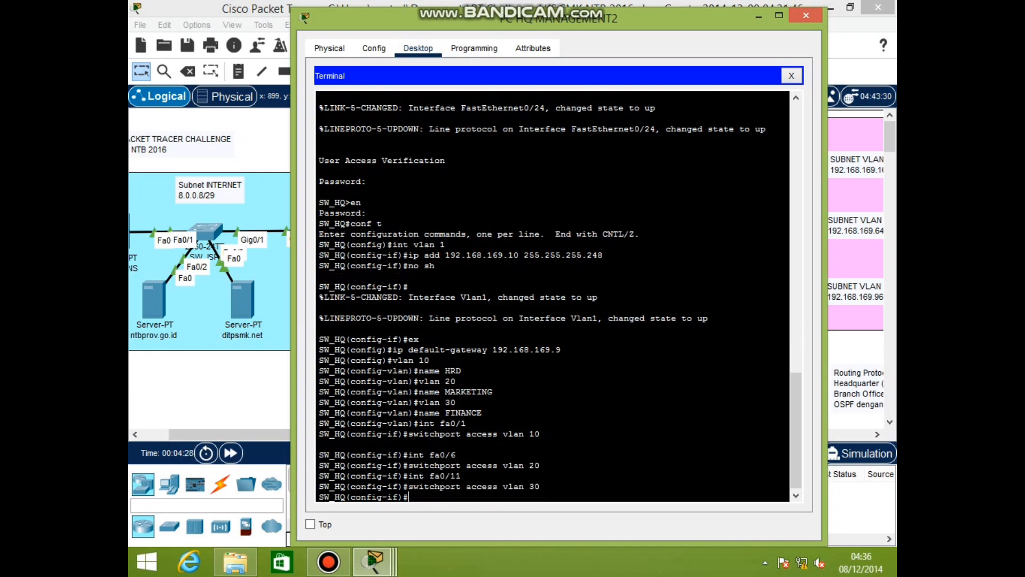
Make interface gi0/1 a trunk port
type("int g")
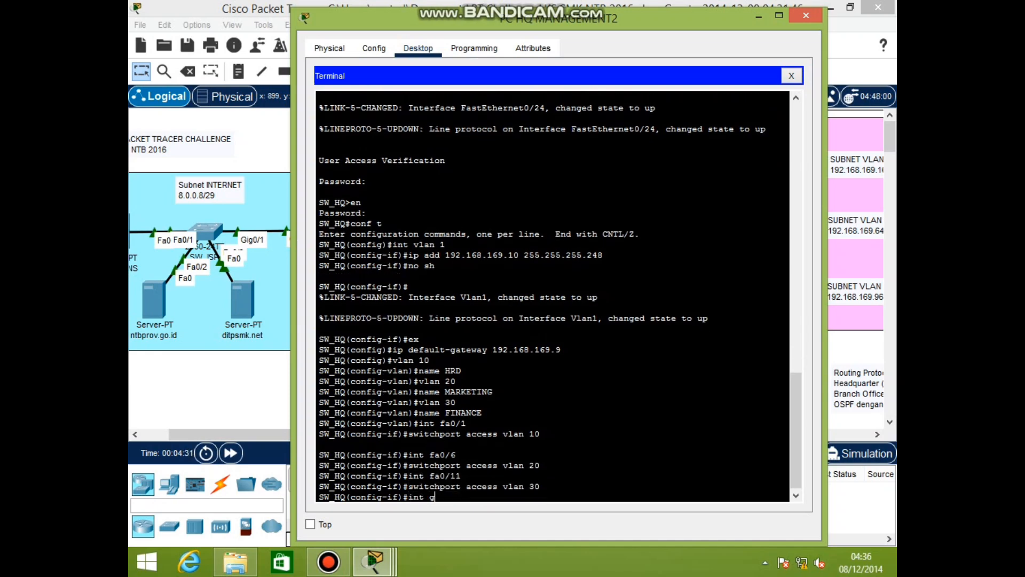
type("i0/1")
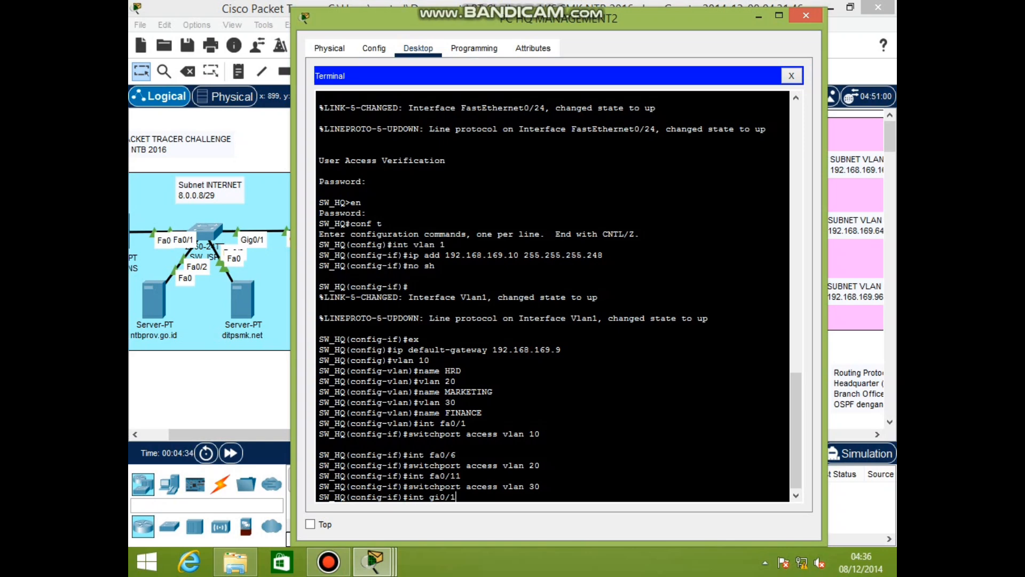
key("Return")
type("swit")
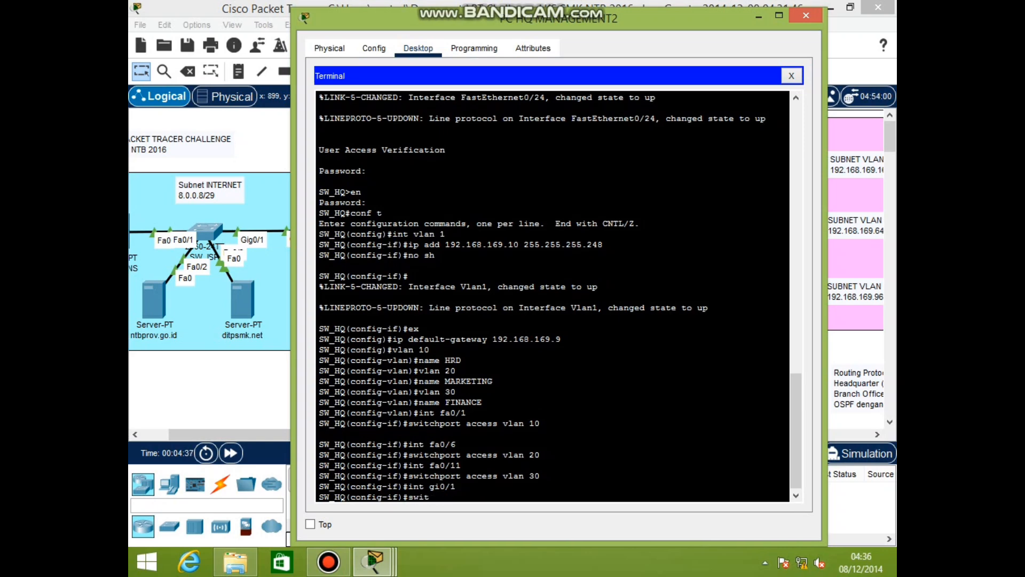
type("chport mode trunk")
key("Return")
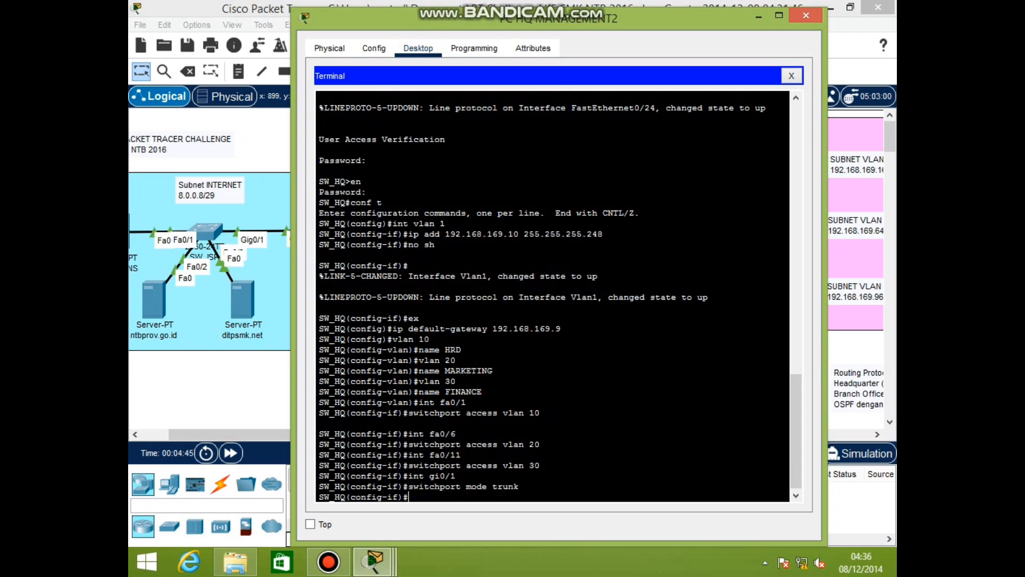
Verify SW_HQ with show ip int brief, show run, show vlan brief and show int gi0/1 switchport
type("end")
key("Return")
key("Return")
type("s")
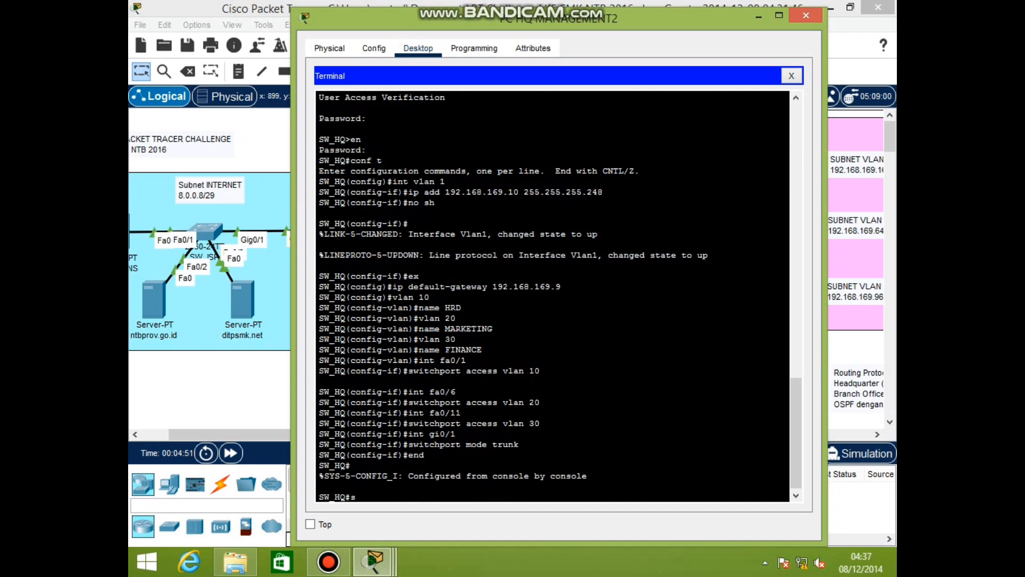
type("how ip int brief")
key("Return")
type("show run")
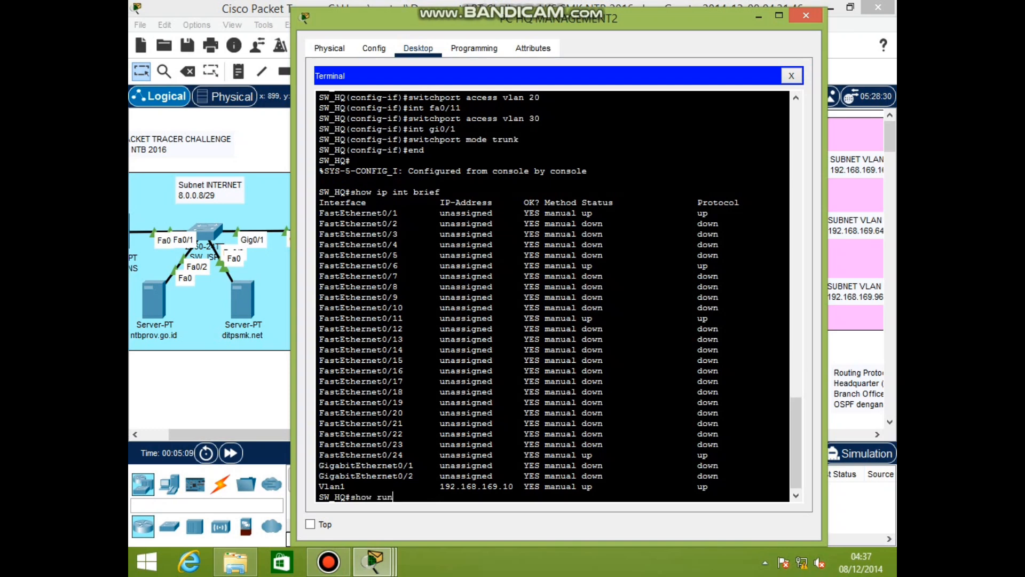
key("Return")
key("space")
type("show vlan brief")
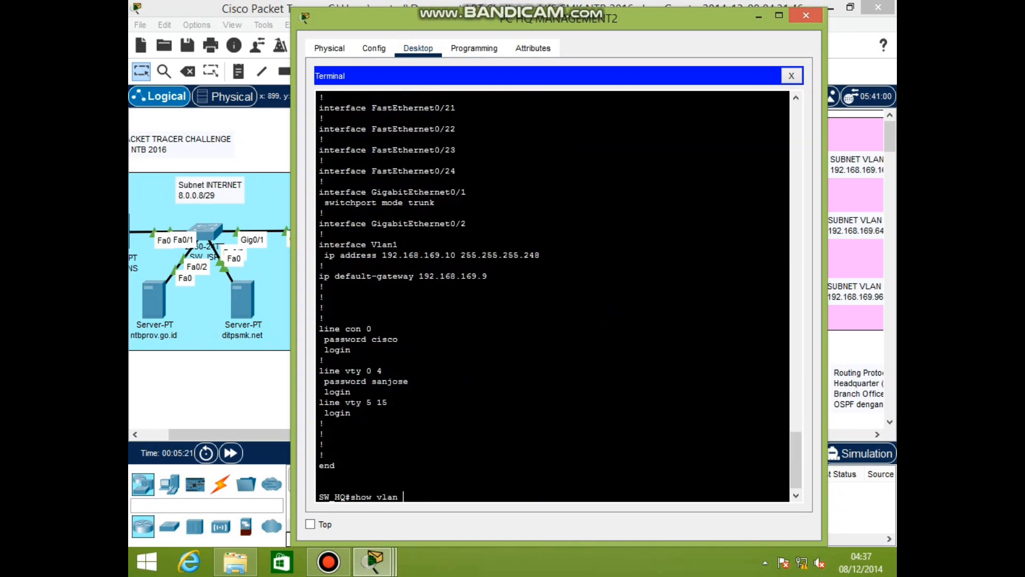
key("Return")
type("show int gi0/1 switchport")
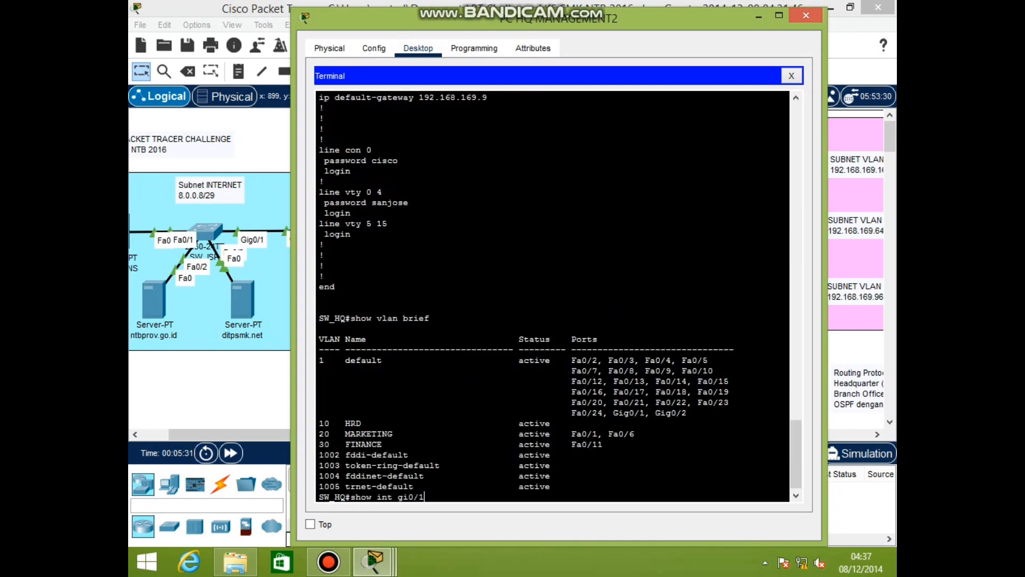
key("Return")
key("Return")
Clear the mistyped command, save with copy run start, and close the PC window
type("show run start")
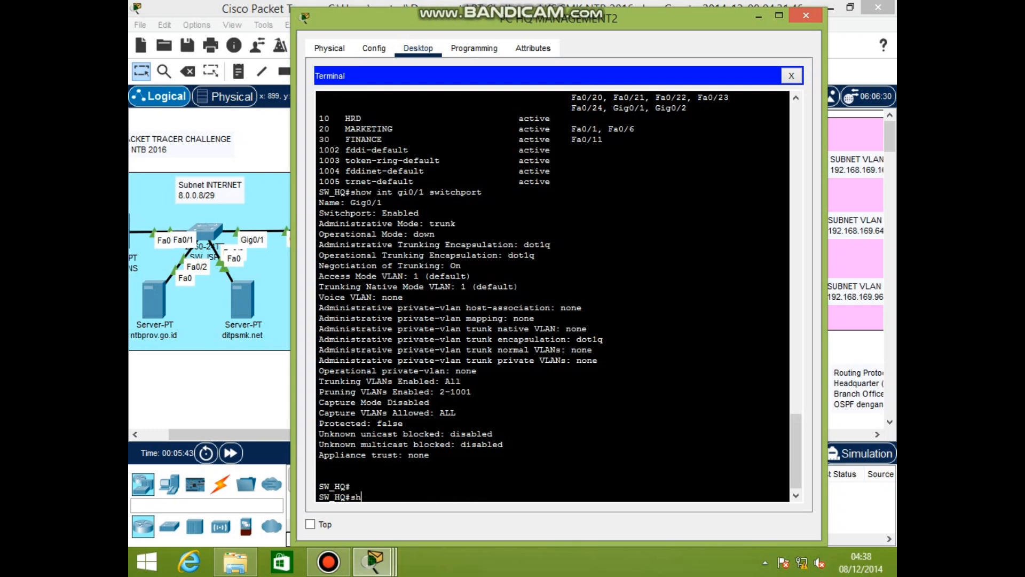
key("Return")
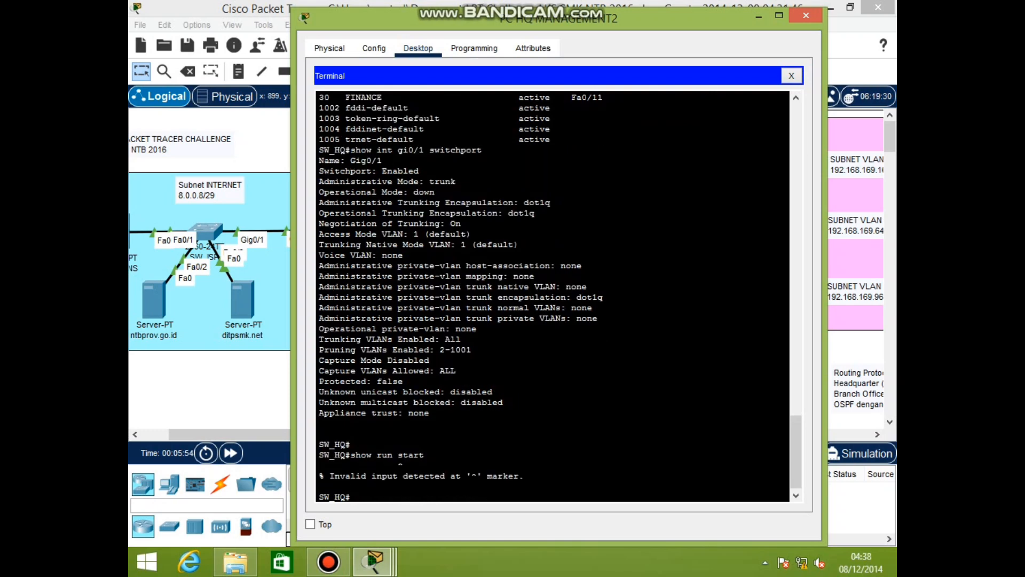
left_click_drag(319, 455, 351, 497)
key("BackSpace")
key("Return")
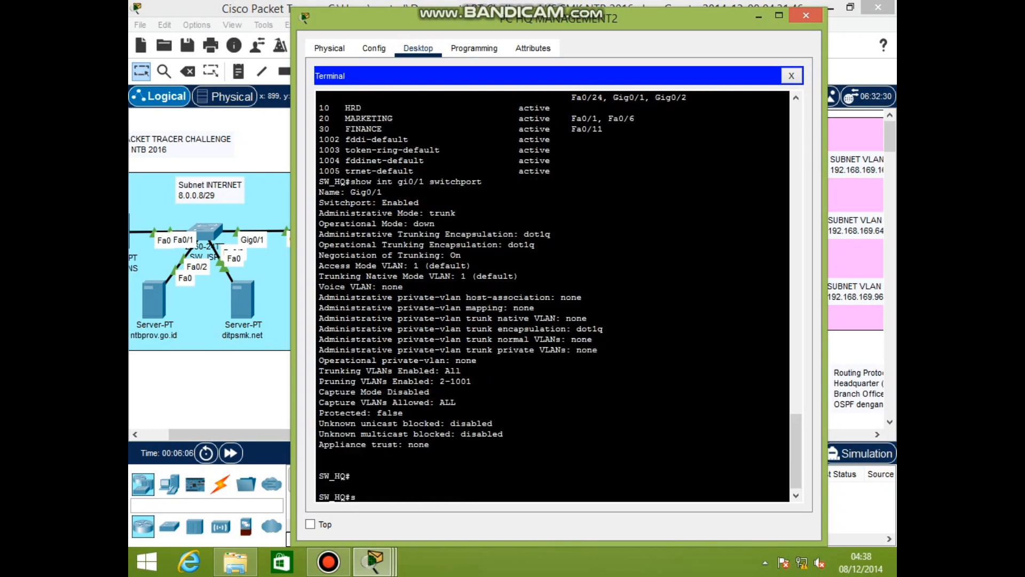
type("copy run start")
key("Return")
key("Return")
key("Return")
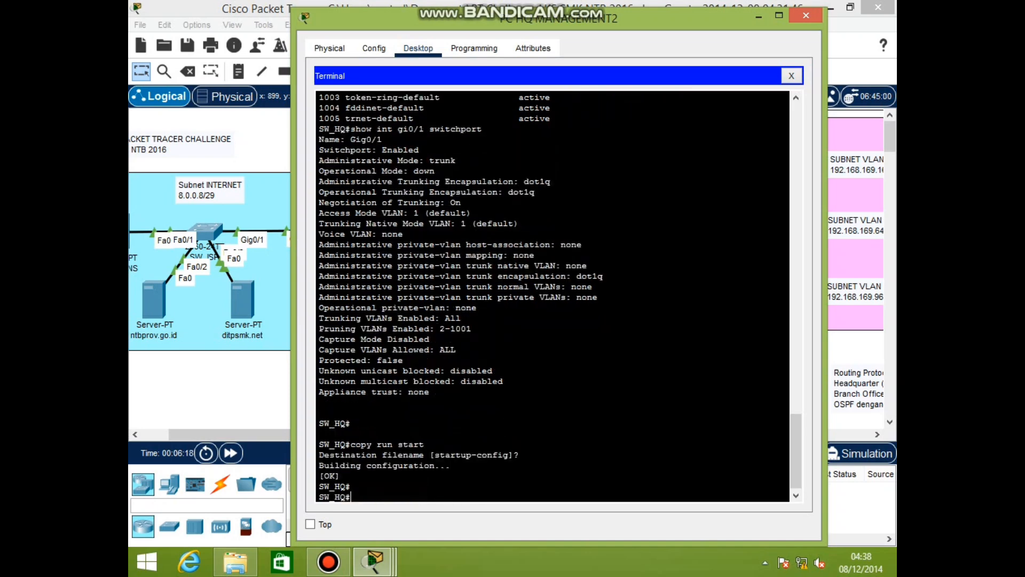
left_click(805, 15)
Start a console terminal from PC HQ MANAGEMENT1 using the default 9600 bps, 8 data bits, no parity settings
left_click(662, 147)
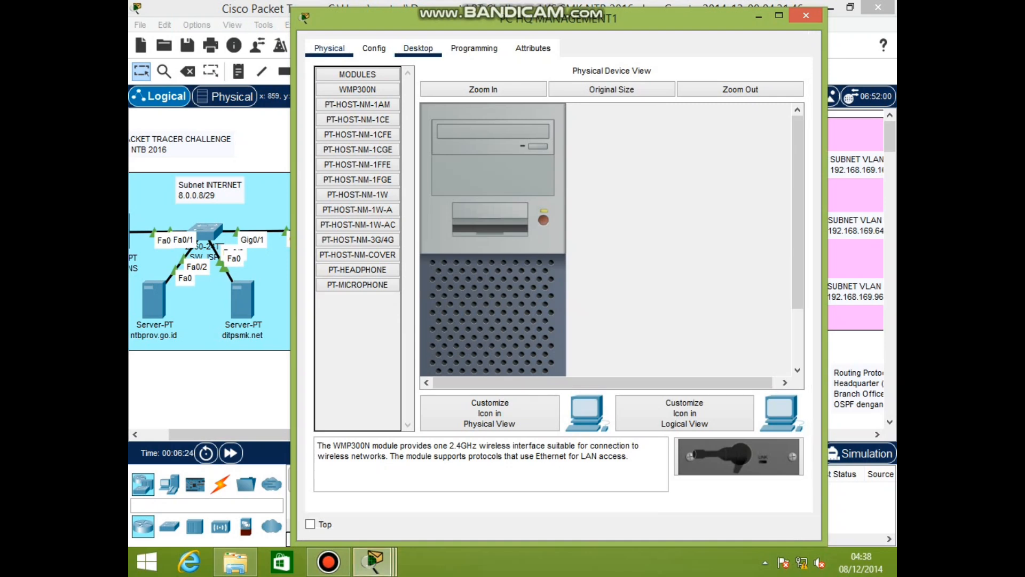
left_click(418, 48)
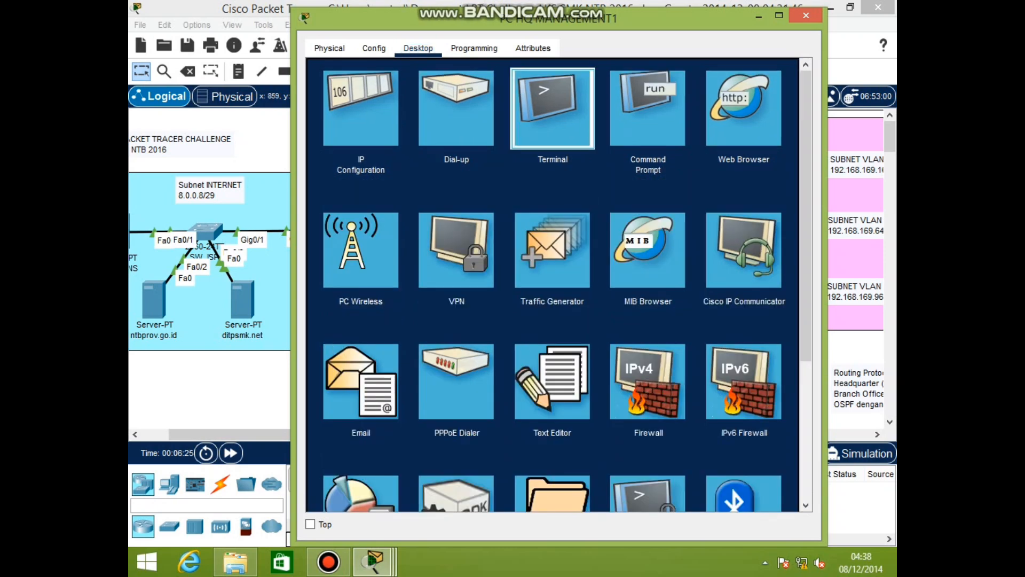
left_click(552, 107)
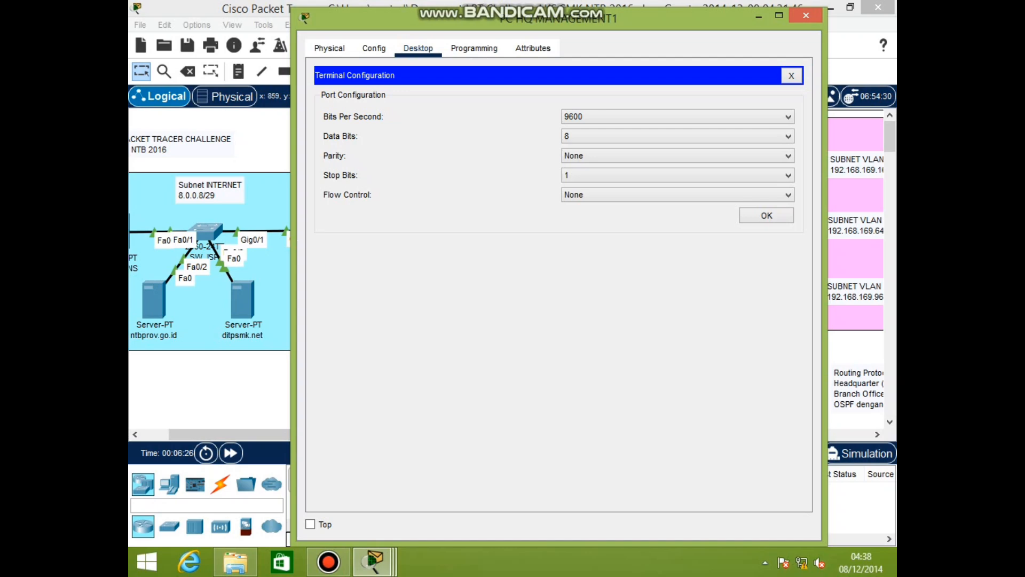
left_click(767, 215)
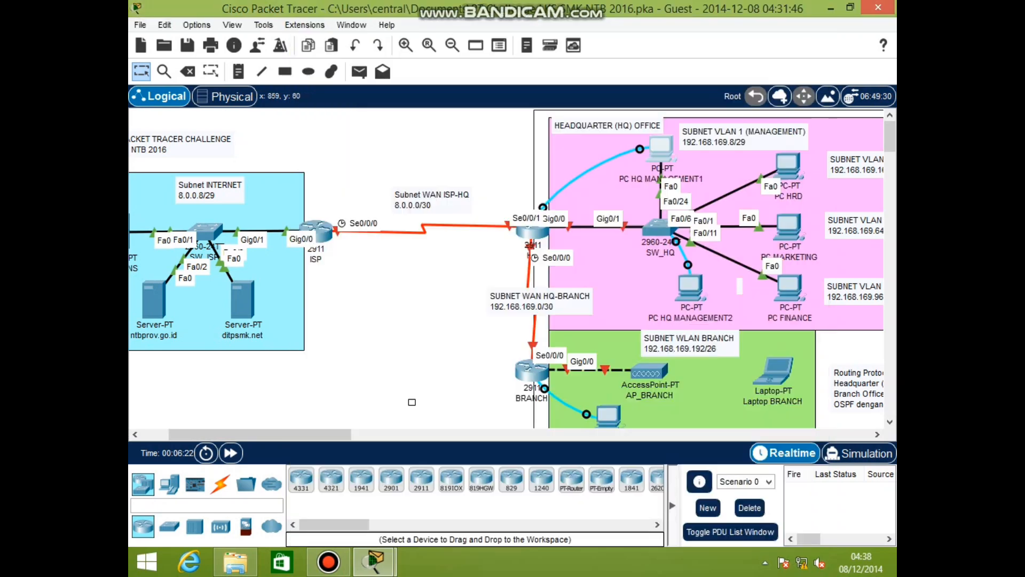
Log into the HQ router and enter privileged and global configuration mode
key("Return")
type("cisco")
key("Return")
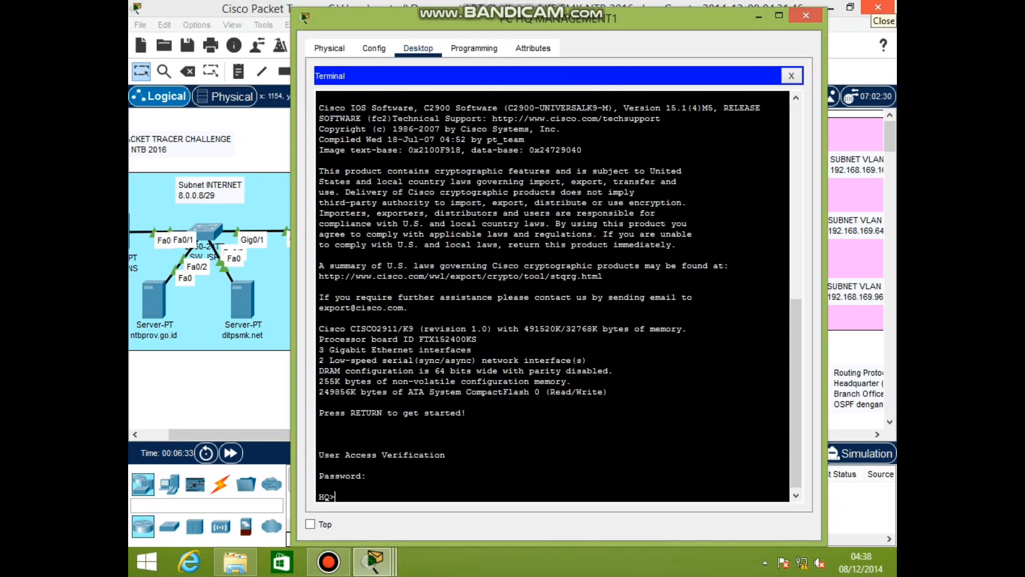
type("en")
key("Return")
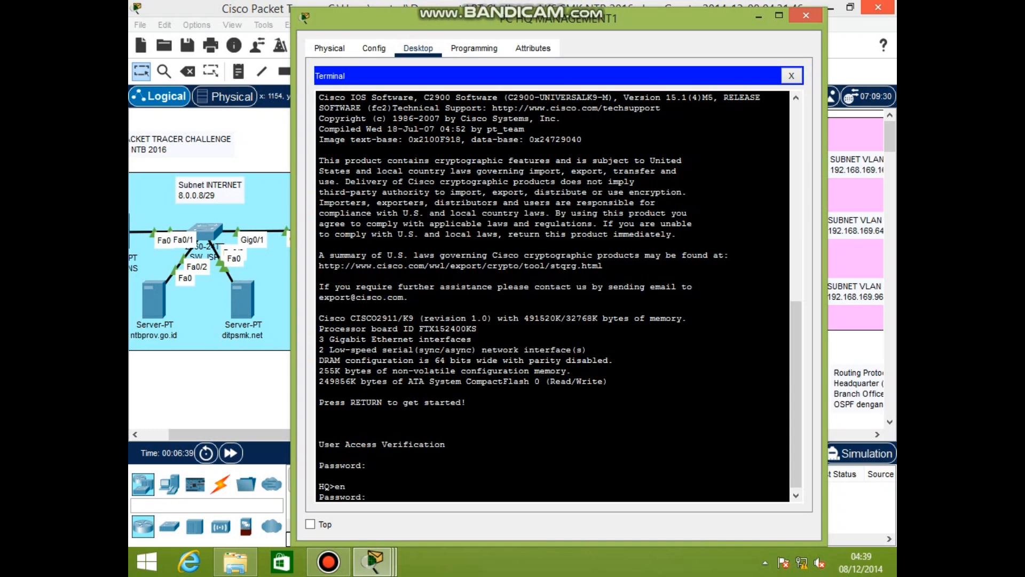
key("Return")
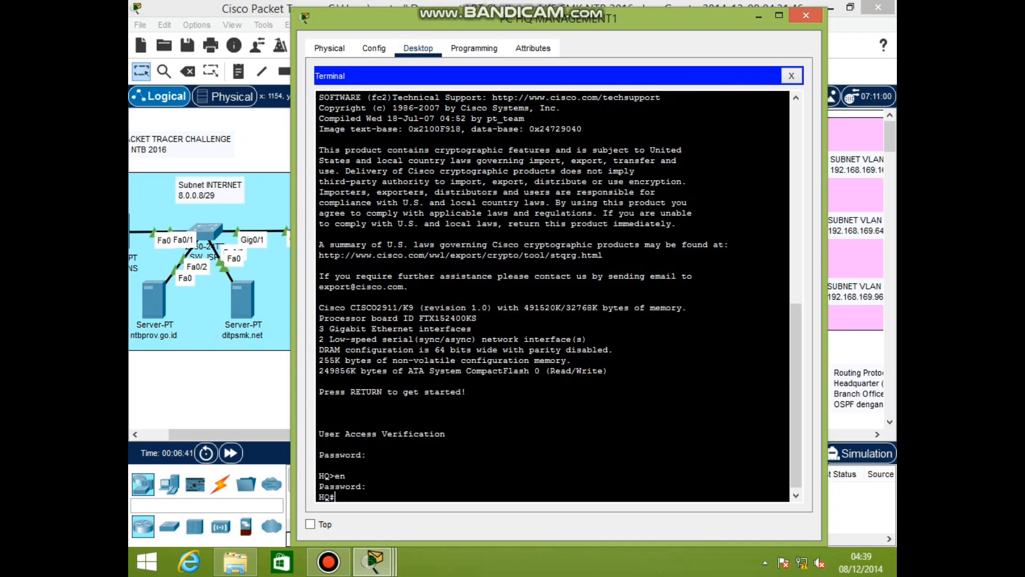
type("conf")
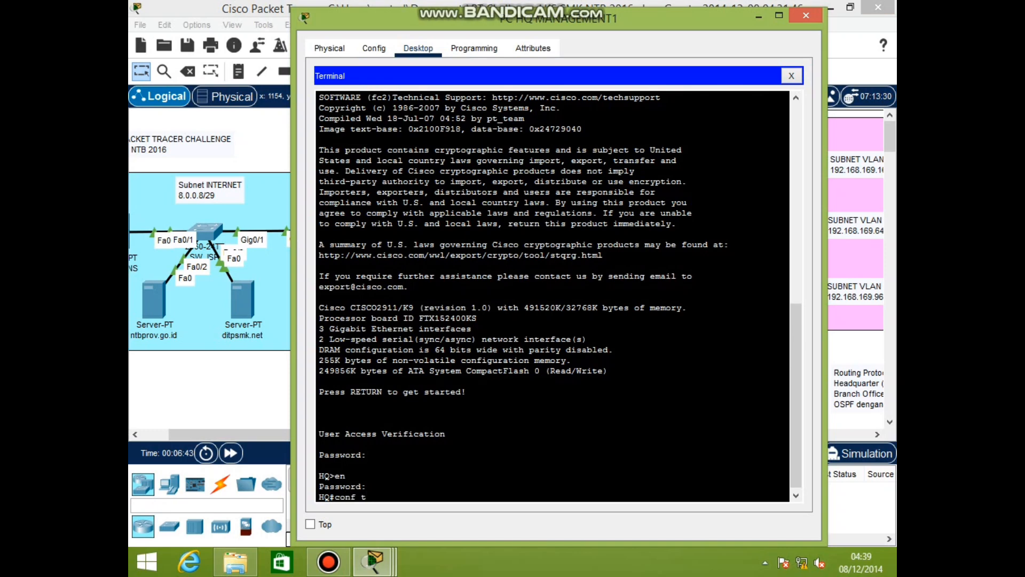
type(" t")
key("Return")
Assign Serial0/0/1 the address 8.0.0.2 255.255.255.252
type("int")
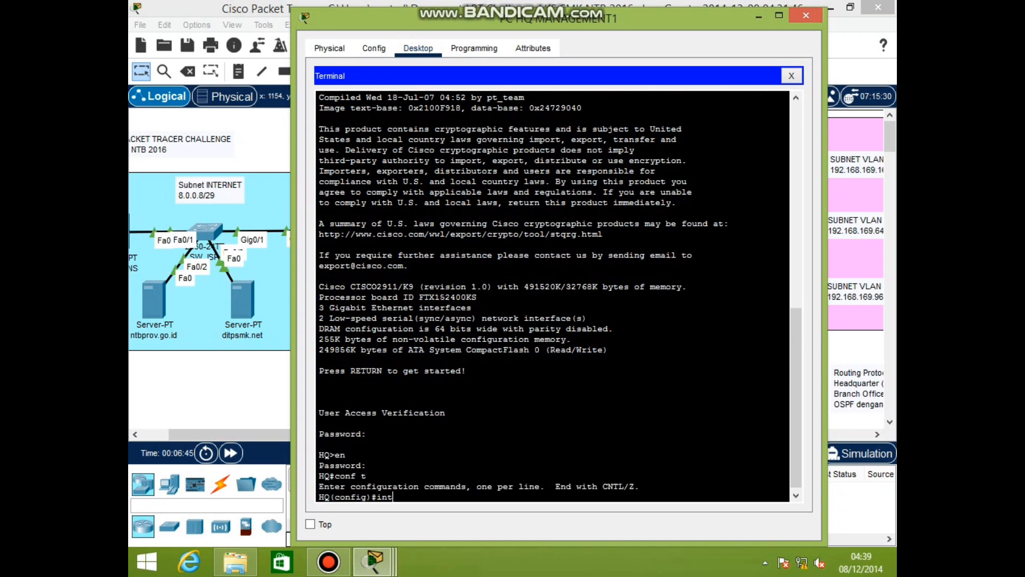
type(" s0/0/1")
key("Return")
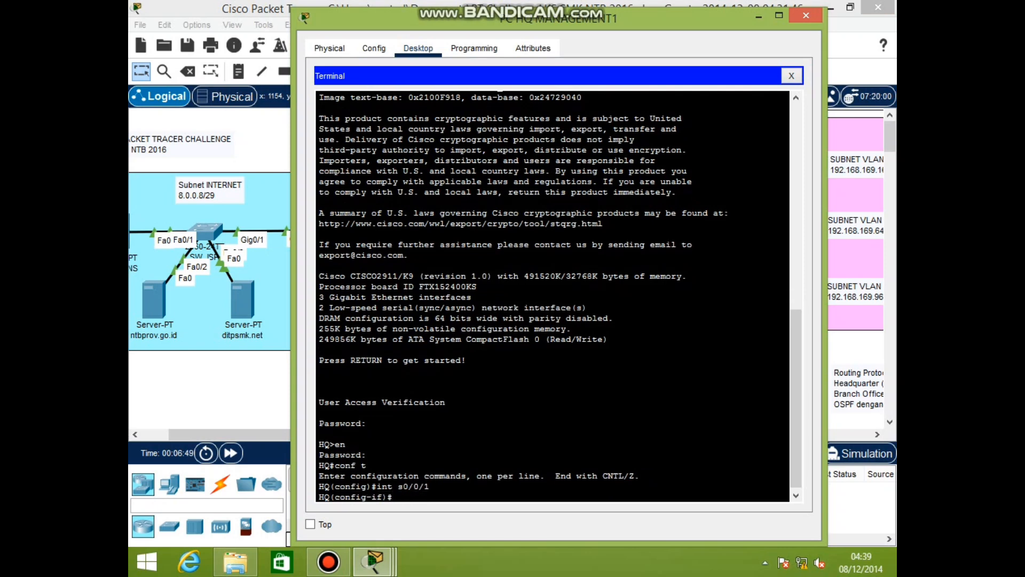
type("ip add 8.0.0.2 255.255.25")
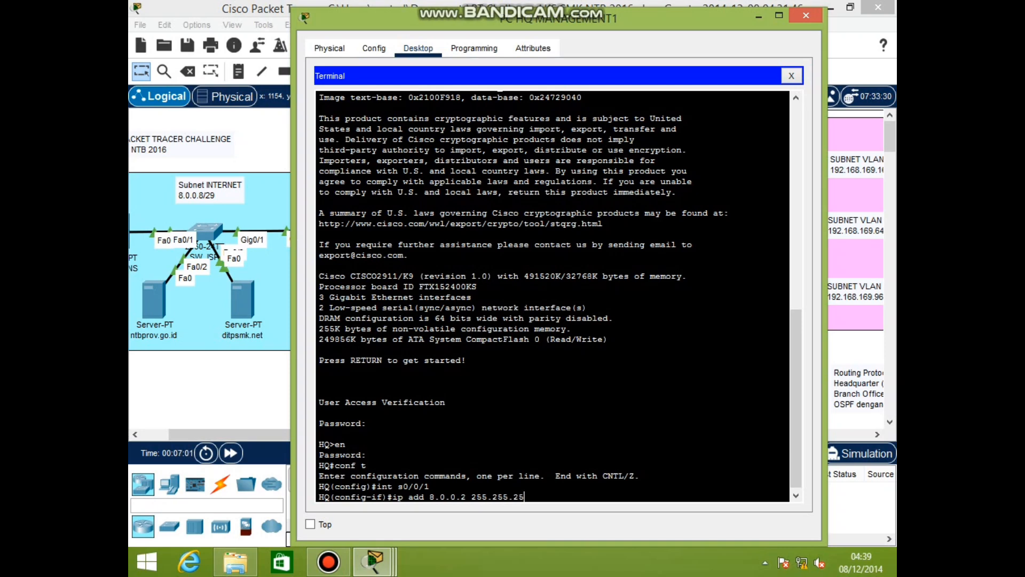
type("5.252")
key("Return")
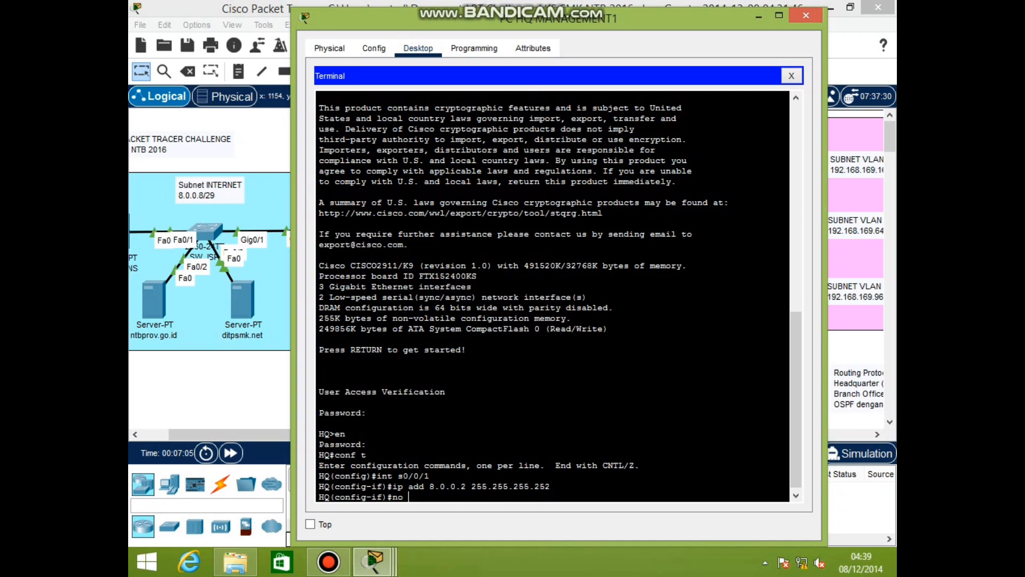
Enable Serial0/0/1 and create the local user BRANCH with its CHAP password
type("no sh")
key("Return")
type("ex")
key("Return")
type("username")
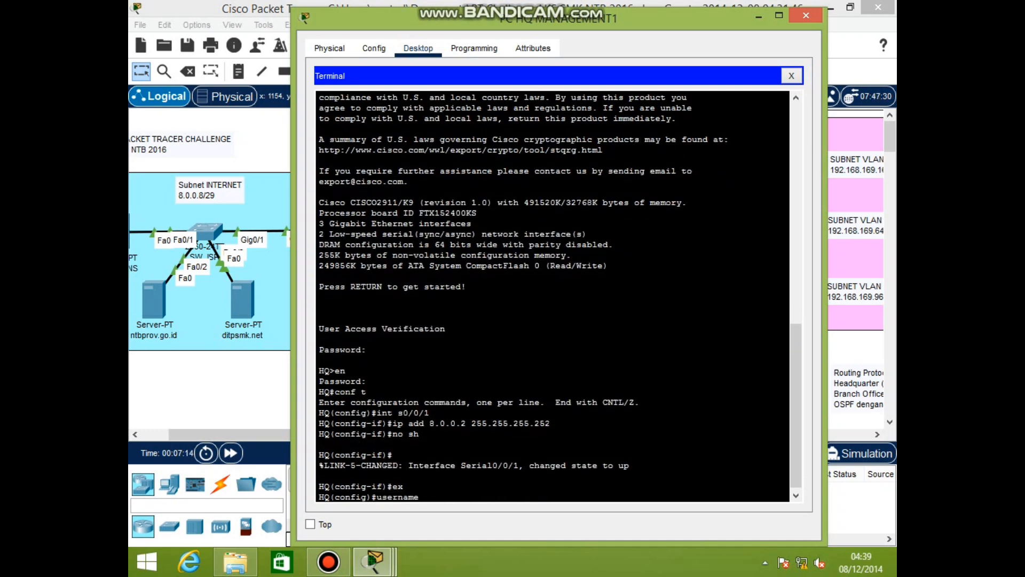
type(" BRANCH password SURANADI")
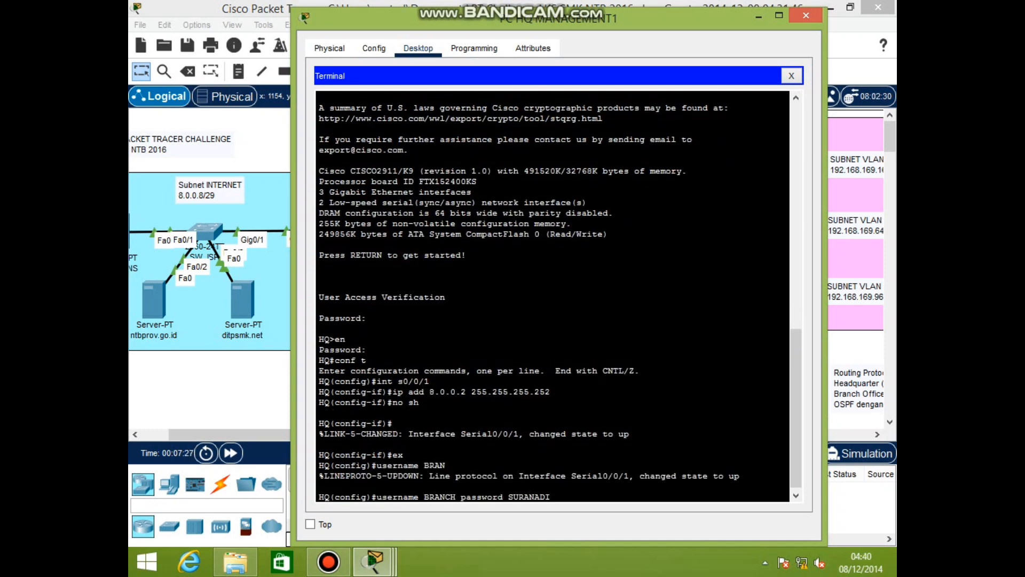
key("Return")
Give Serial0/0/0 address 192.168.169.1 255.255.255.252 with PPP encapsulation and CHAP authentication
type("int s0/0/0")
key("Return")
type("ip add 192.1")
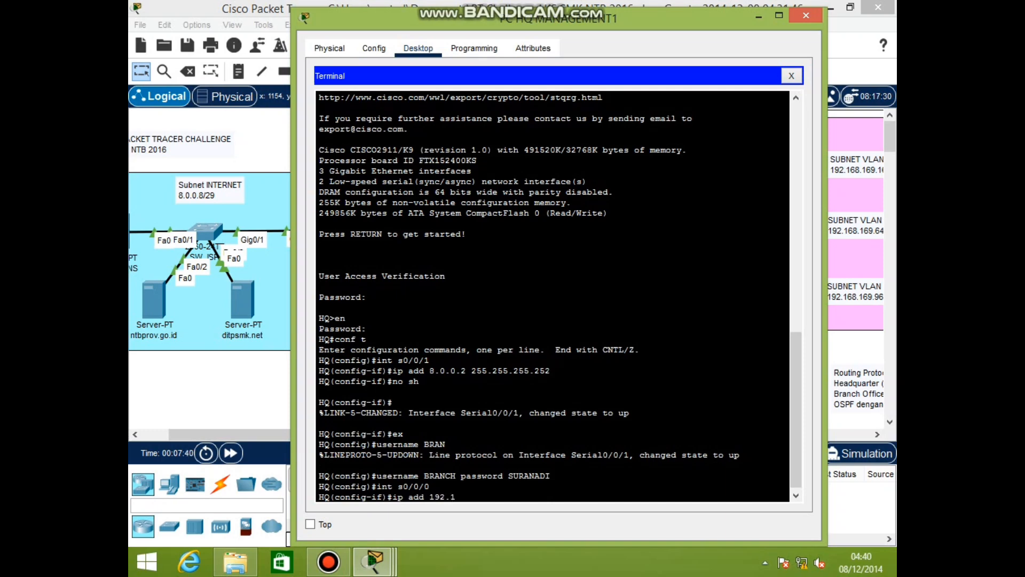
type("68.169.1 255.255.255.252")
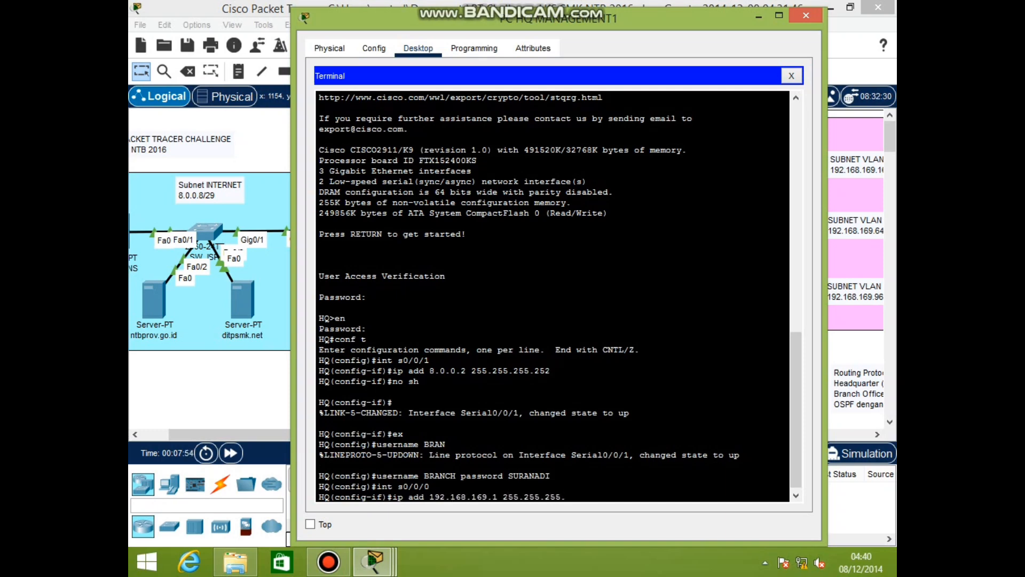
key("Return")
type("encapsulation ppp")
key("Return")
type("ppp auth")
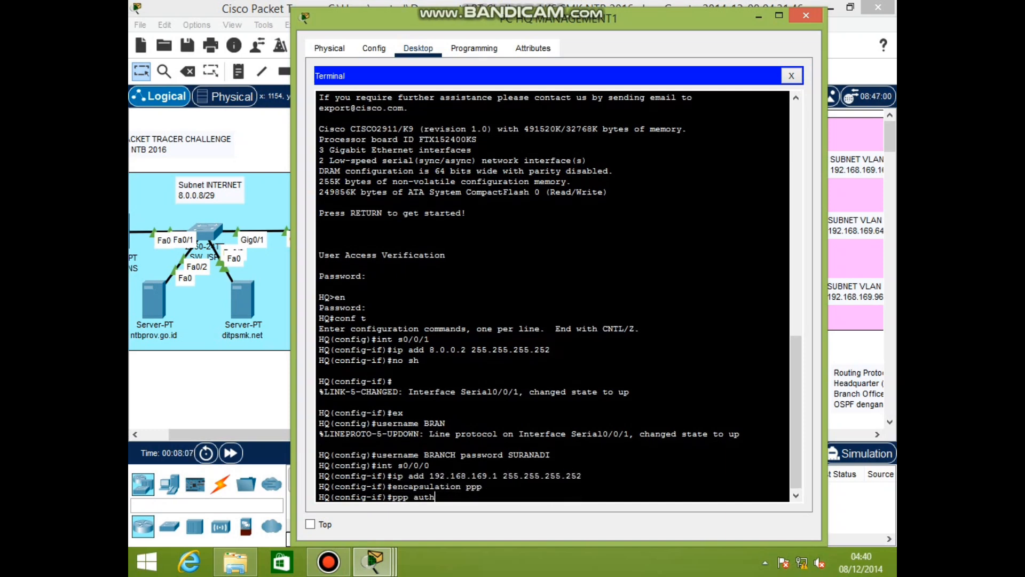
type("entication chap")
key("Return")
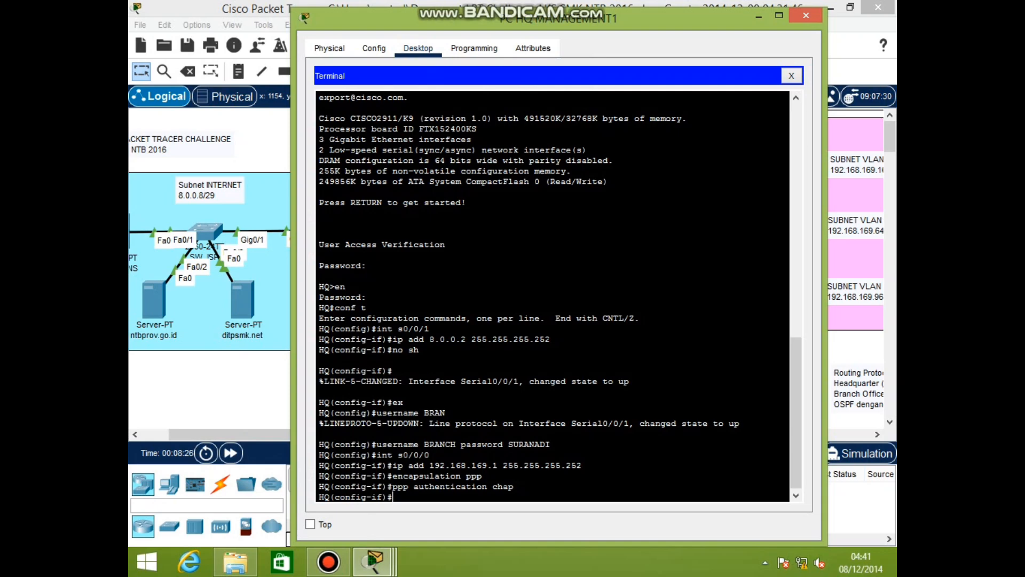
Set Serial0/0/0 bandwidth 1000 and clock rate 1000000, and bring it up
type("bandwidt")
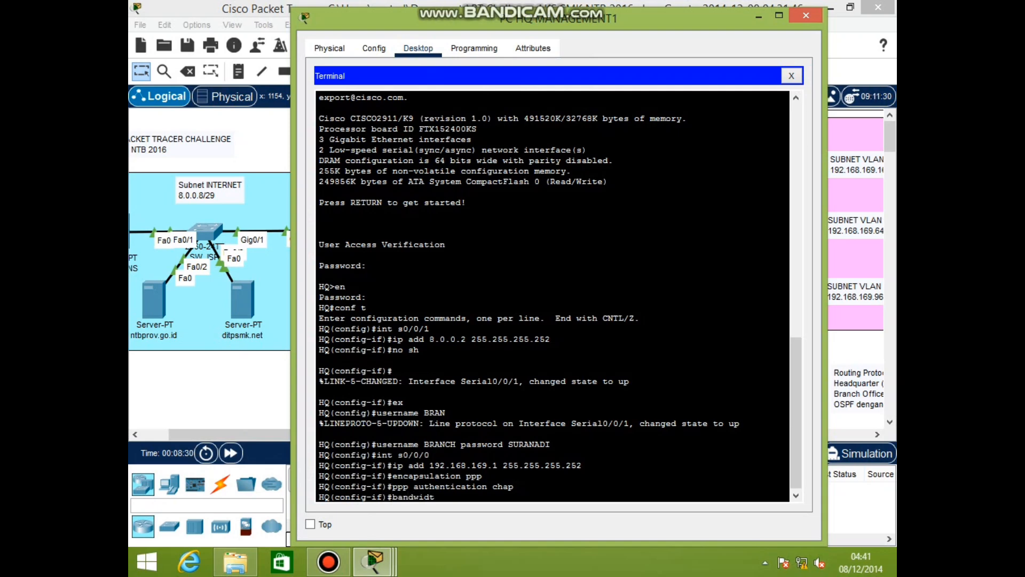
type("h 1")
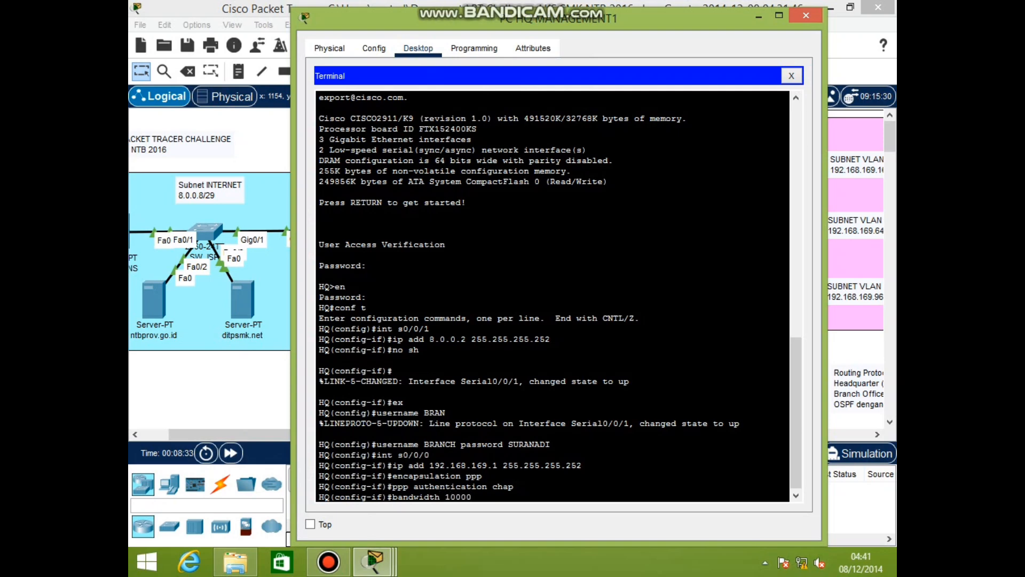
type("000")
key("Return")
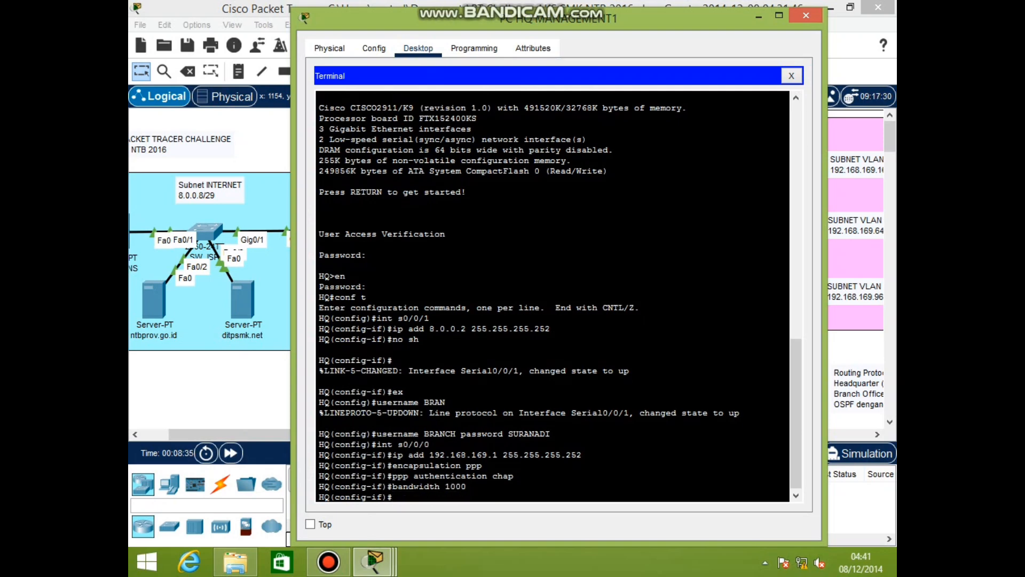
type("clock rate 1000000")
key("Return")
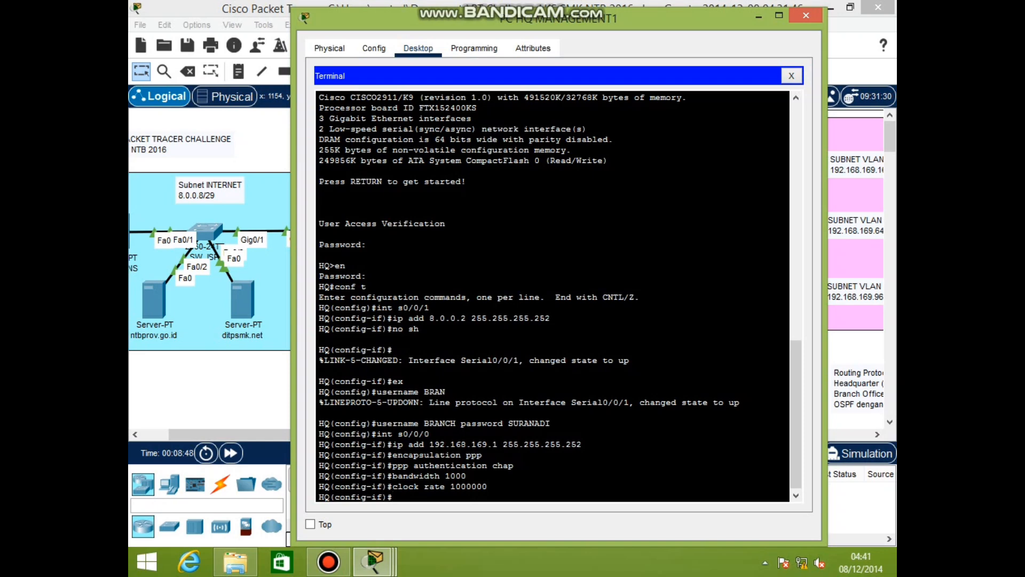
type("no sh")
key("Return")
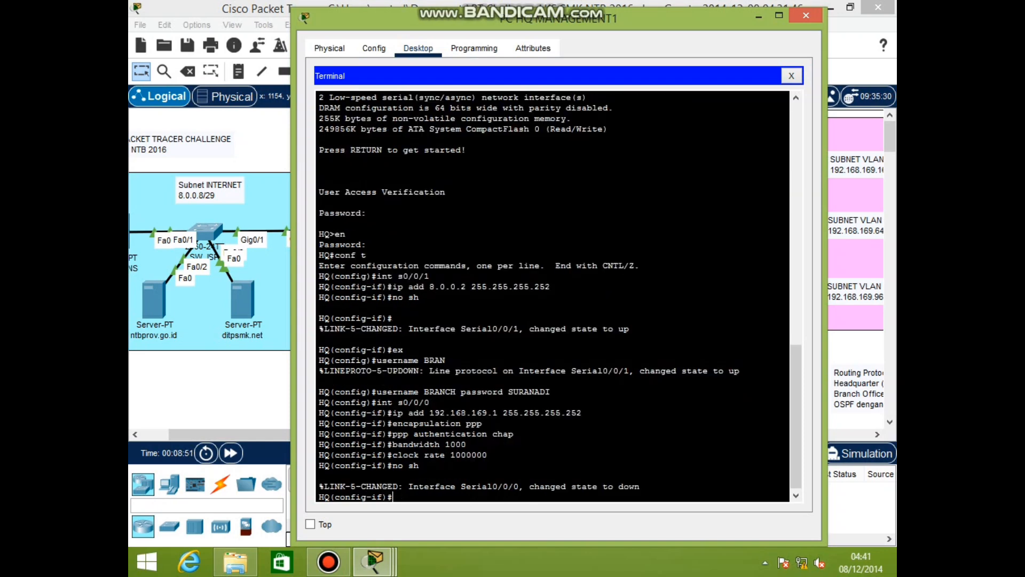
type("int gi0/0")
key("Return")
Enable gi0/0 and create gi0/0.1 tagged dot1q VLAN 1 with address 192.168.169.9/29
type("no sh")
key("Return")
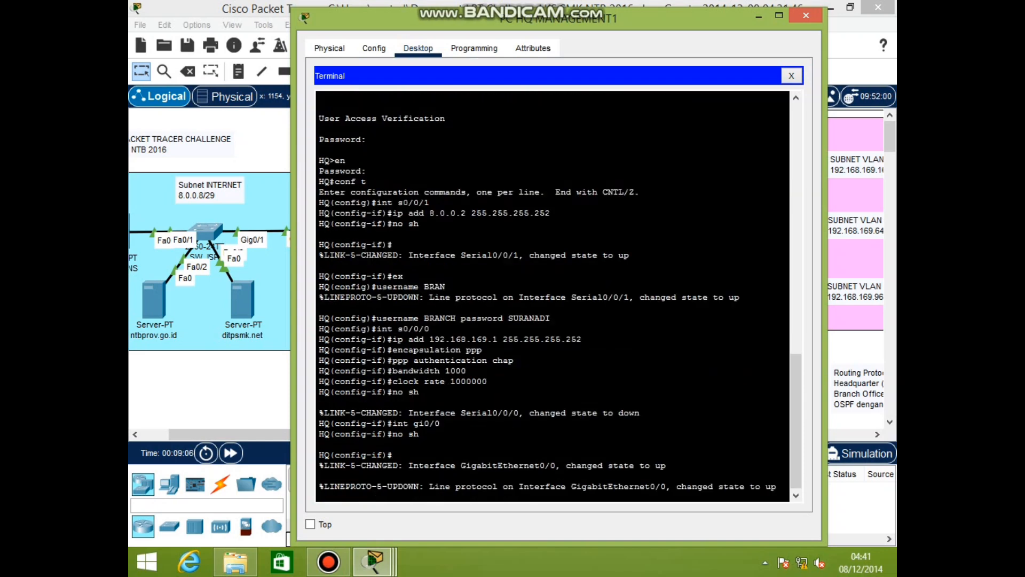
type("int gi0/0.1")
key("Return")
type("encapsulation dot1q 1")
key("Return")
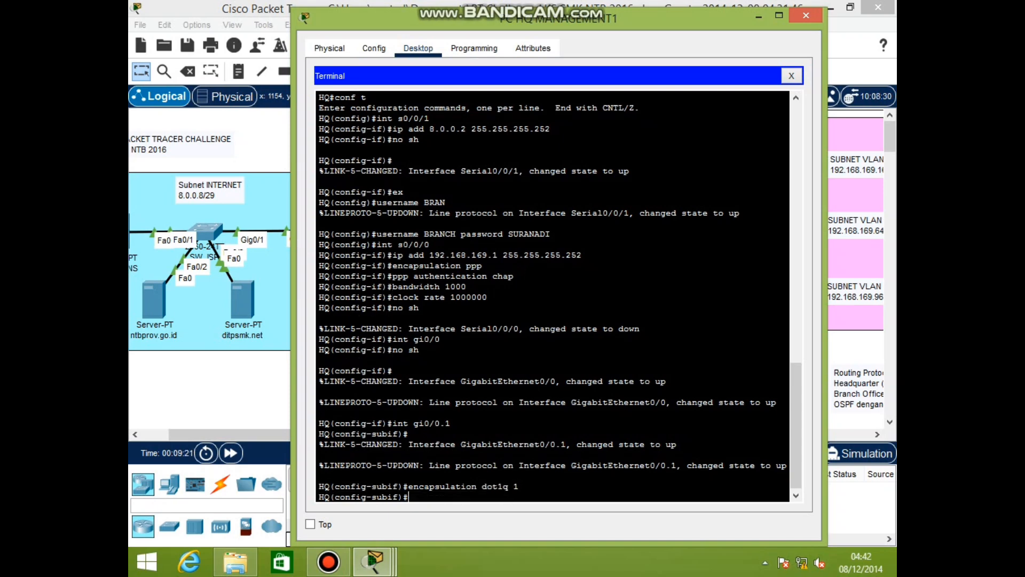
type("ip address 192.168.169.9 255.255.255.248")
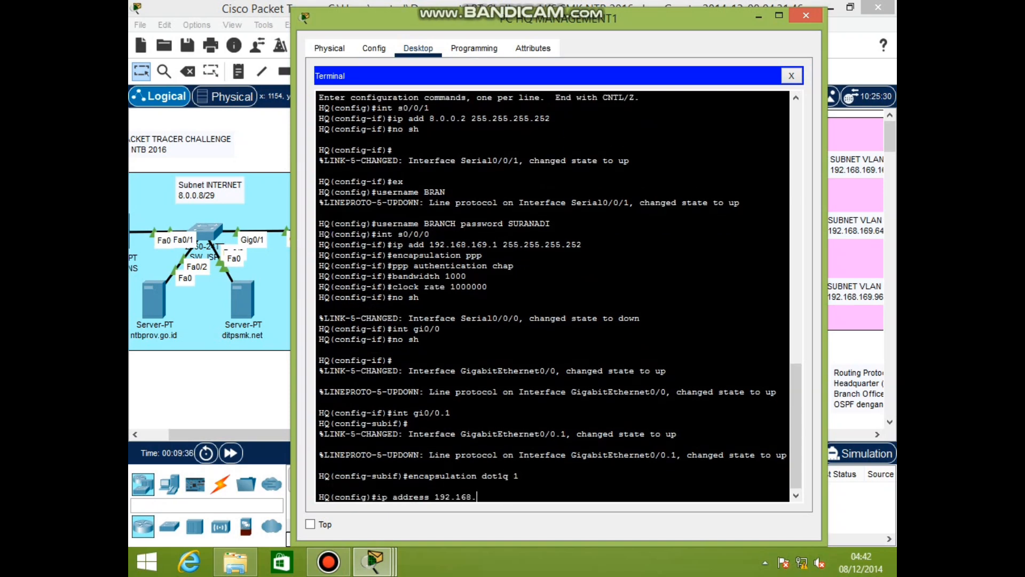
key("Return")
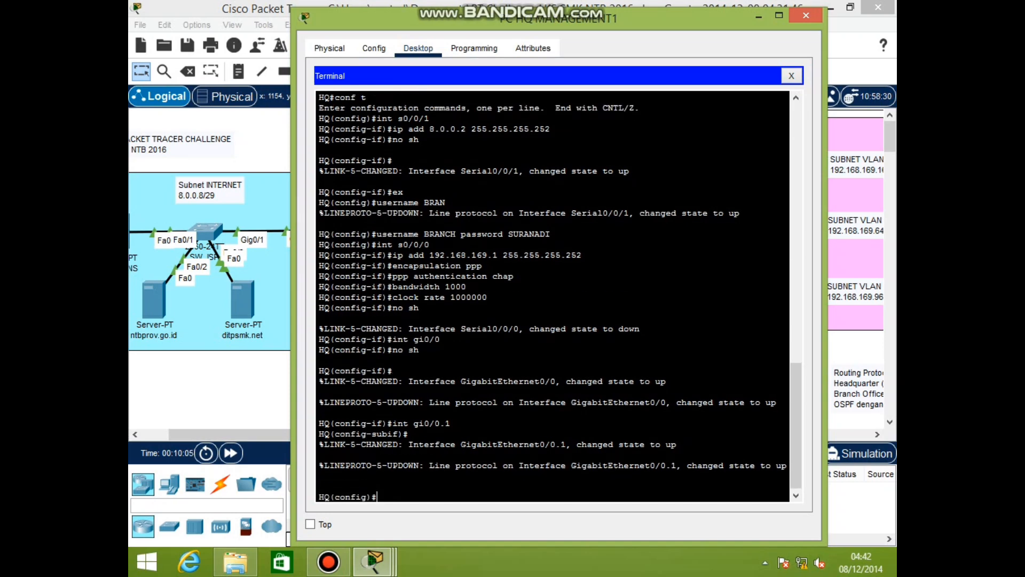
Re-apply the dot1q encapsulation and the 192.168.169.9 address on gi0/0.1
type("int gi0/0.1")
key("Return")
type("encapsulation dot1q")
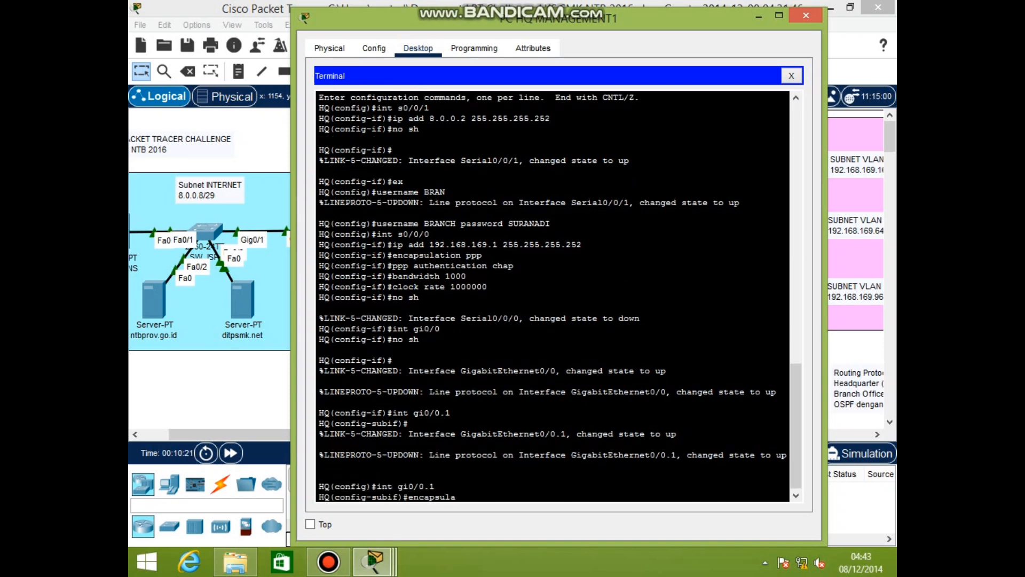
key("Return")
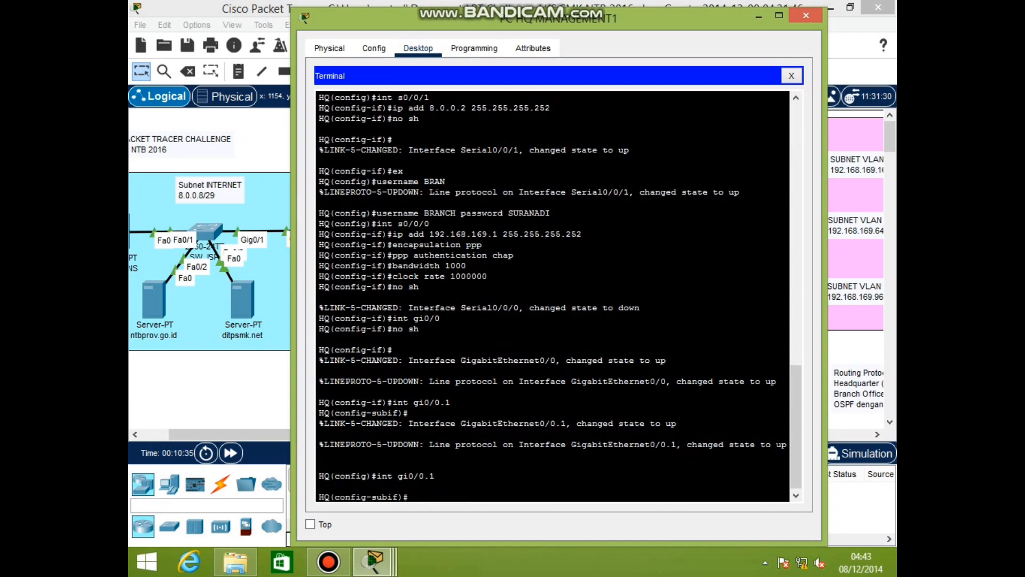
type("encapsulation dot1q")
type("ip add ")
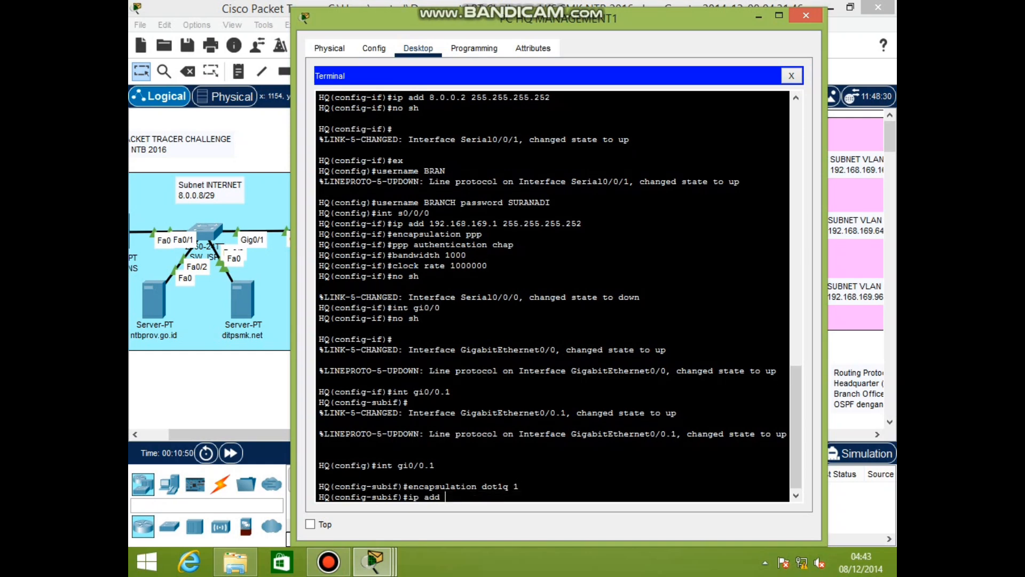
type("192.168.169.9 255.255.24")
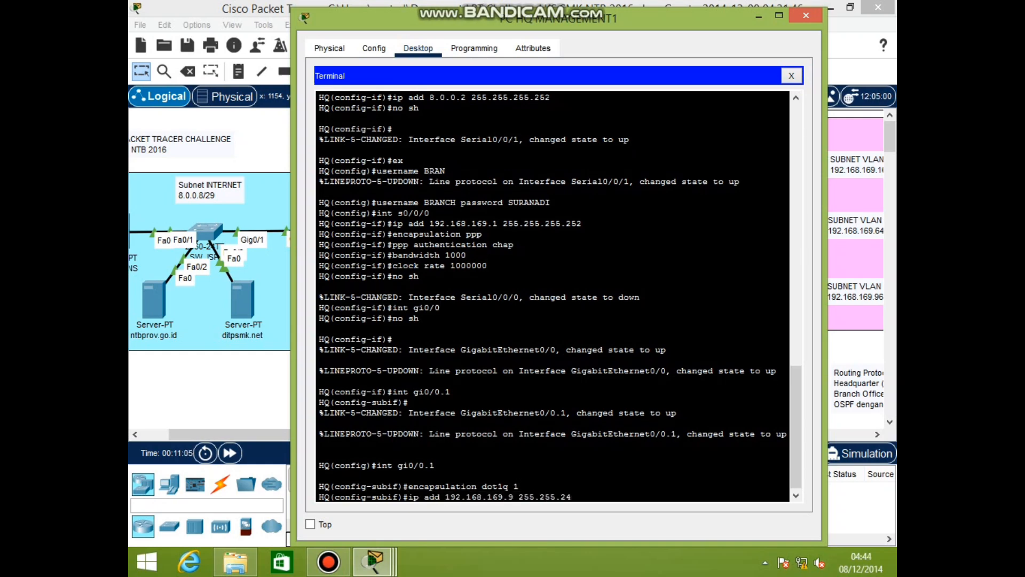
type(".248")
key("Return")
Create gi0/0.10 tagged dot1q VLAN 10 with address 192.168.169.17/29
type("int gi0/0.10")
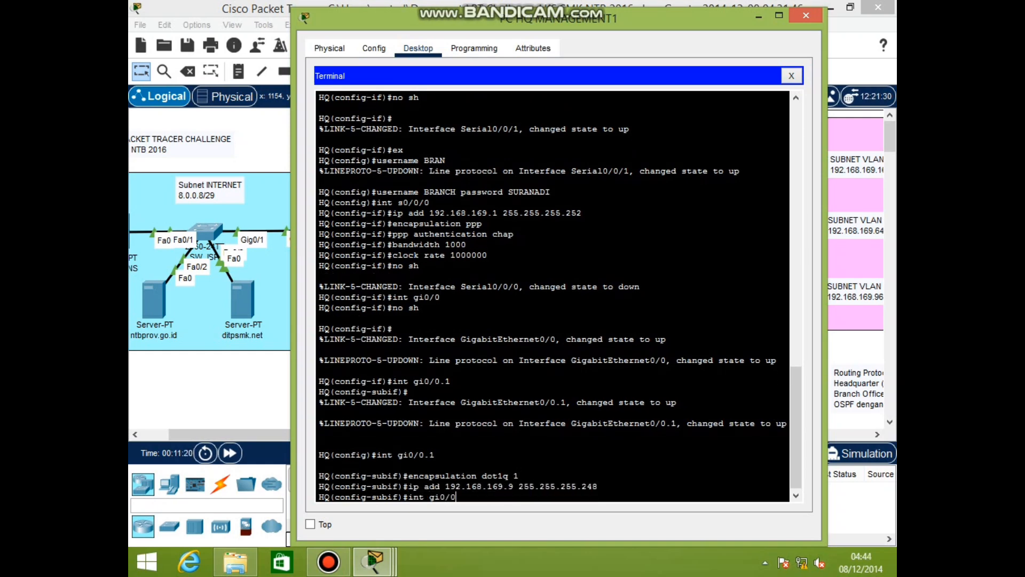
key("Return")
type("encapsulation dot1q 10")
key("Return")
type("]ip add 192.168")
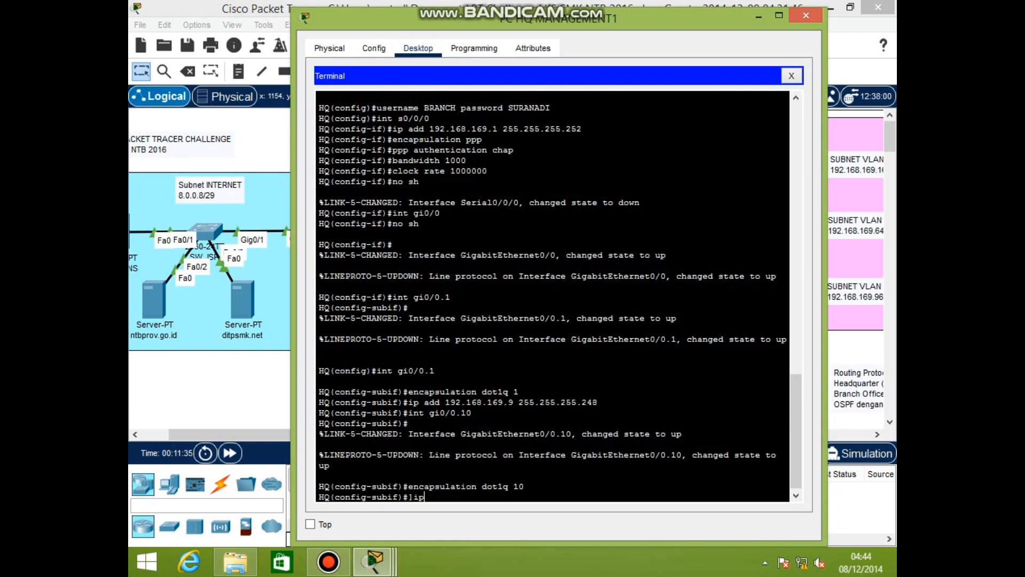
type(".169.17 255.255.255.248")
key("Return")
type("ip a")
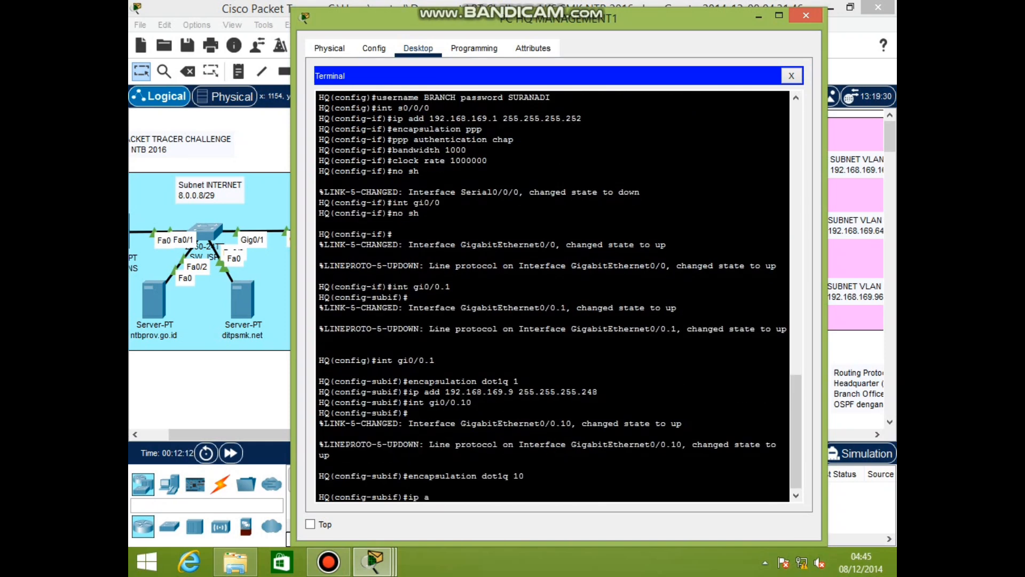
type("dd 192.168.169.17 255.255.255.248")
key("Return")
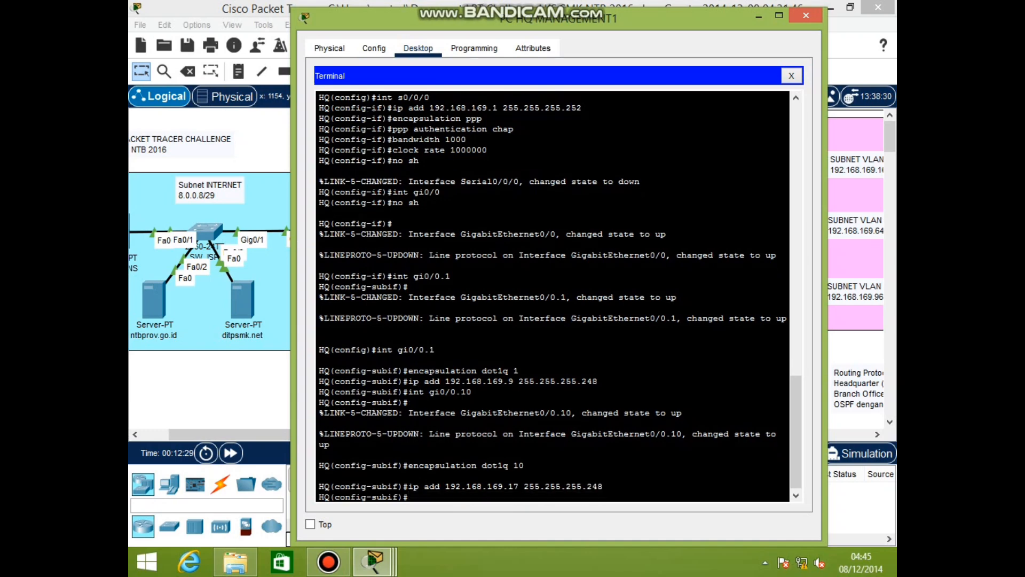
Create gi0/0.20 tagged dot1q VLAN 20 with address 192.168.169.65/27
type("int gi0/0.20")
key("Return")
type("encapsulation dot1q 20")
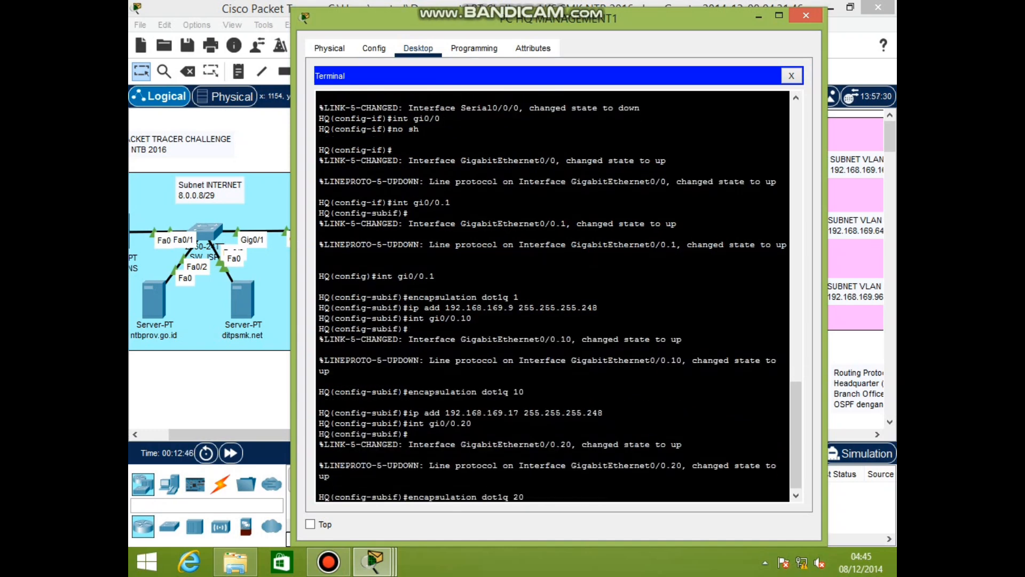
key("Return")
type("ip add 192.168.169.65 255.255.255.224")
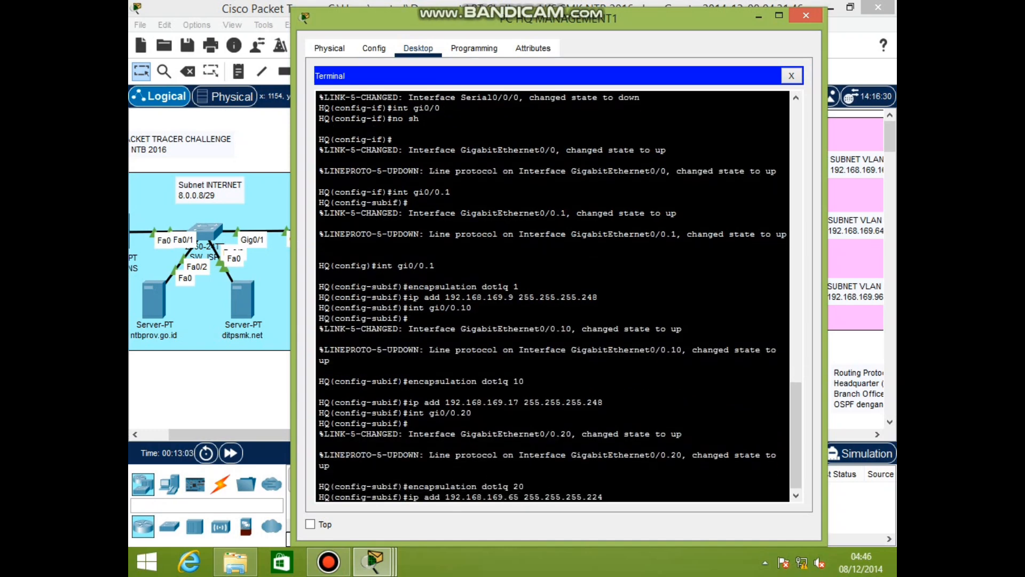
key("Return")
Create gi0/0.30 tagged dot1q VLAN 30 with address 192.168.169.97/28, then exit
type("int gi0/0.30")
key("Return")
type("encapsulation dot1q 30")
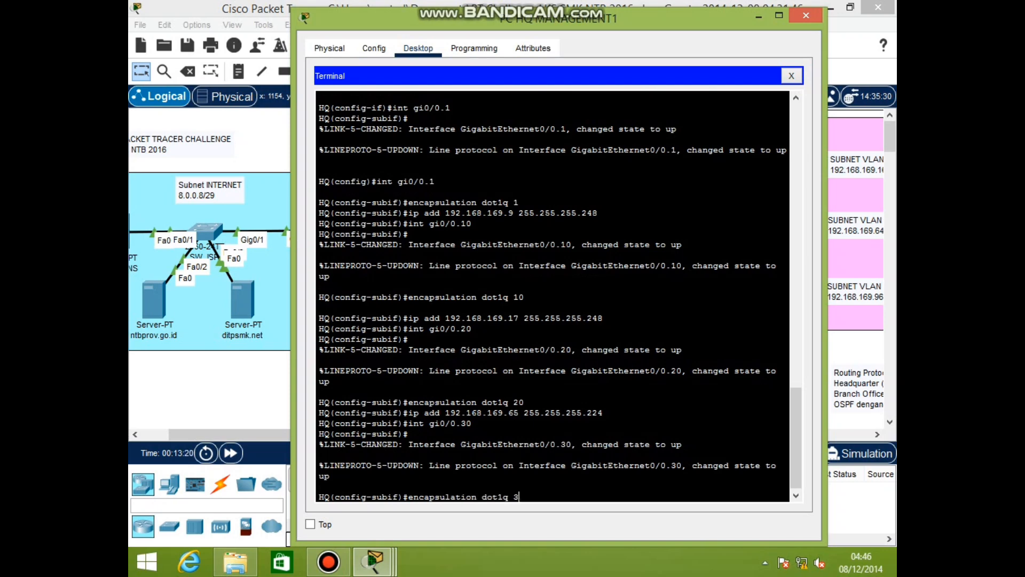
key("Return")
type("ip add 192.168.169.")
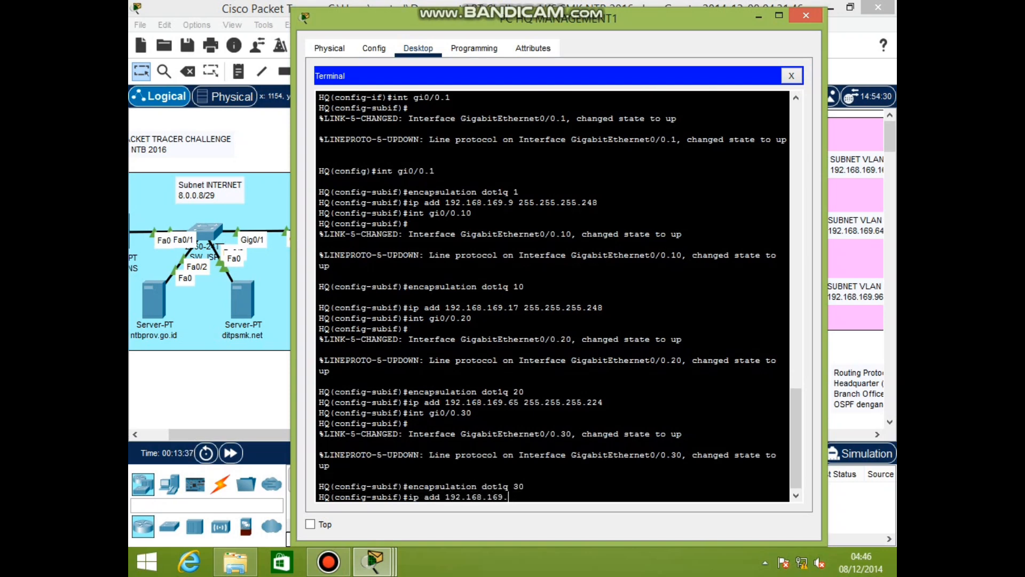
type("97 255.255.255.240")
key("Return")
type("ex")
key("Return")
Create DHCP pool MANAGEMENT: network 192.168.169.8/29, gateway 192.168.169.9, DNS 8.0.0.10
type("ip dhc")
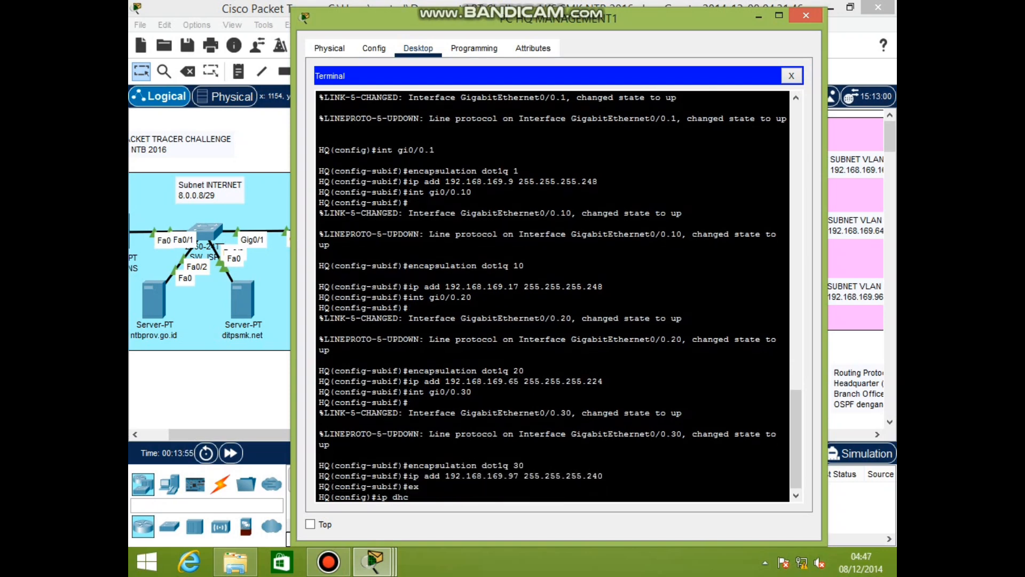
type("p pool MANAGEMENT")
key("Return")
type("net 1")
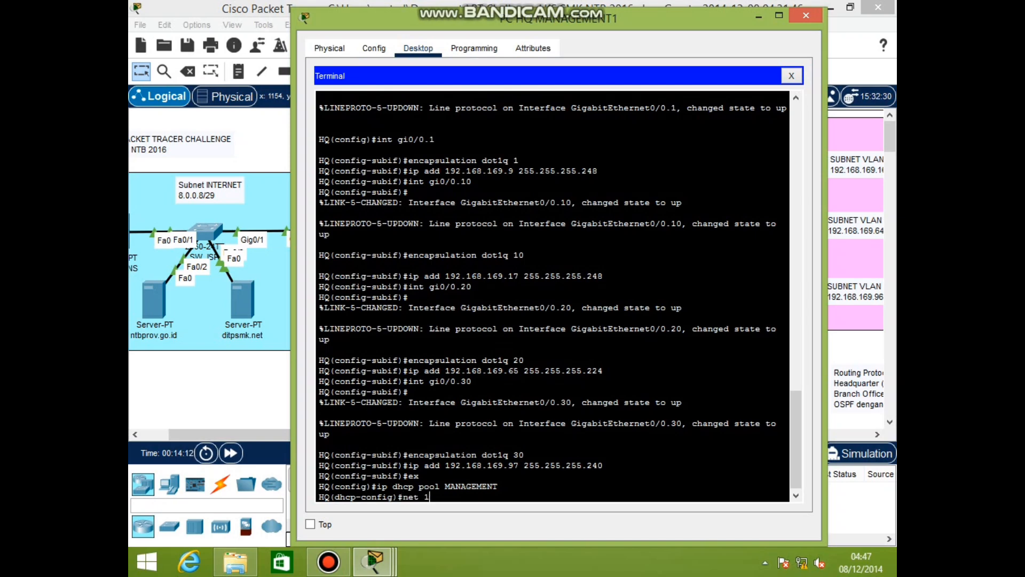
type("92.168.169.8 255.255.255.248")
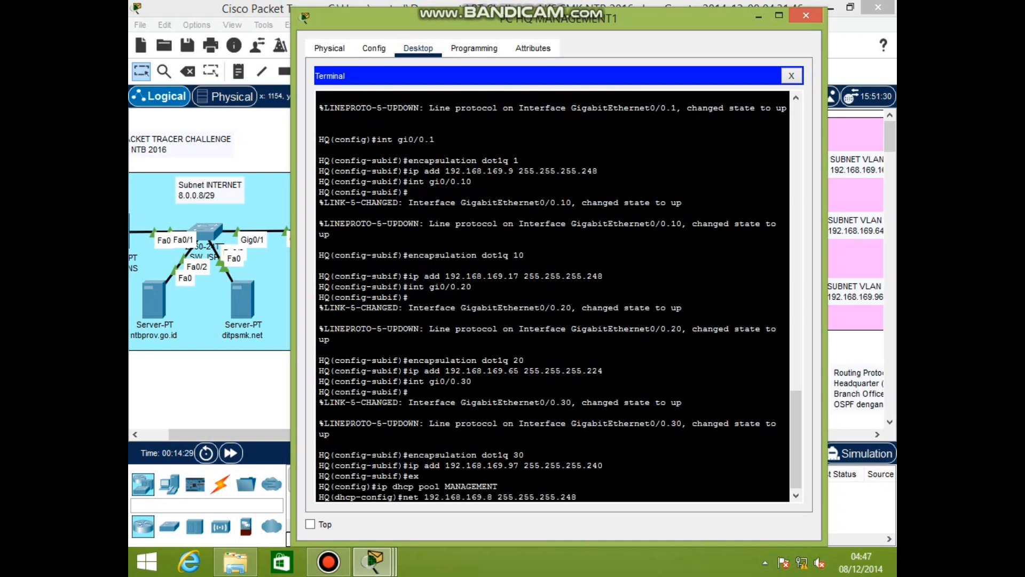
key("Return")
type("default-router 192.168.169.9")
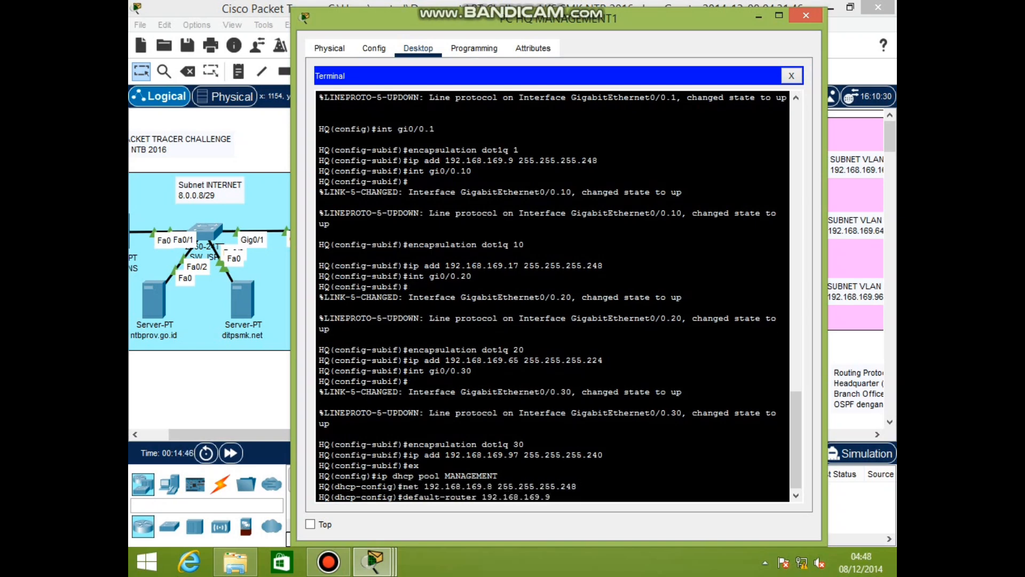
key("Return")
type("dns-server 8.0.0.10")
key("Return")
Create DHCP pool HRD: network 192.168.169.16/29, gateway 192.168.169.17, DNS 8.0.0.10
type("ip dhcp pool HRD")
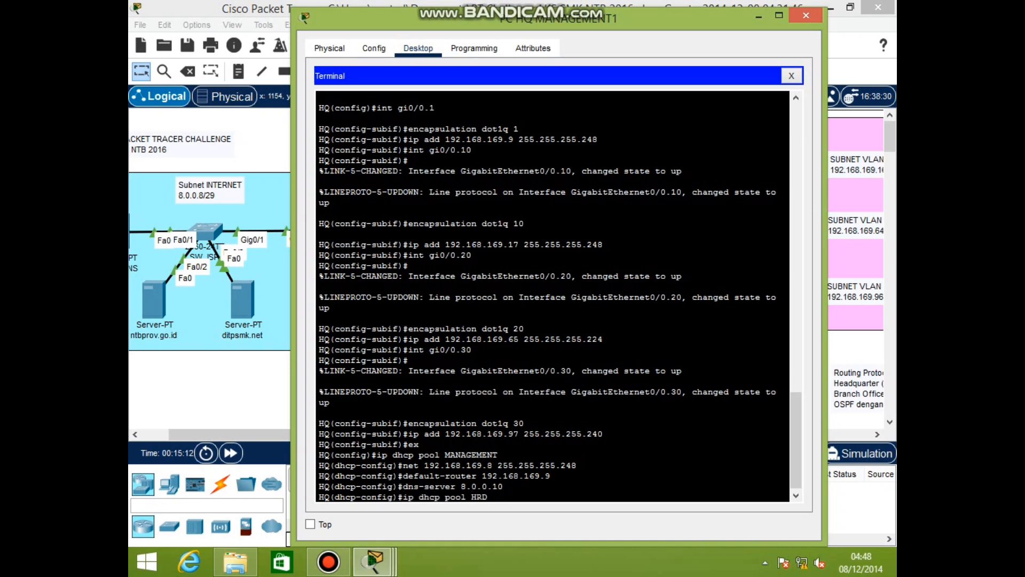
key("Return")
type("net 192.168.")
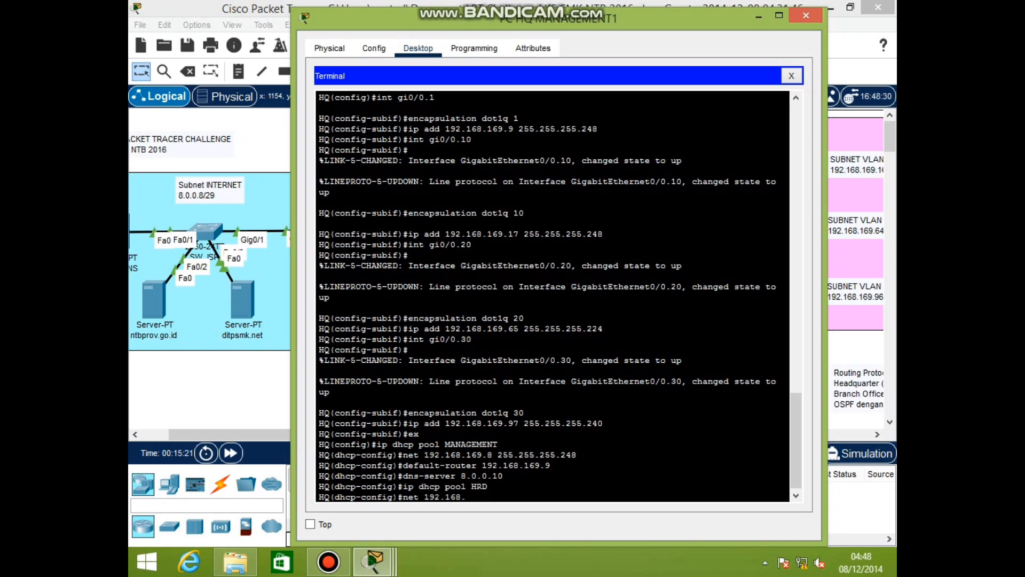
type("169.16 255.255.255.248")
key("Return")
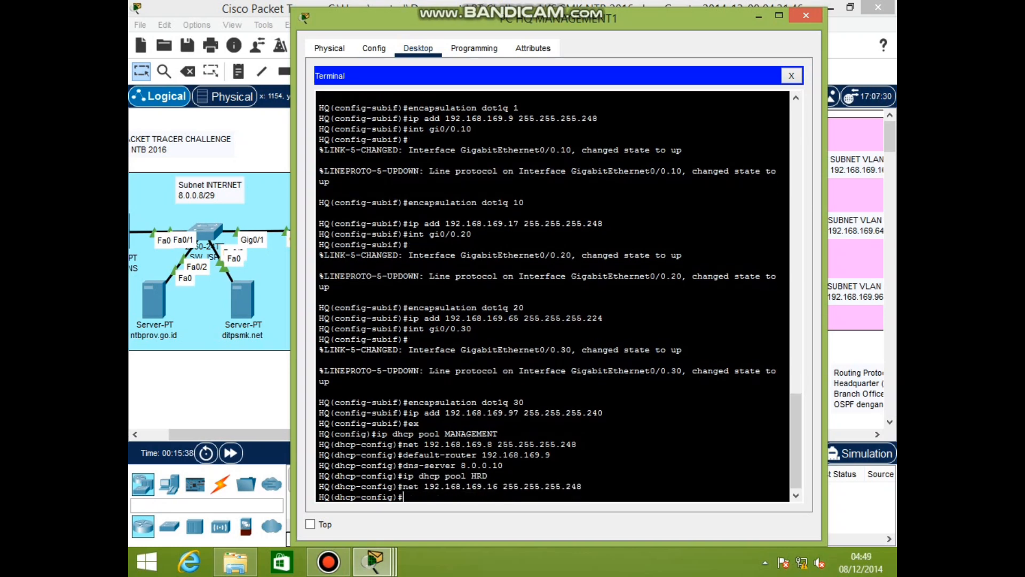
type("default-router 192.168.169.17")
key("Return")
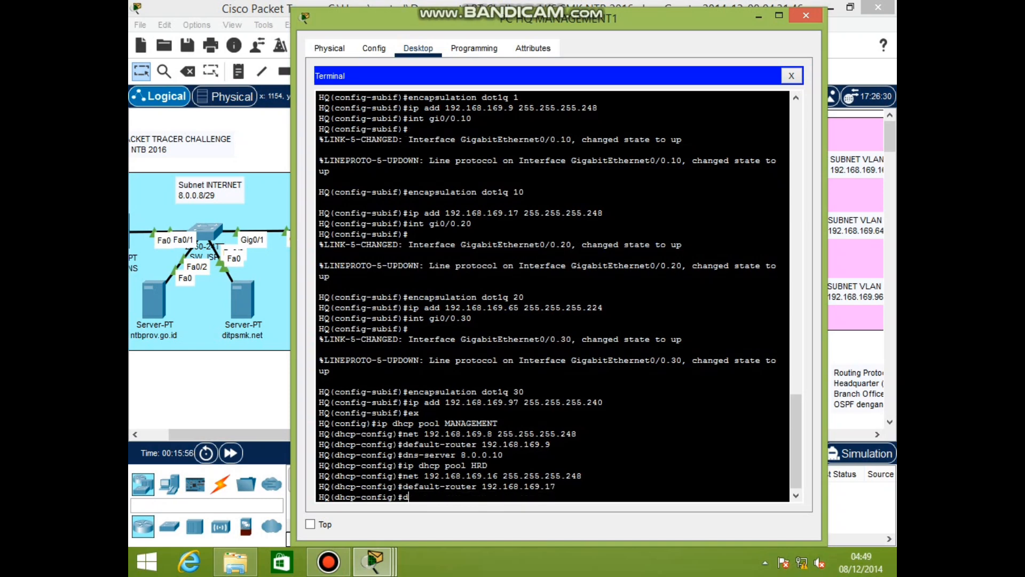
type("dns-server 8.0.0.2")
key("BackSpace")
type("10")
key("Return")
Create DHCP pool MARKETING: network 192.168.169.64/27, gateway 192.168.169.65, DNS 8.0.0.10
type("ip dhcp pool MARKETING")
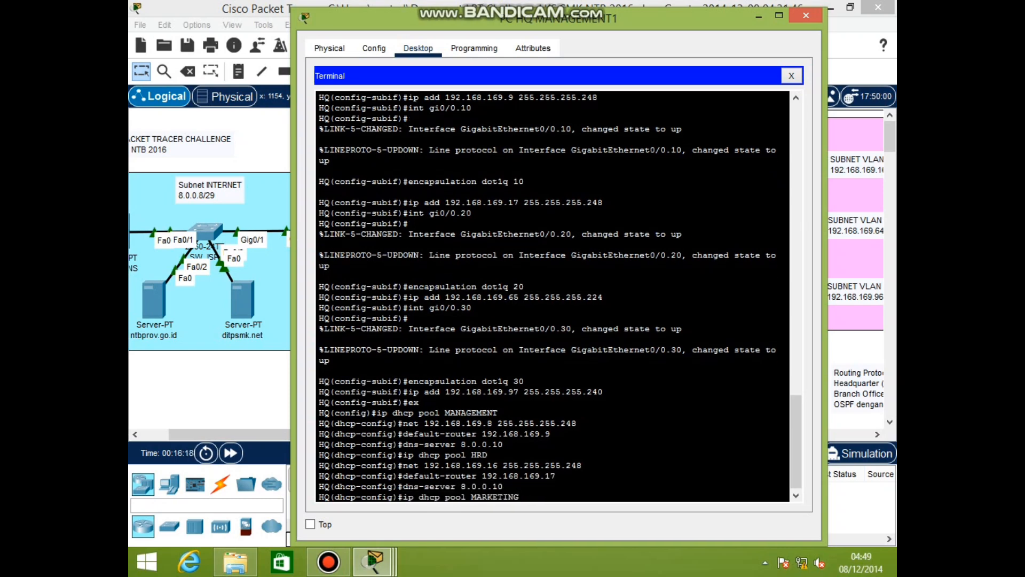
key("Return")
type("net 192.168.169.")
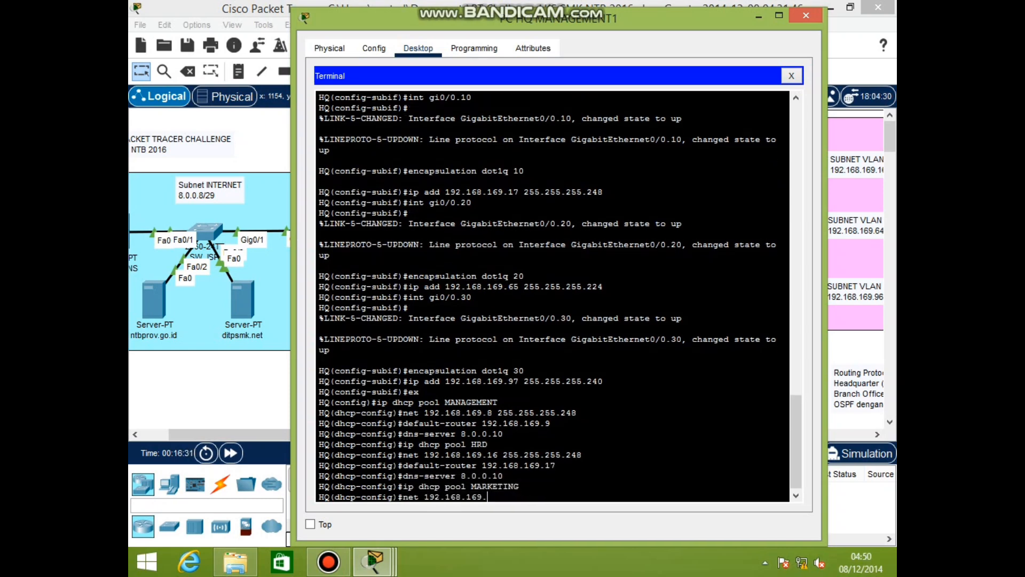
type("64 255.255.255.224")
key("Return")
type("default-router")
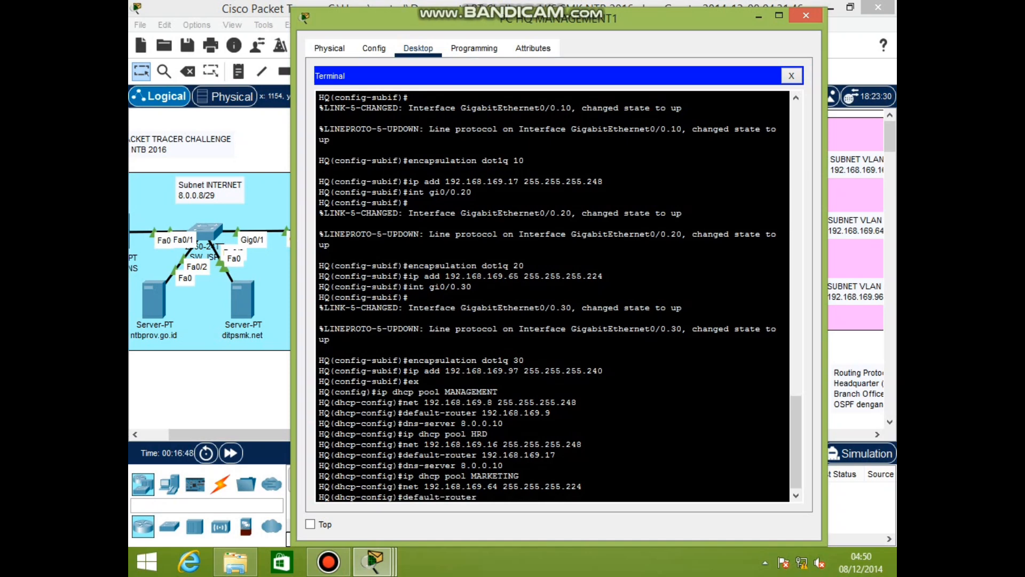
type(" 192.168.169.65")
key("Return")
type("dns-ser")
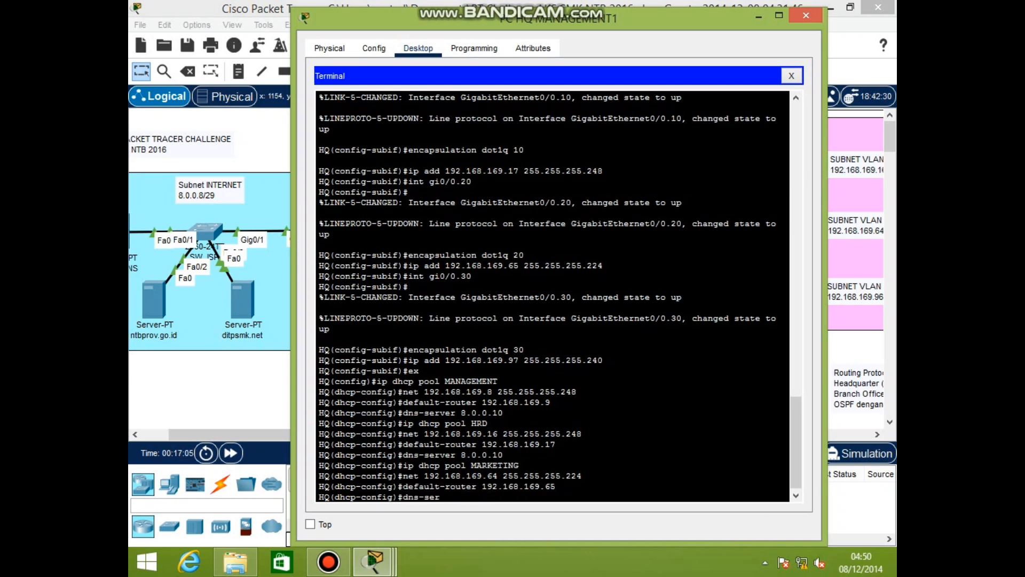
type("ver 8.0.0.10")
key("Return")
Create DHCP pool FINANCE: network 192.168.169.96/28 with gateway 192.168.169.97
type("ip dhcp pool FINANCE")
key("Return")
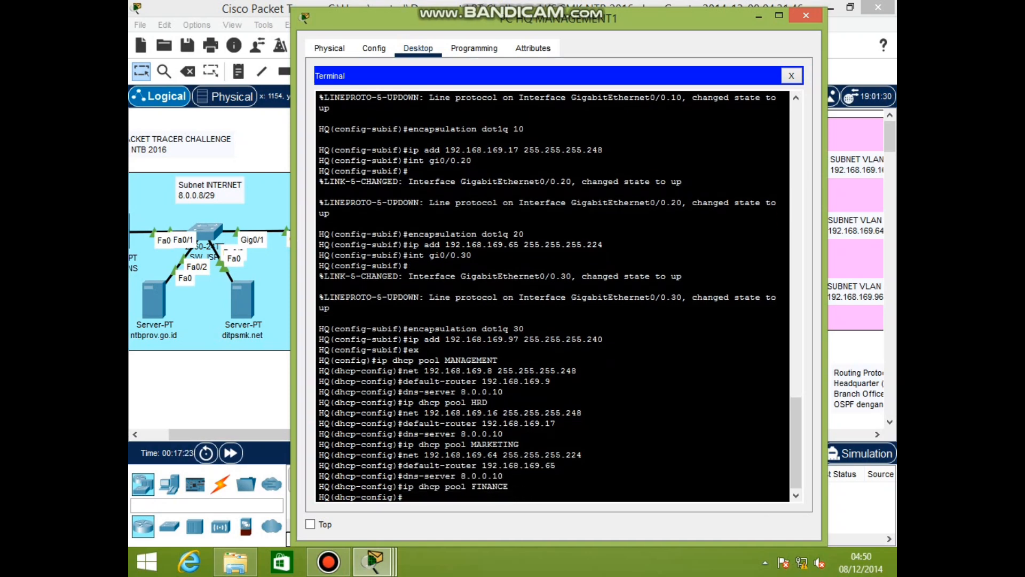
type("net 192.168.169.96 255.255.255.240")
key("Return")
type("default-router 192.168.169.97")
key("Return")
type("dns-server 8.0.0.10")
key("Return")
Add WLAN_BRANCH pool for 192.168.169.192/26 and exclude gateways .17, .65, .97 and .193
type("ip dhcp pool WLAN")
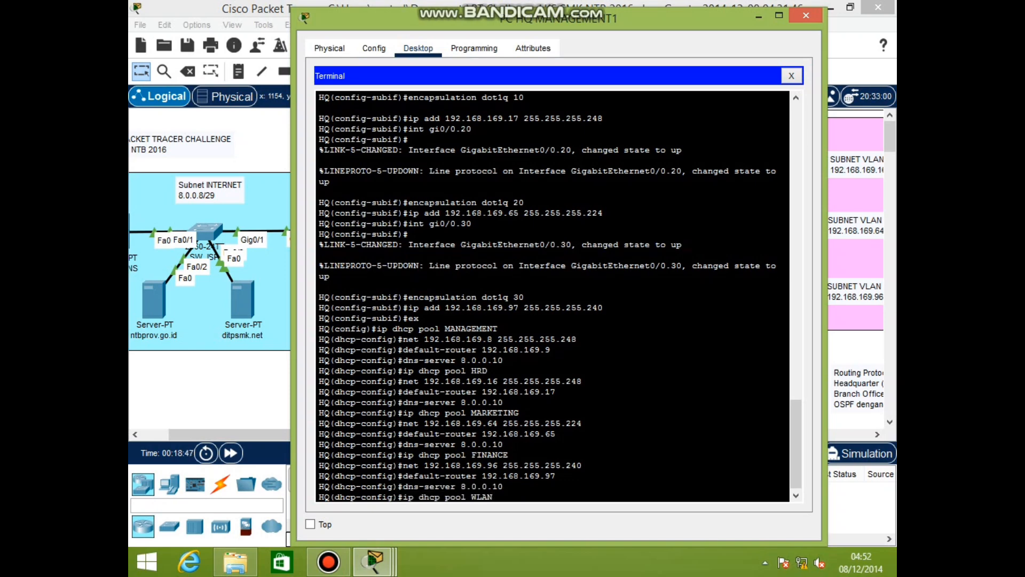
type("_BRANCH HQ(dhcp-config)#net 192.168.169.192 255.255.255.192 HQ(dhcp-config)#default-router 192.168.169.193 HQ(dhcp-config)#dns-server 8.0.0.10 HQ(dhcp-config)#ex HQ(config)#ip dhcp excluded-address 192.168.169.9 HQ(config)#ip dh")
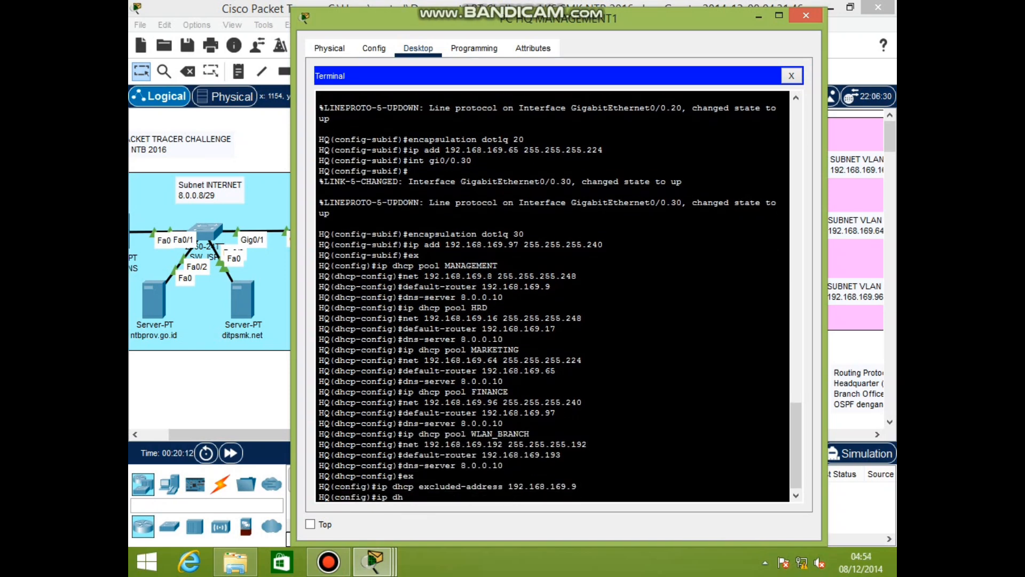
type("cp excluded-address 192.168.169.17")
key("Return")
type("ip dhcp excluded-")
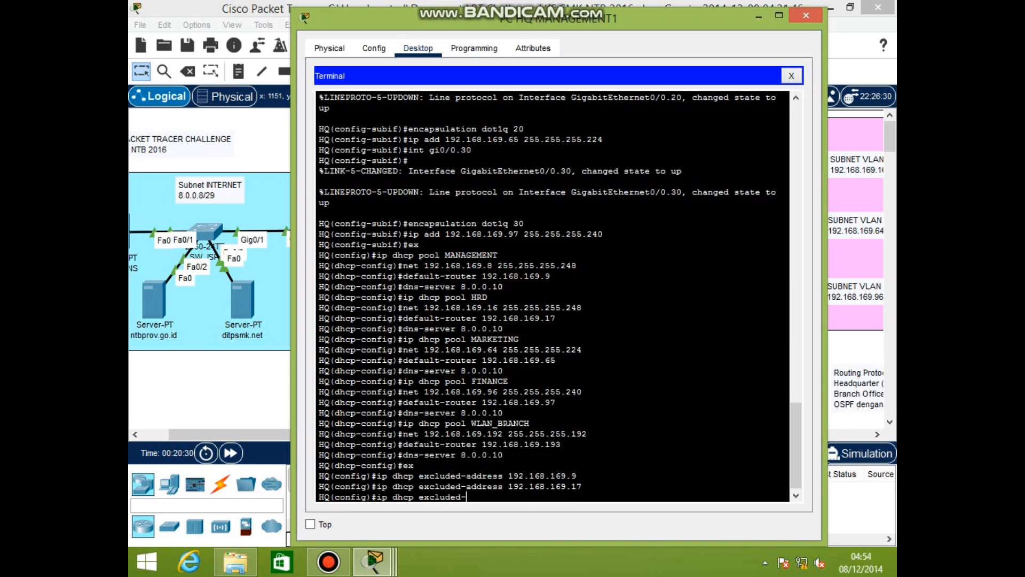
type("address 192.168.169.65")
key("Return")
type("ip dhcp excluded-address 192.16")
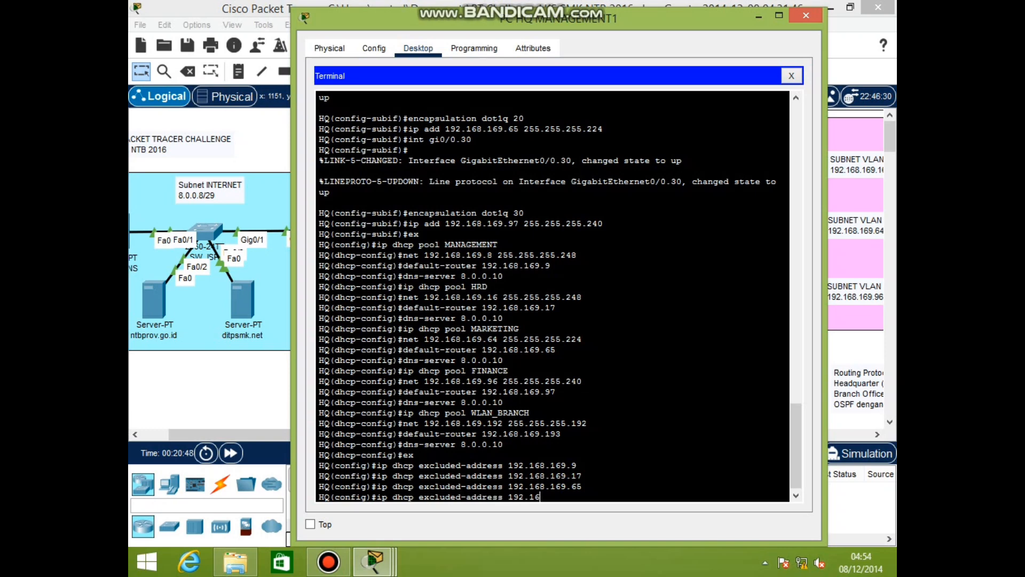
type("8.169.97")
key("Return")
type("ip dhcp excluded-address 192.168.169")
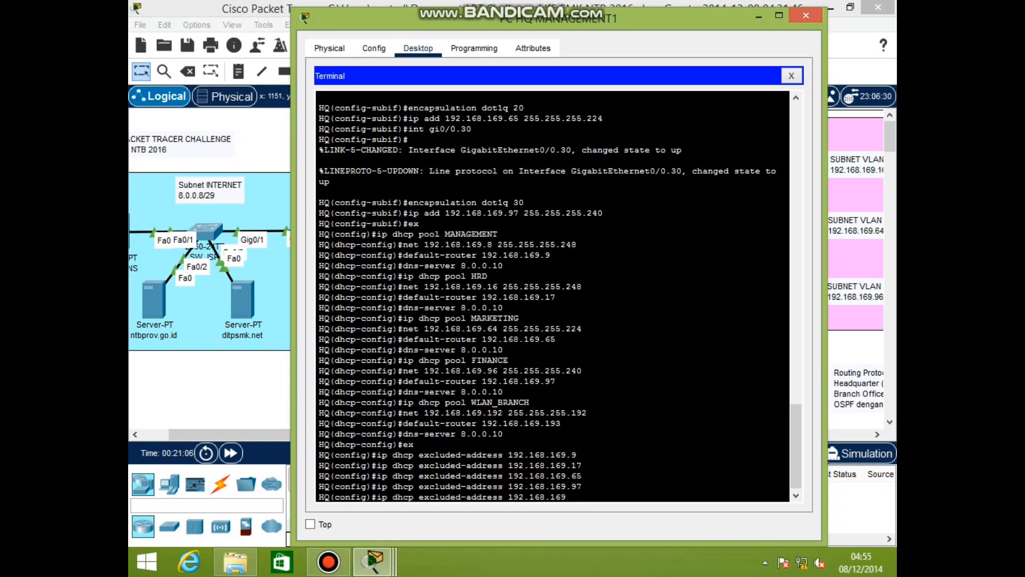
type(".193")
key("Return")
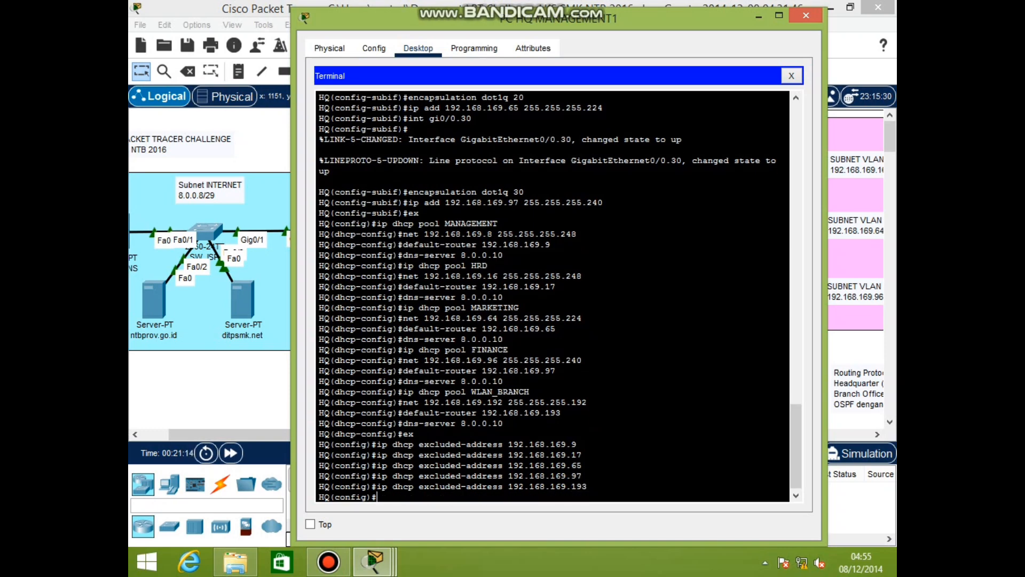
Run OSPF 46 advertising 192.168.169.0 0.0.0.255 in area 0
type("router ospf 46")
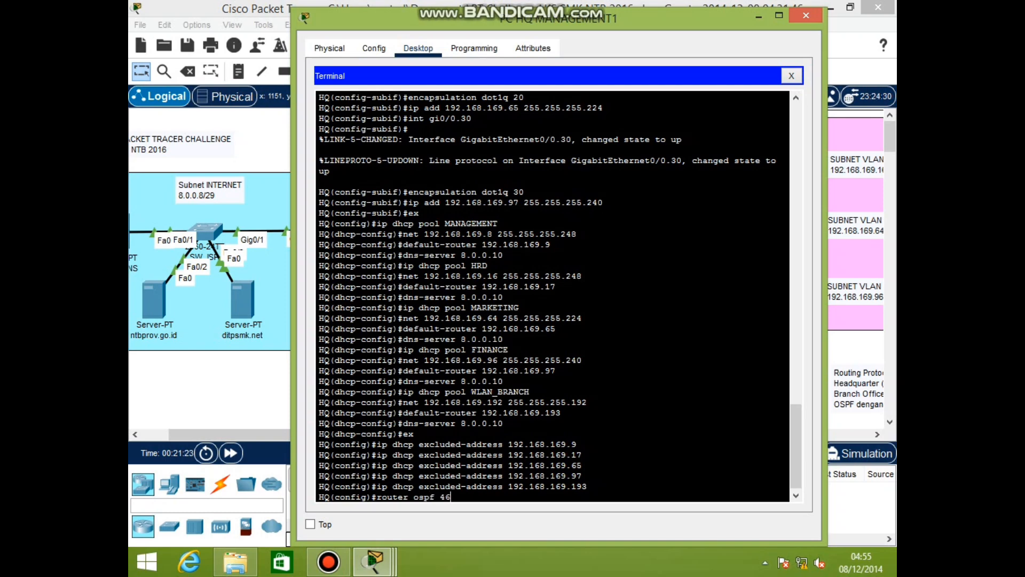
key("Return")
type("net ")
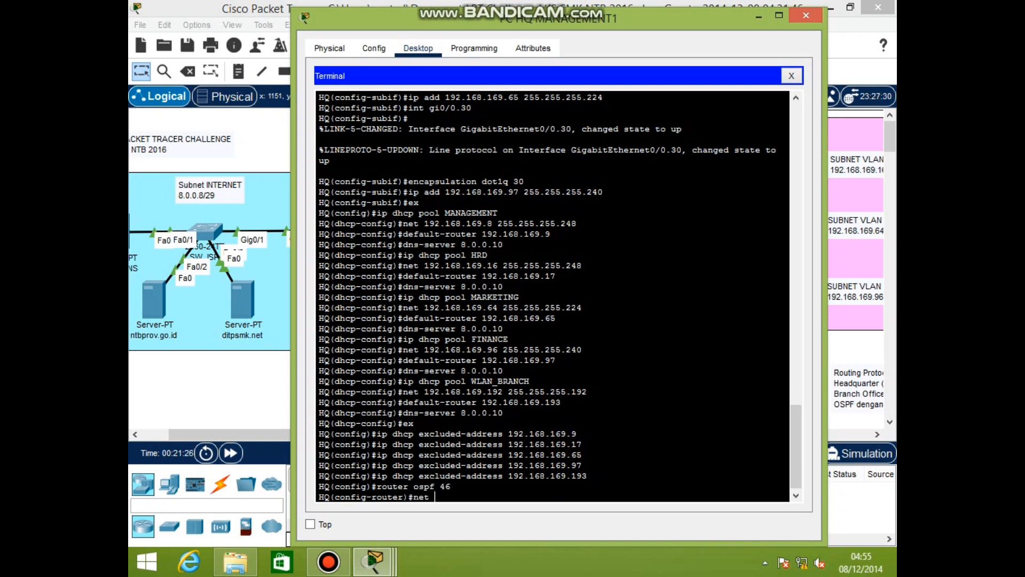
type("192.168.169.0 0.0.0.255.")
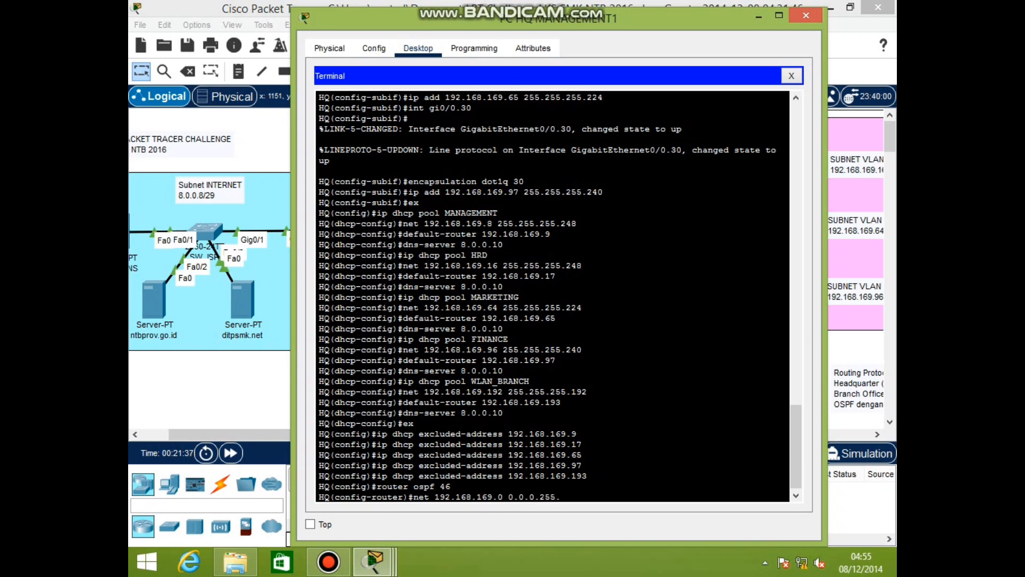
key("BackSpace")
type(" area 0")
key("Return")
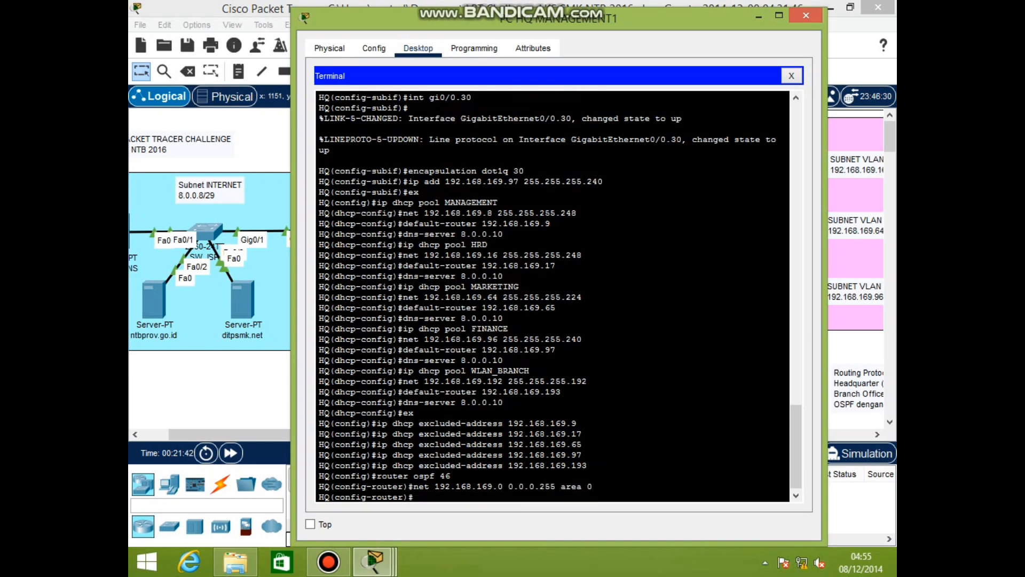
type("end")
key("Return")
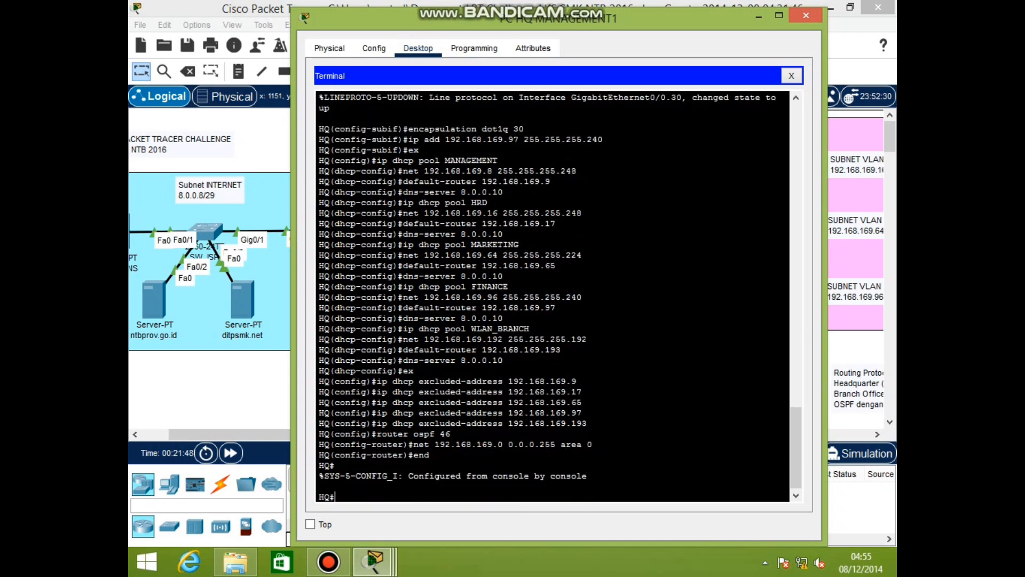
Verify interface status with show ip int brief and routing with show ip protocols
type("show ip int brief")
key("Return")
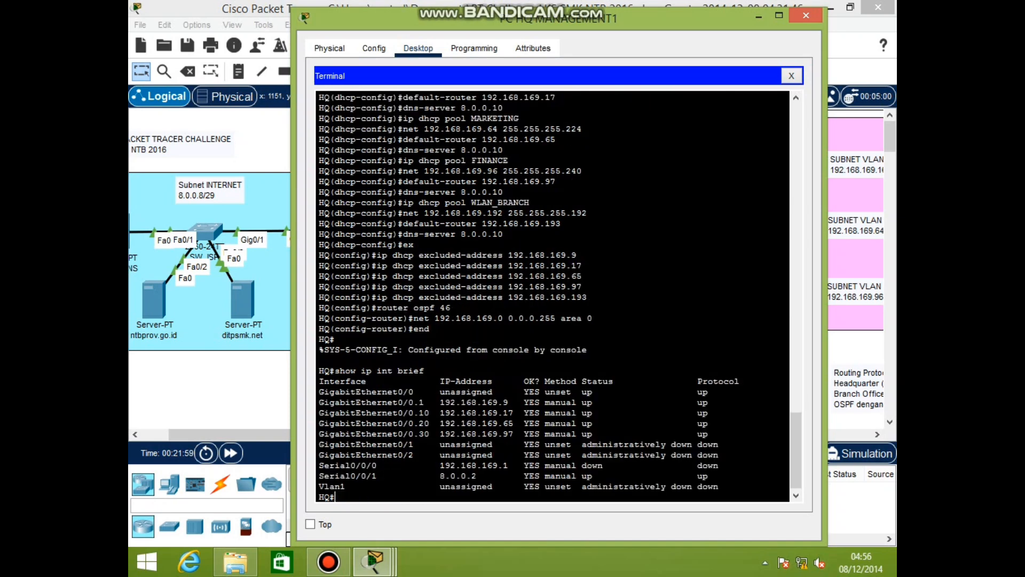
type("show")
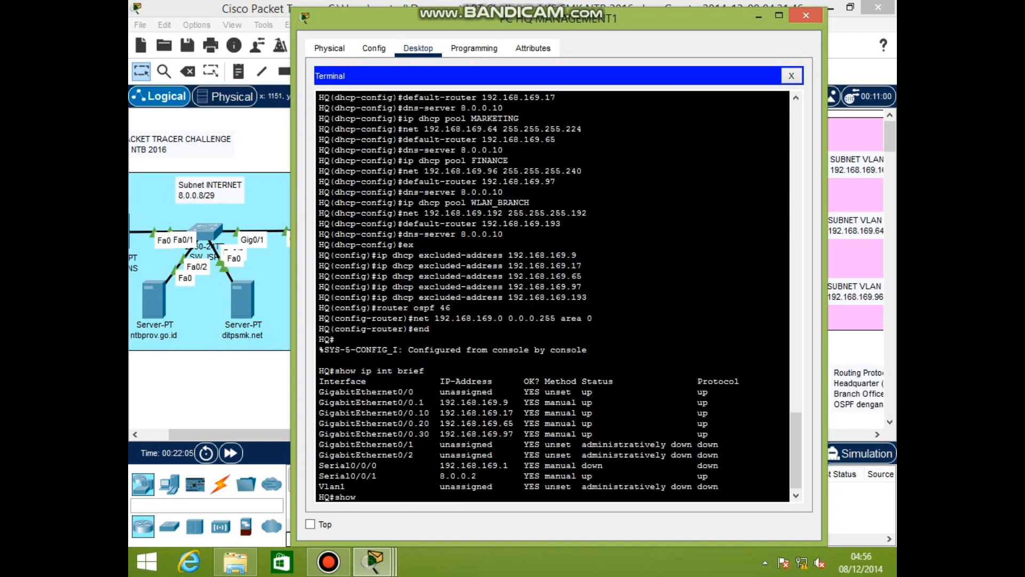
type(" ip protocols")
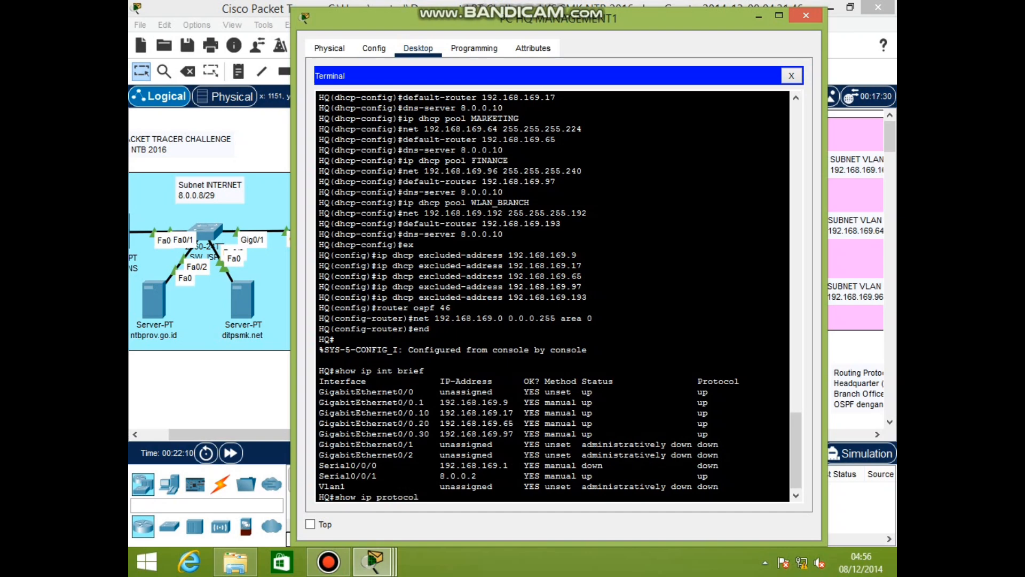
key("Return")
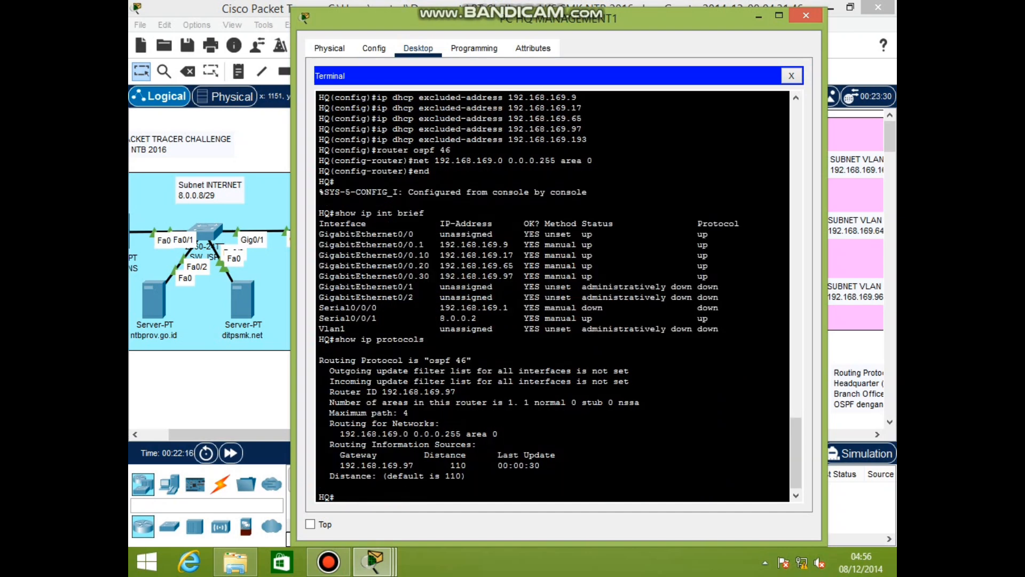
Save the running configuration to startup-config with copy run start
type("copy ran start")
key("Return")
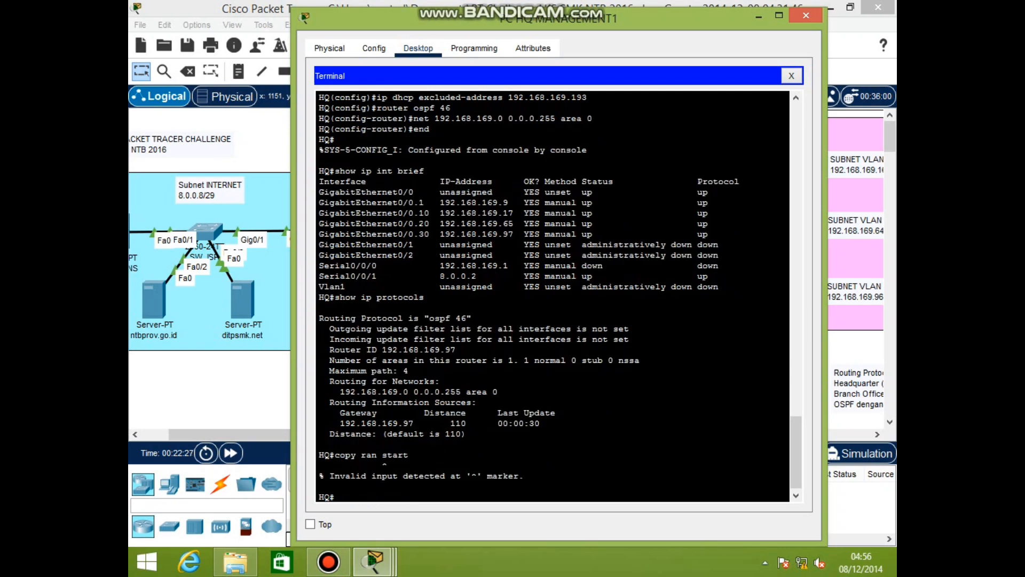
type("copy run start")
key("Return")
key("Return")
key("Return")
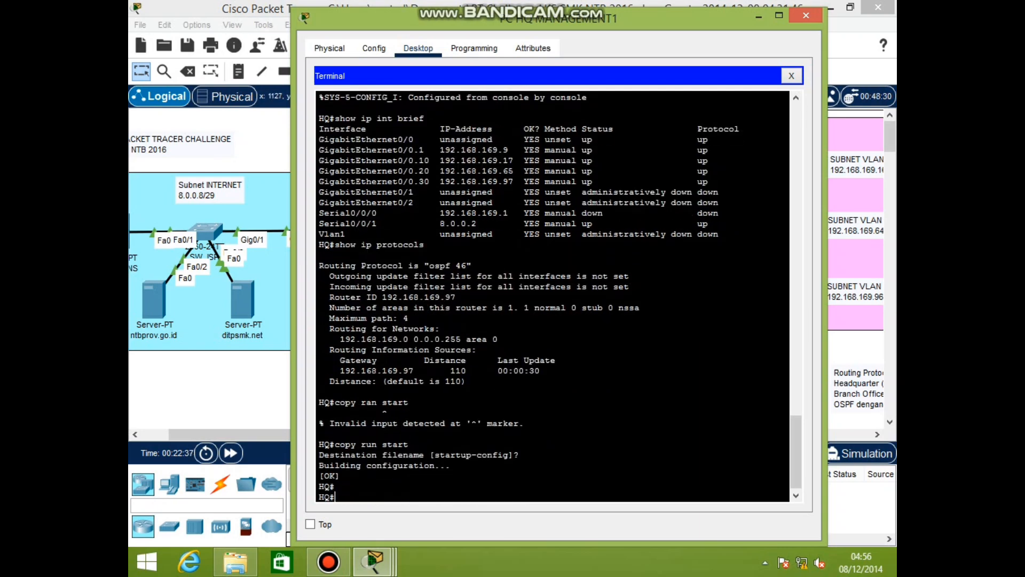
Fast-forward the simulation so DHCP completes and check an HQ PC's address
left_click(806, 16)
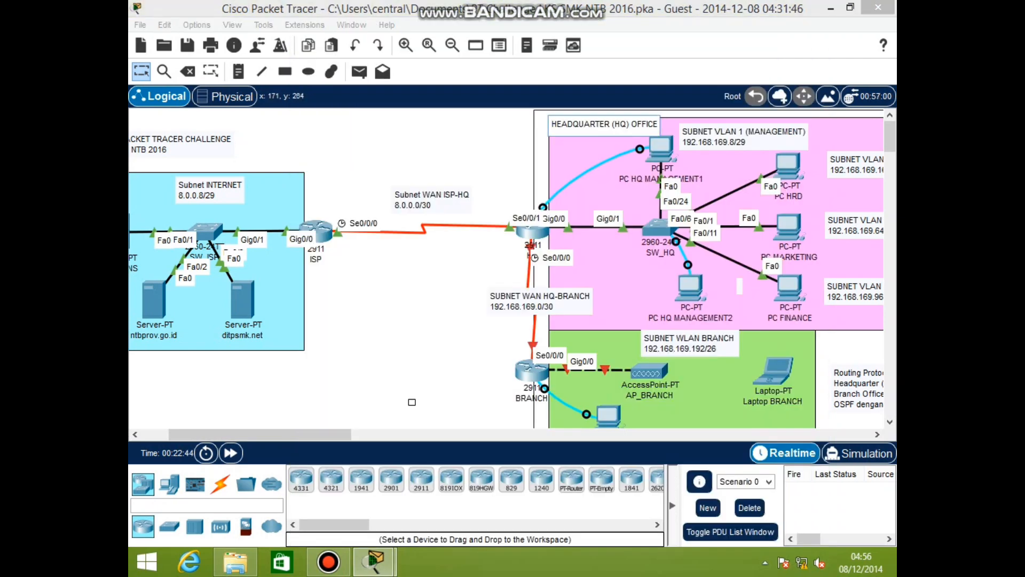
left_click(231, 452)
left_click(230, 453)
left_click(231, 453)
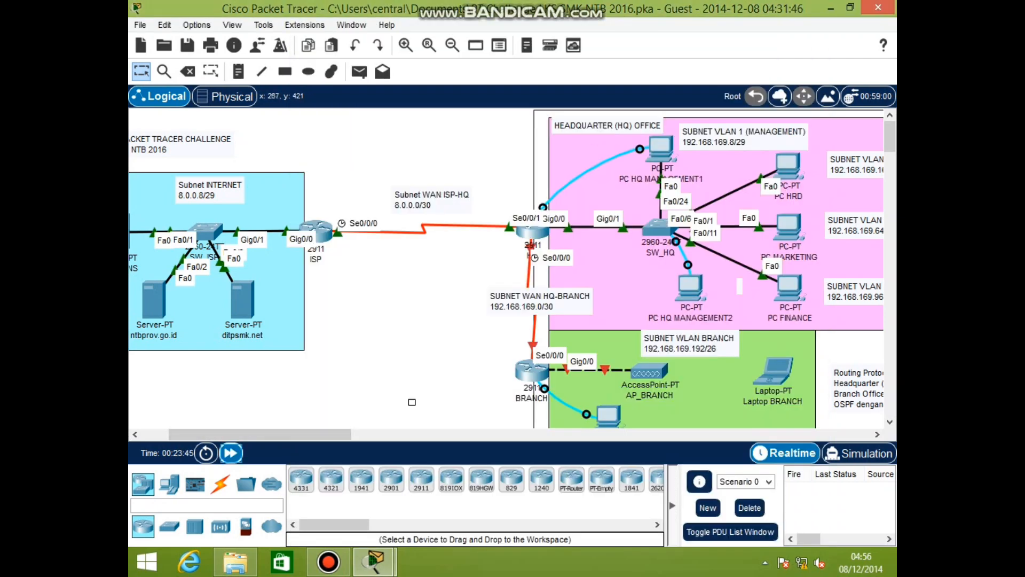
left_click(230, 453)
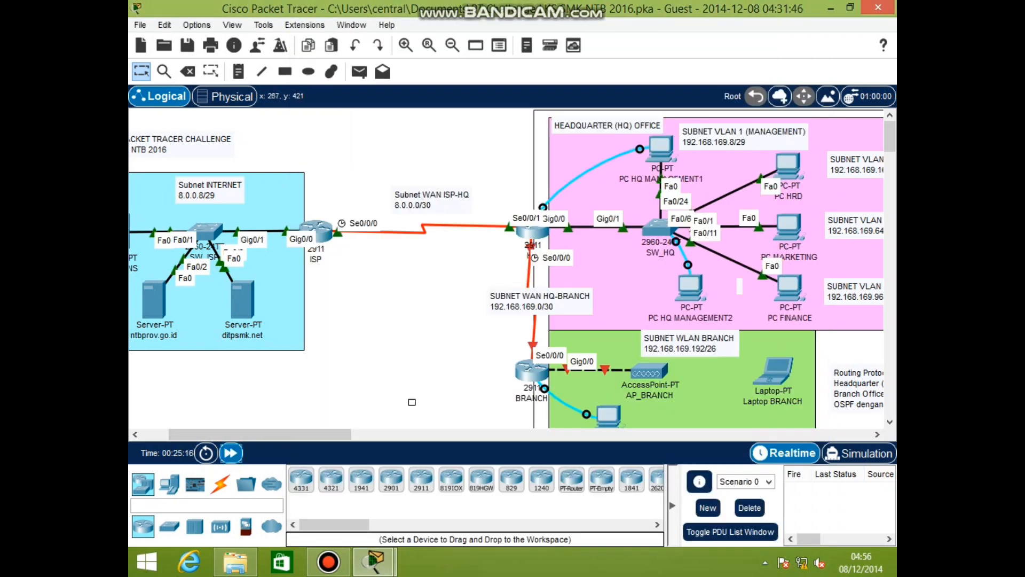
left_click(231, 453)
left_click(230, 453)
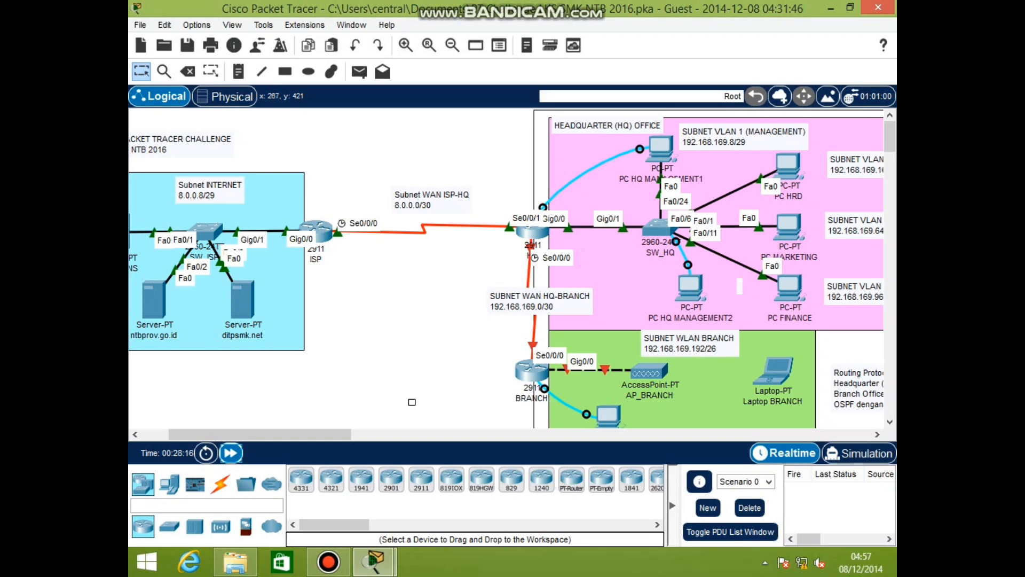
left_click(660, 149)
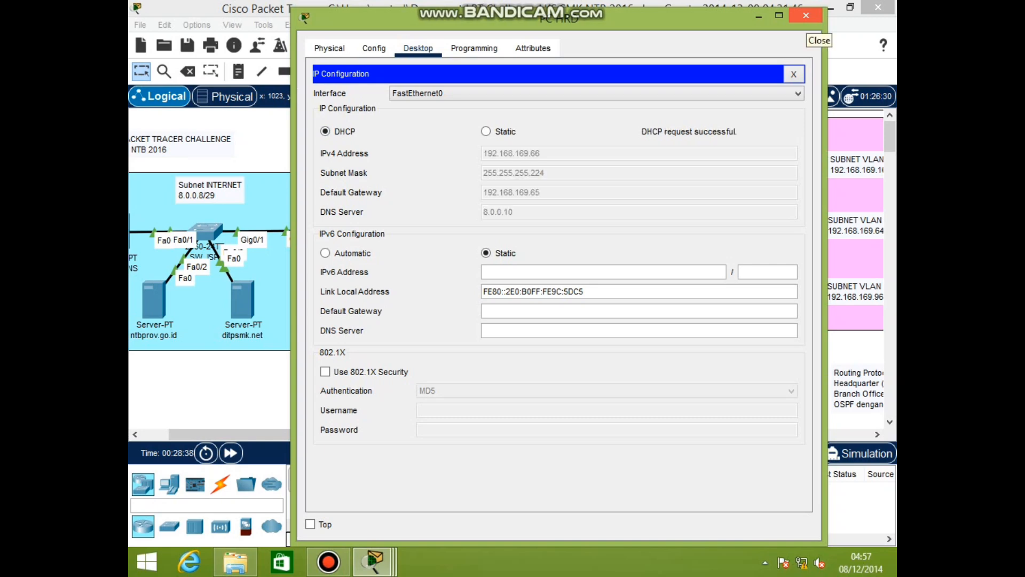
left_click(805, 15)
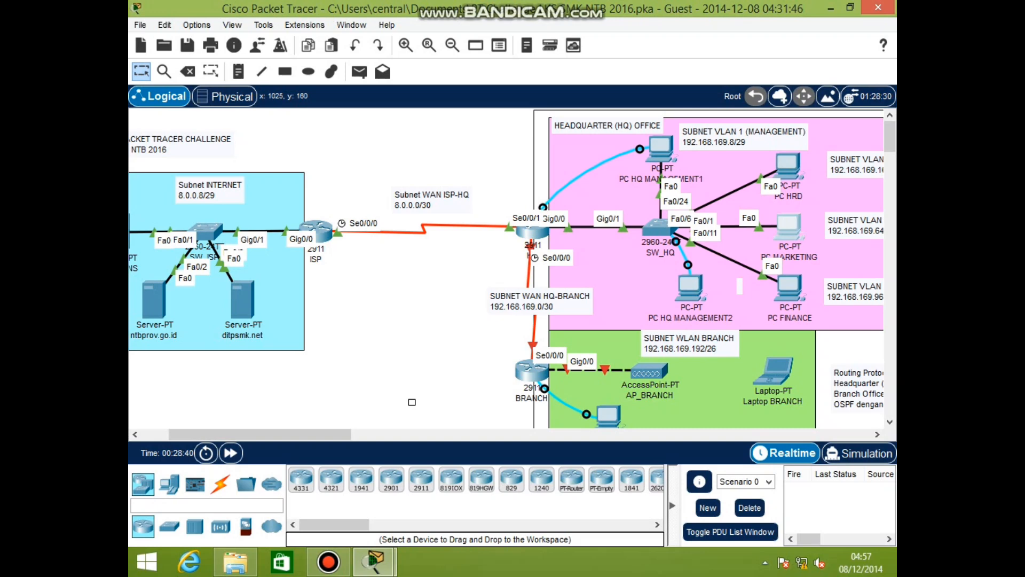
Switch the MARKETING PC's IP configuration to DHCP
left_click(788, 225)
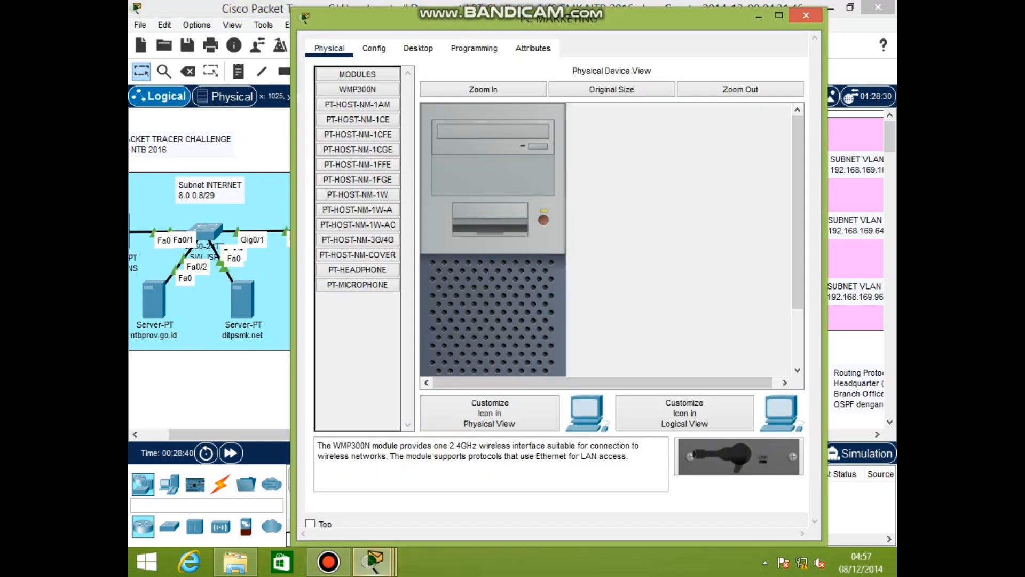
left_click(418, 48)
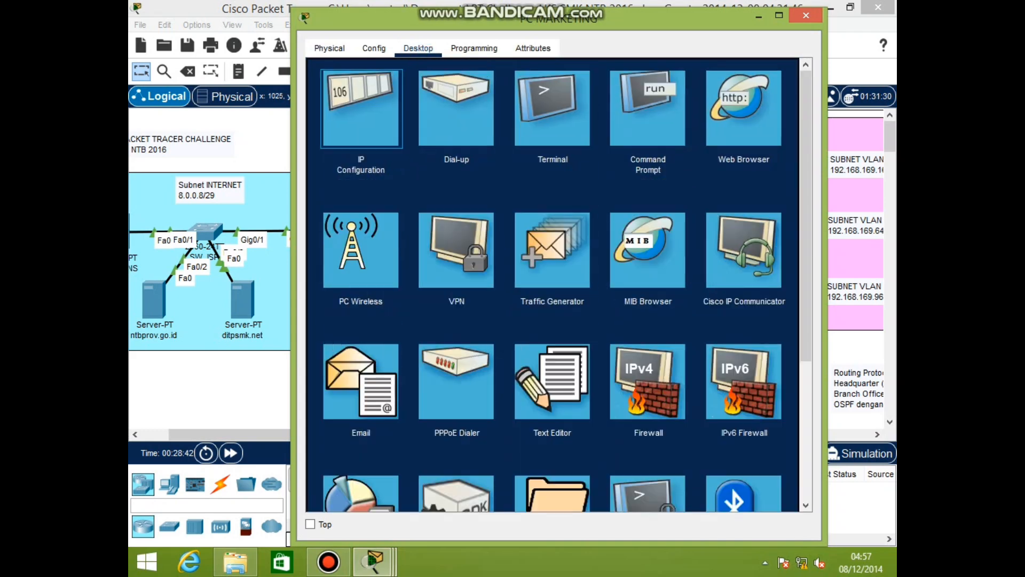
left_click(361, 109)
left_click(326, 131)
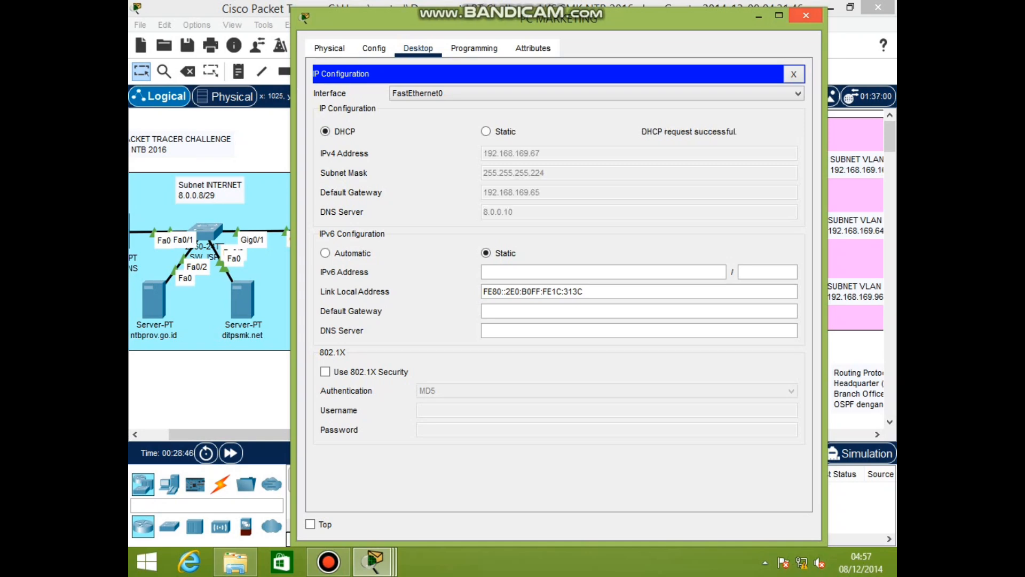
left_click(805, 15)
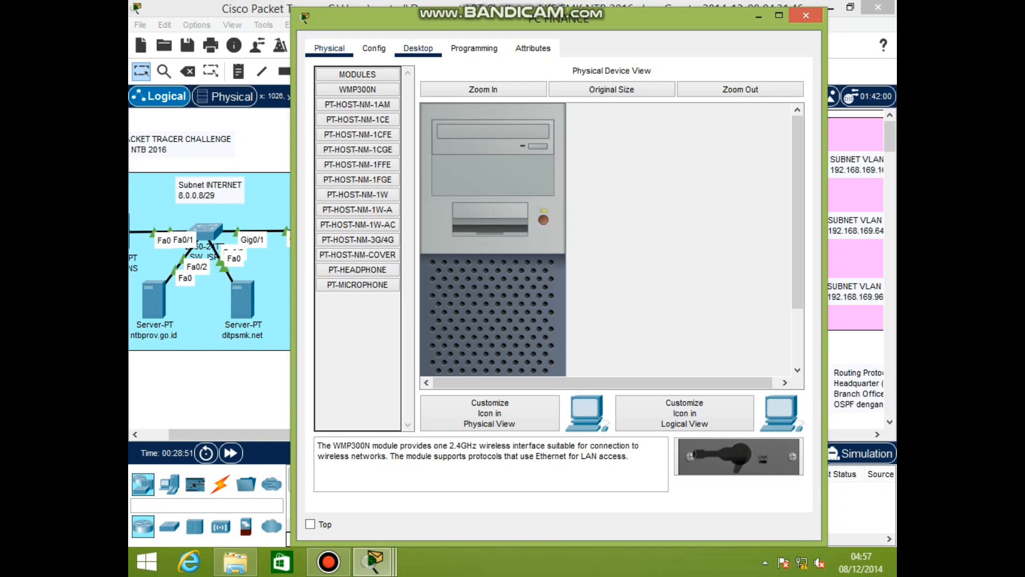
Switch PC FINANCE's IP configuration to DHCP to obtain 192.168.169.98
left_click(418, 48)
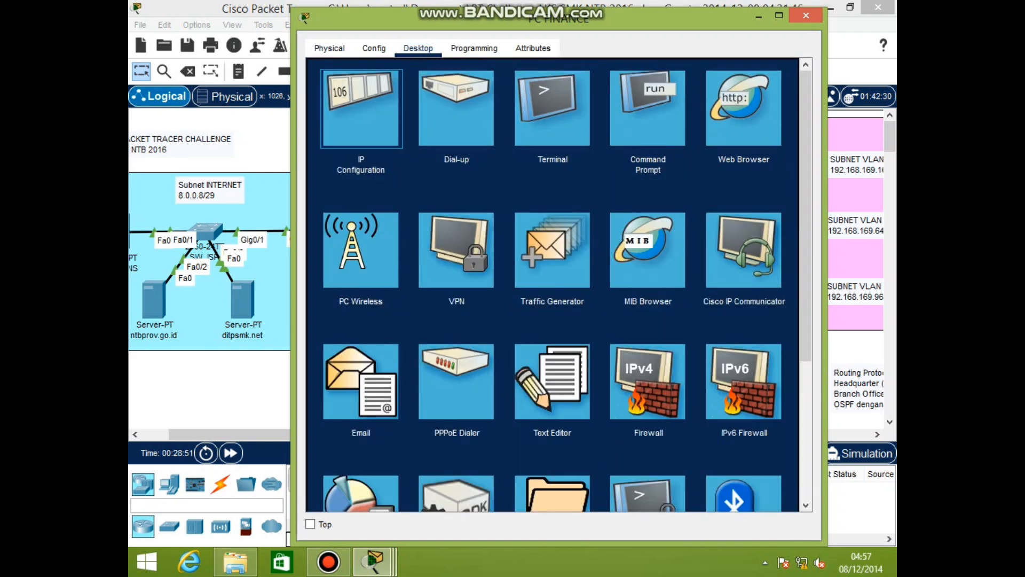
left_click(361, 108)
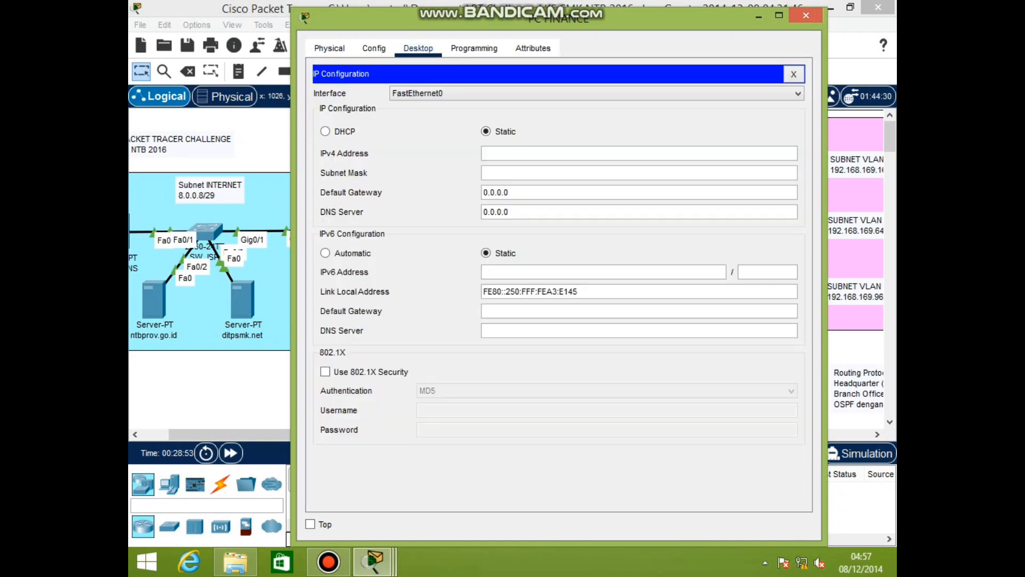
left_click(325, 131)
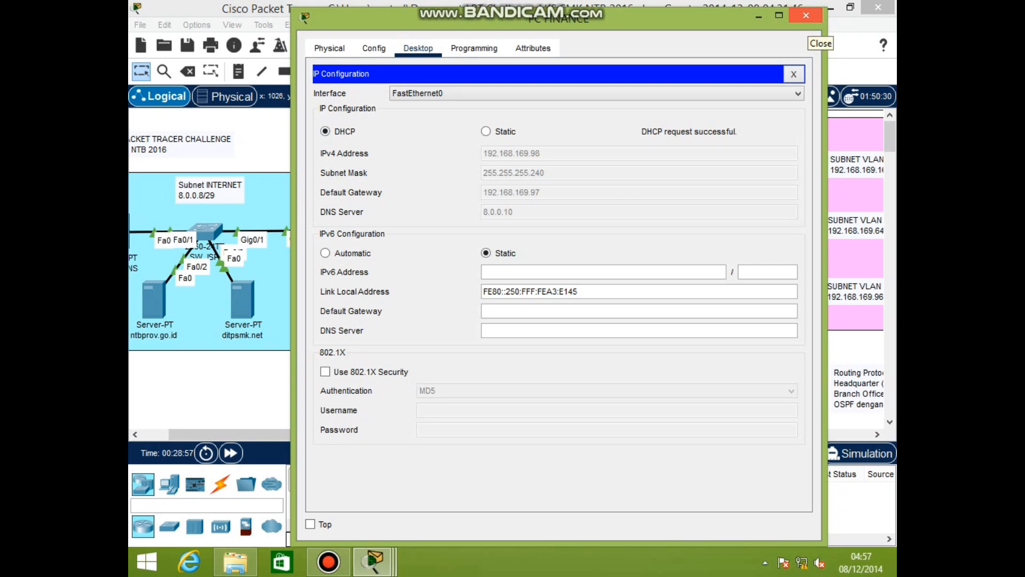
left_click(806, 15)
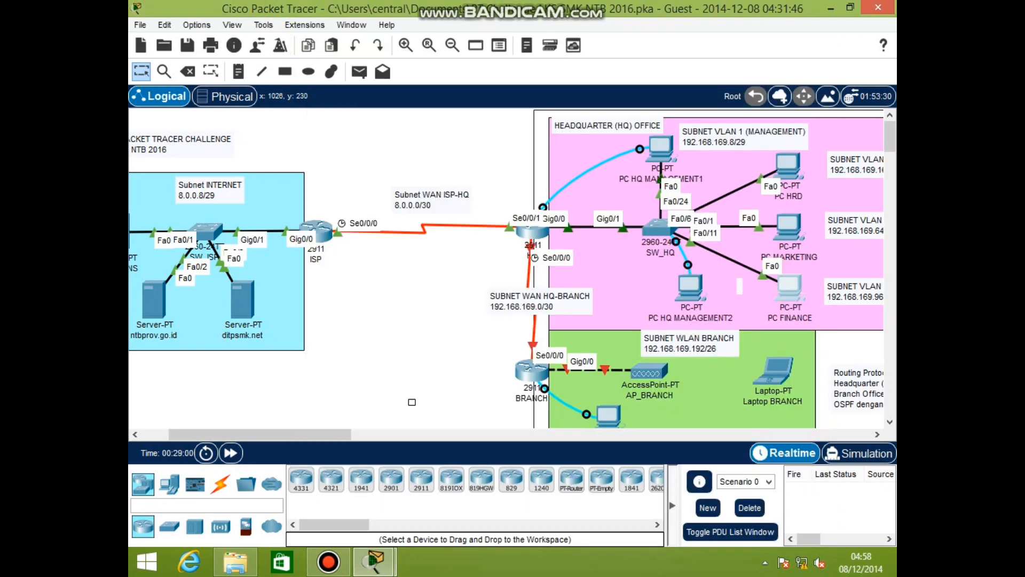
scroll(412, 306, "down", 3)
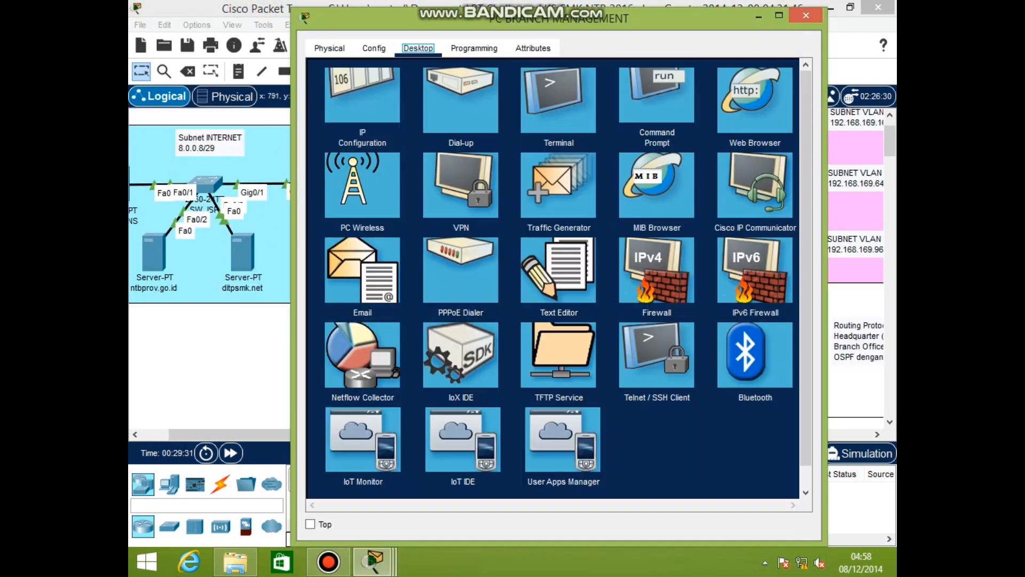
Log in to the BRANCH router console and enter global configuration mode
left_click(559, 107)
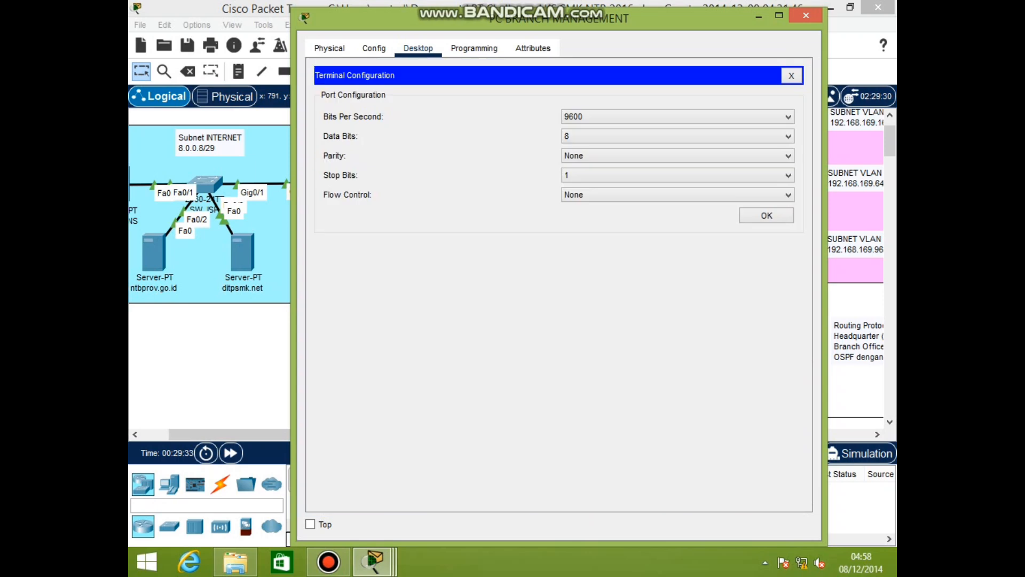
key("Return")
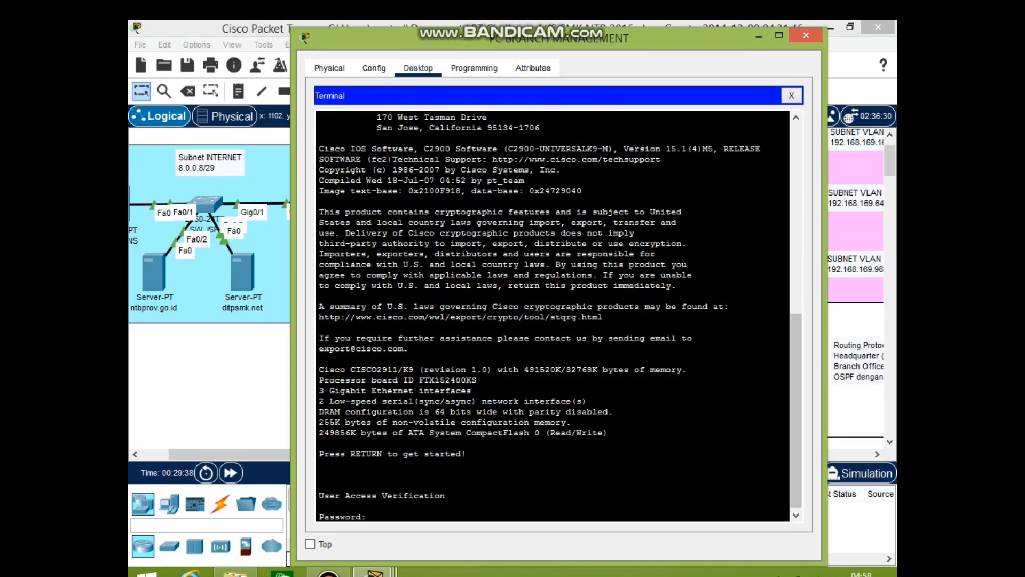
key("Return")
type("en")
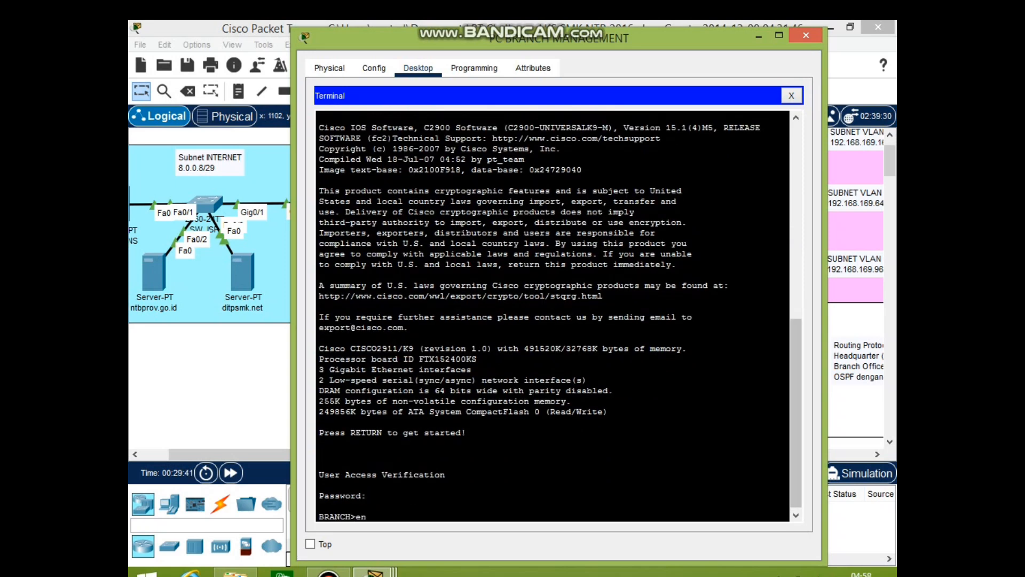
key("Return")
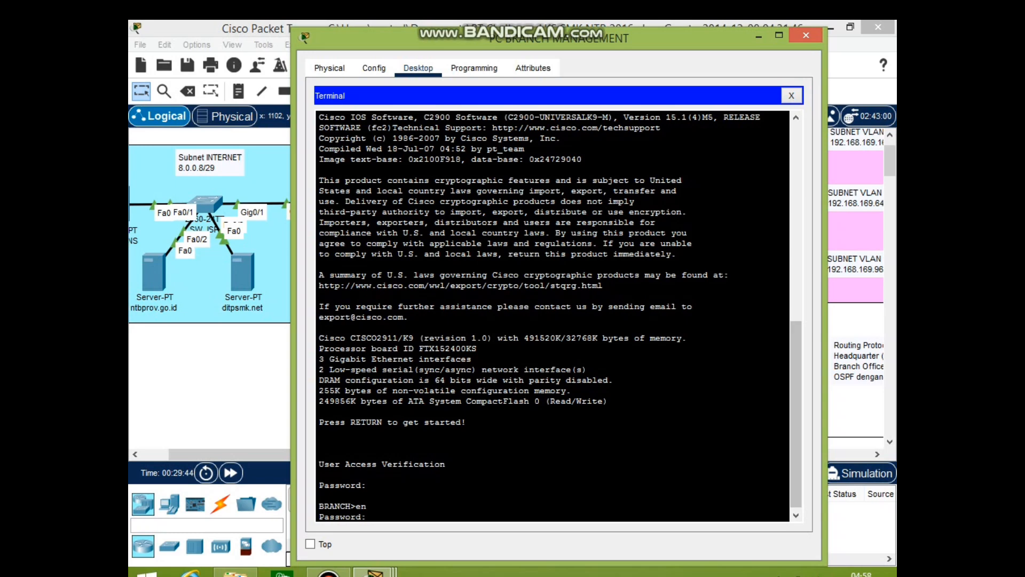
key("Return")
type("conf t")
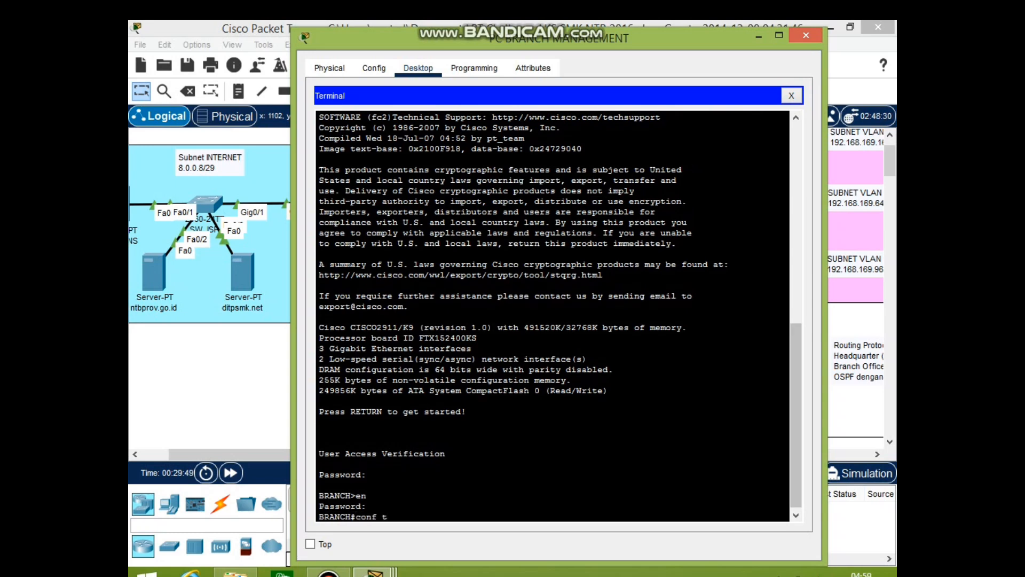
key("Return")
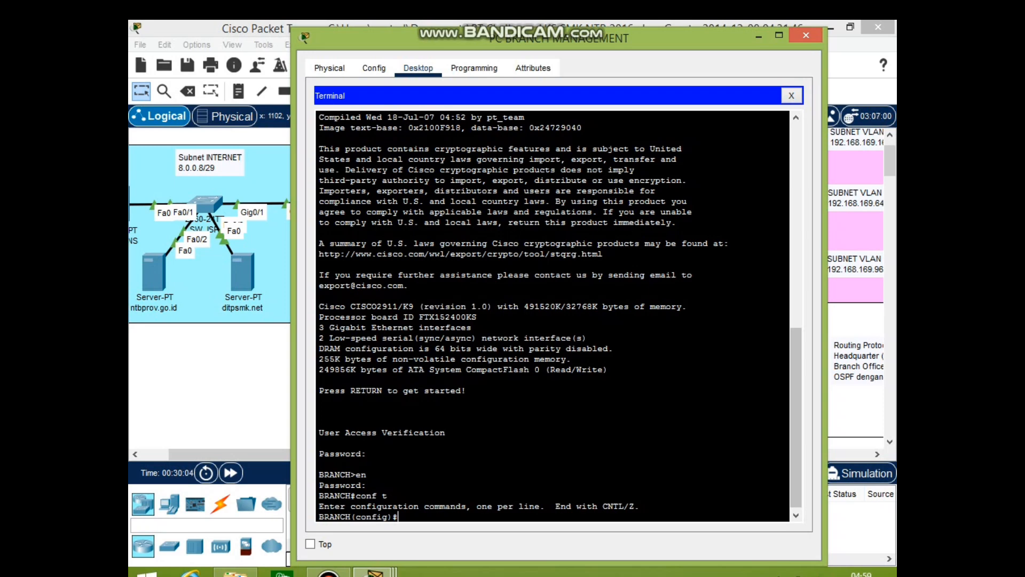
Create user HQ with its CHAP password and set PPP CHAP on Serial0/0/0
type("user HQ pa")
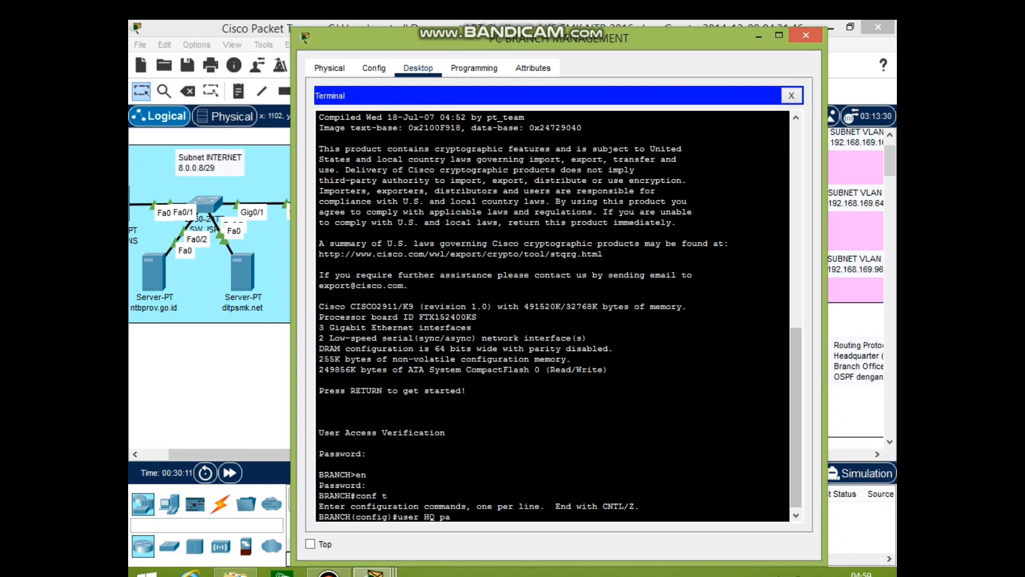
type("ssword")
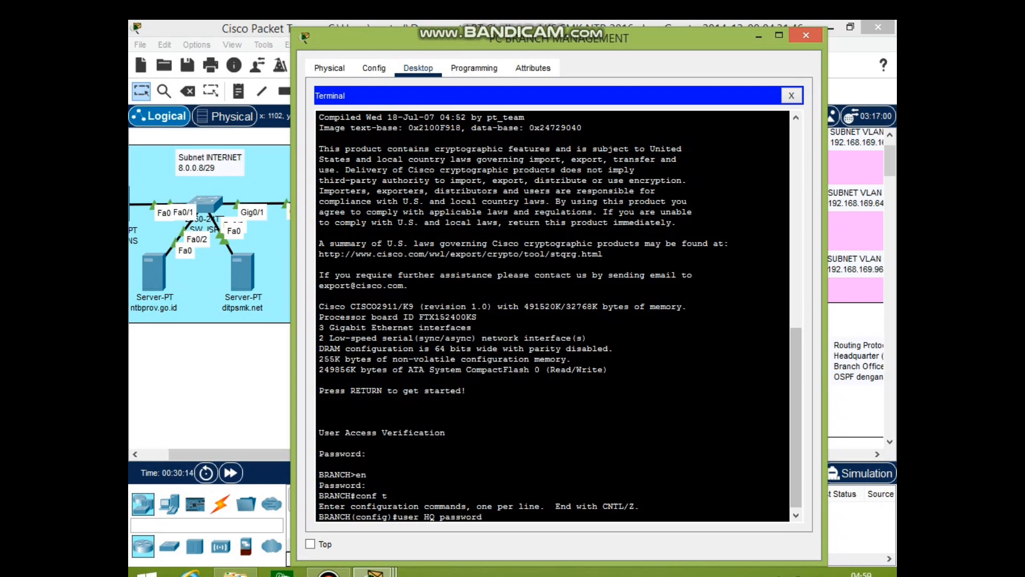
type(" SURANADI")
key("Return")
type("int ")
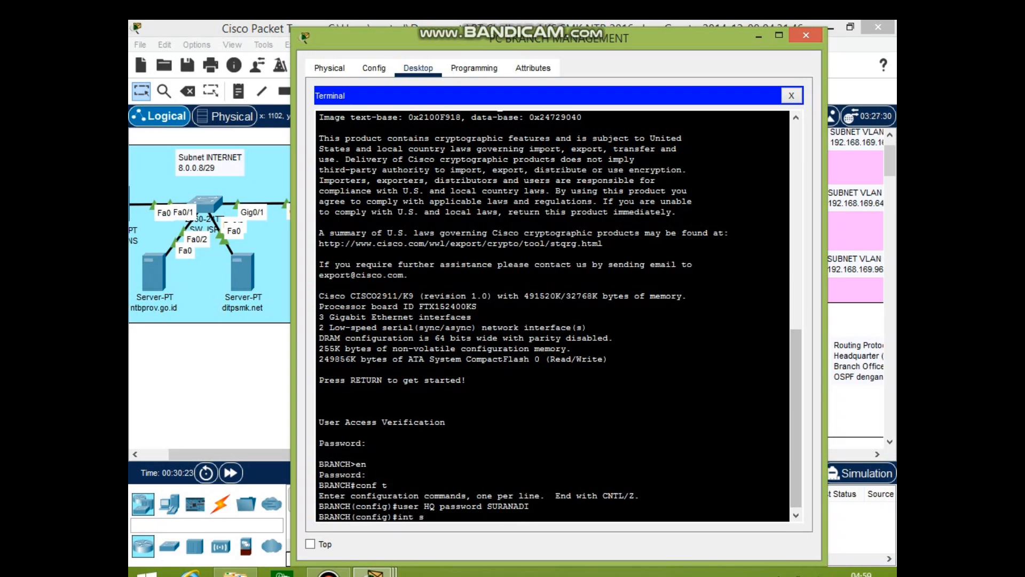
type("s0/0/0")
key("Return")
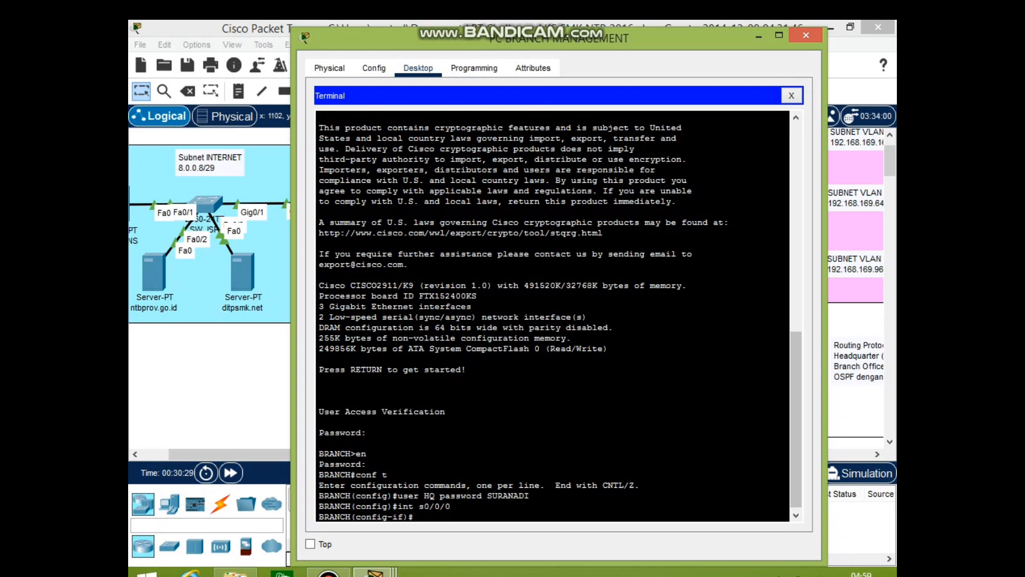
type("encapsulation ppp")
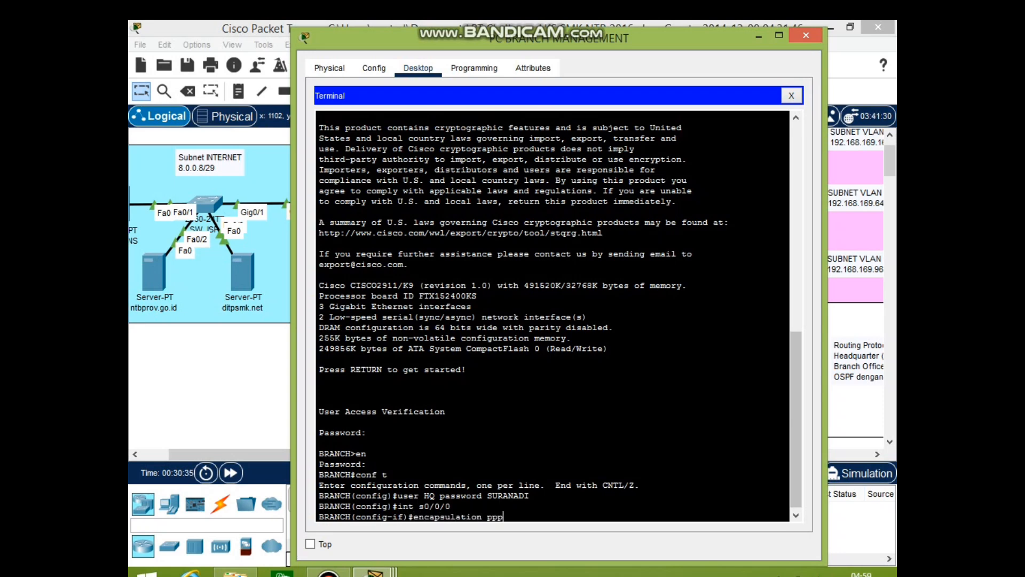
key("Return")
type("ppp")
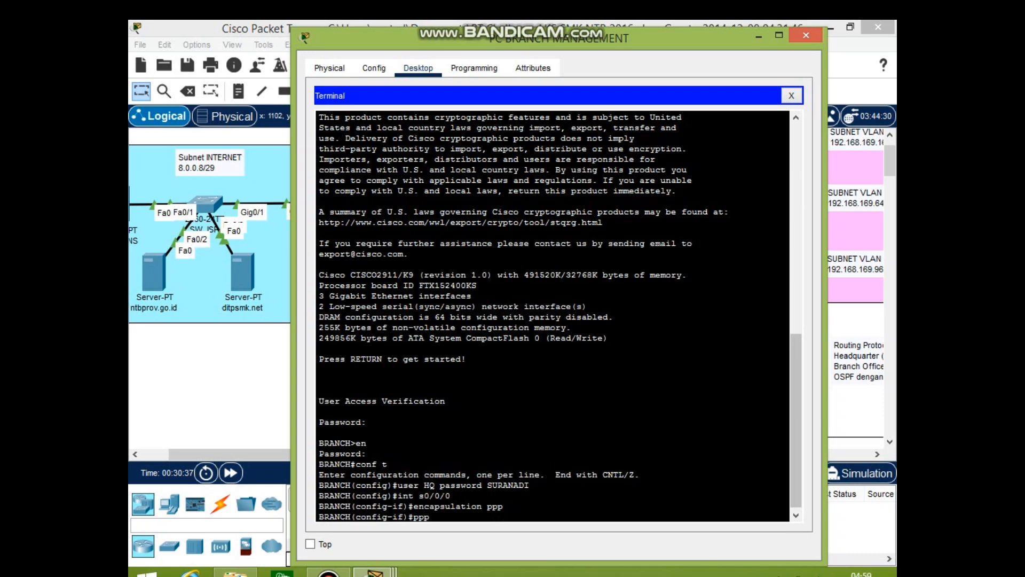
type(" authentication")
key("Return")
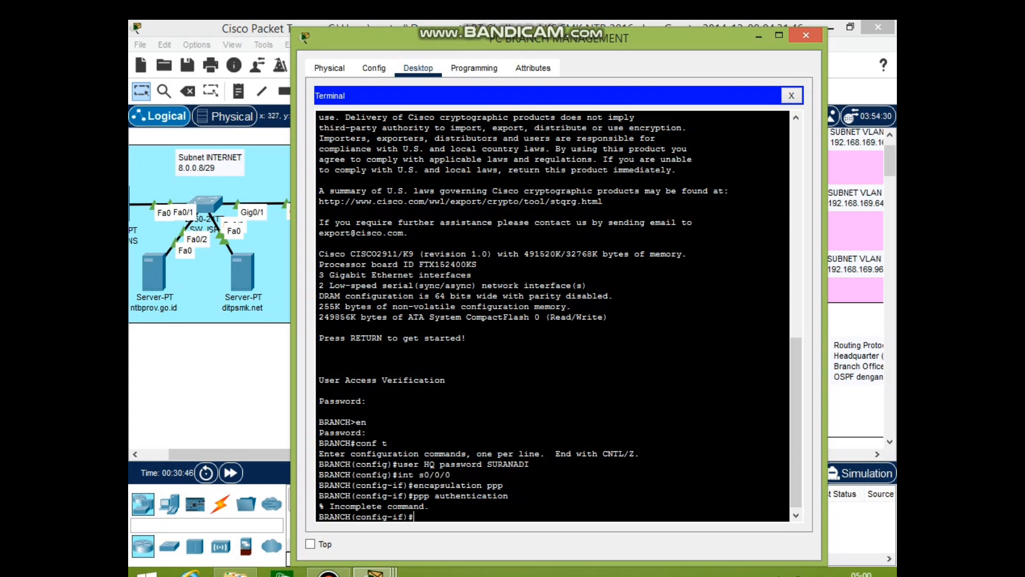
type("ppp authentication ch")
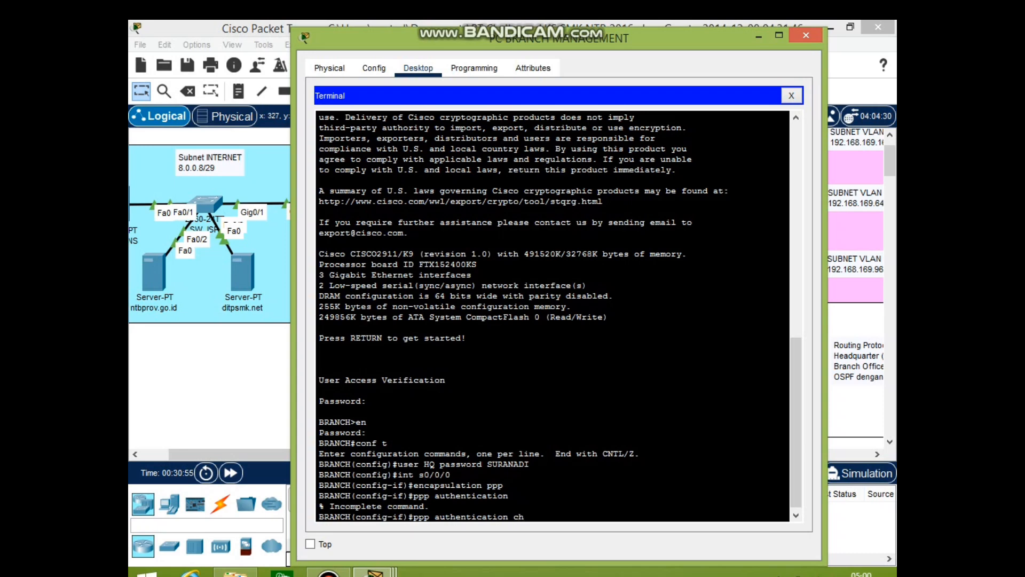
type("ap")
key("Return")
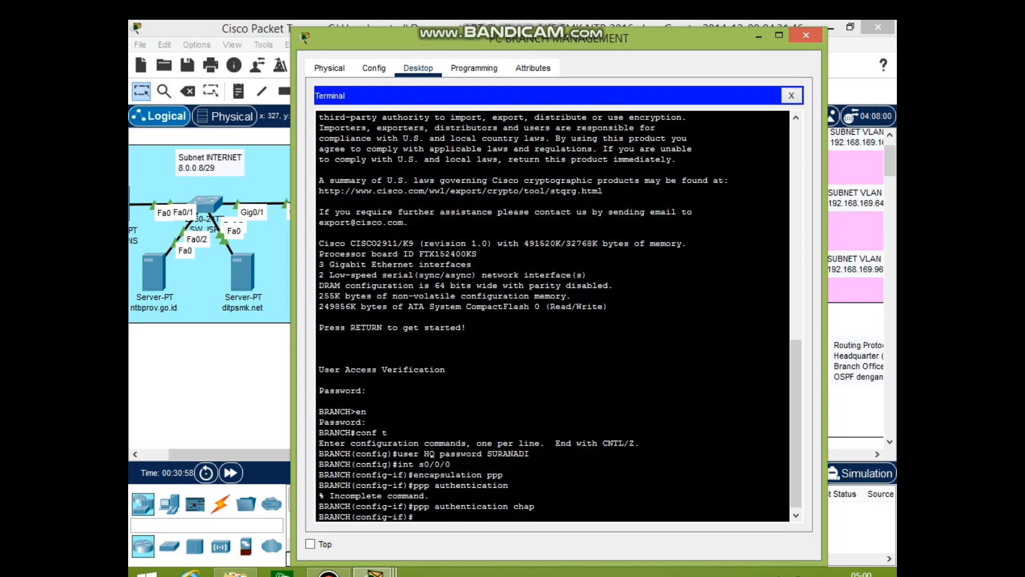
Give Serial0/0/0 address 192.168.169.2/30, bring it up, and enter gi0/0
type("bandit")
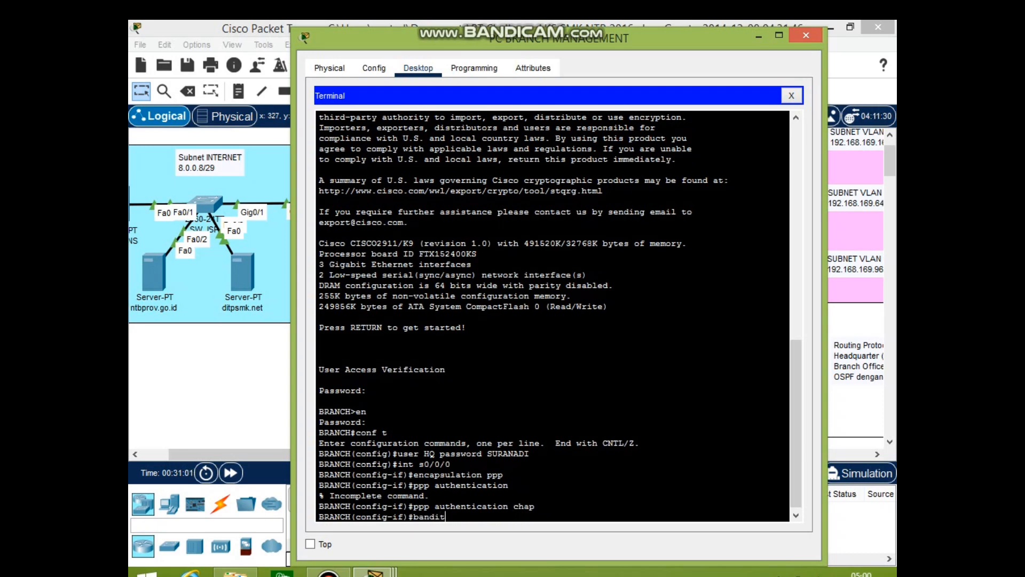
key("BackSpace")
key("BackSpace")
key("BackSpace")
key("BackSpace")
key("BackSpace")
key("BackSpace")
type("ip ")
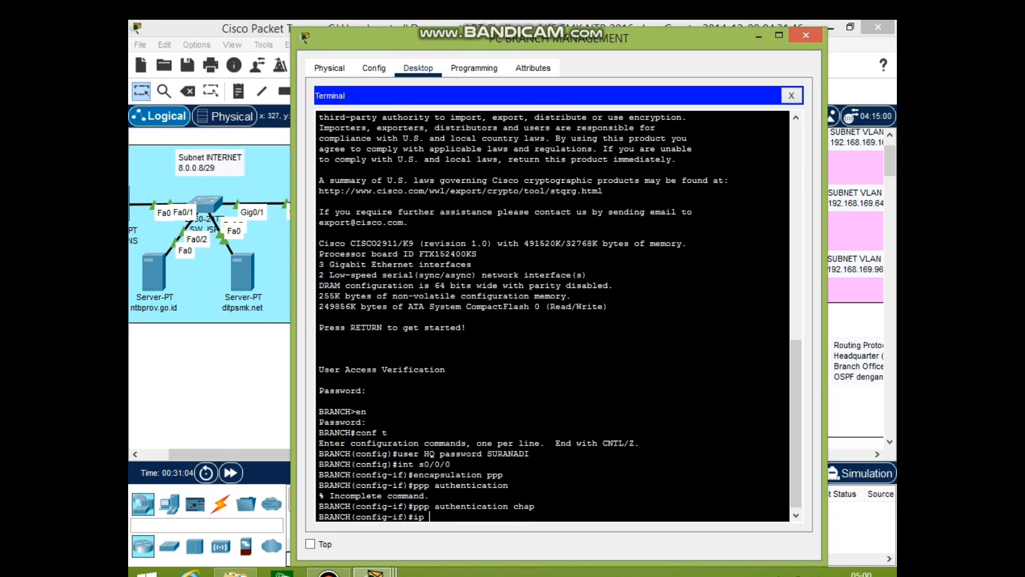
type("add 192.168.169.2 255")
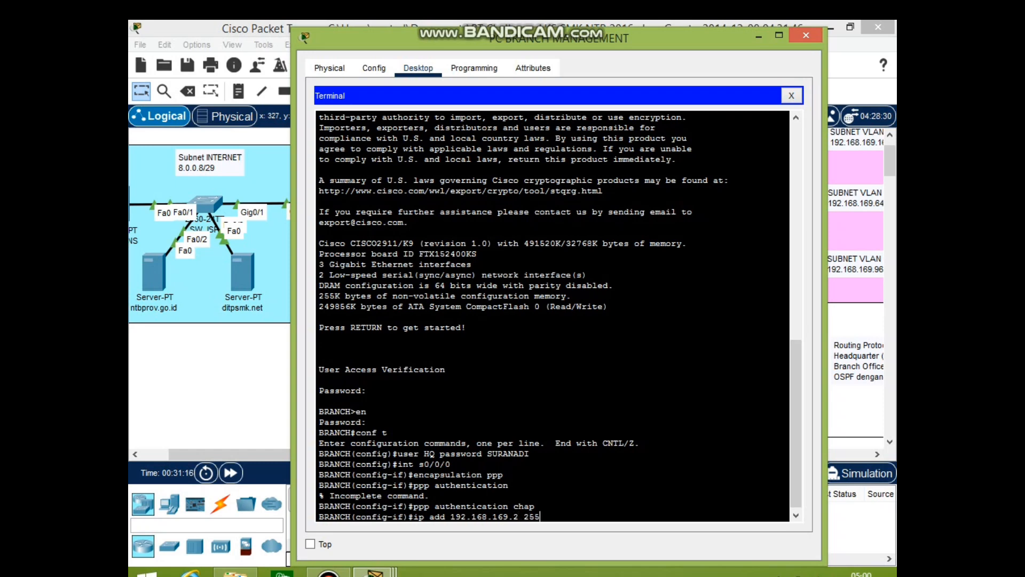
type(".255.255.252")
key("Return")
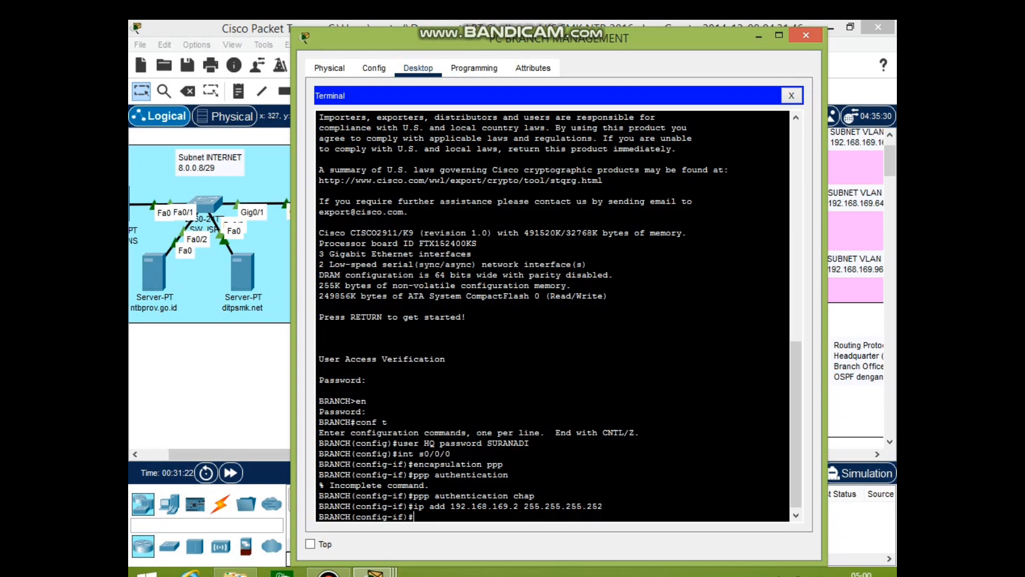
type("no h")
type("h")
key("Return")
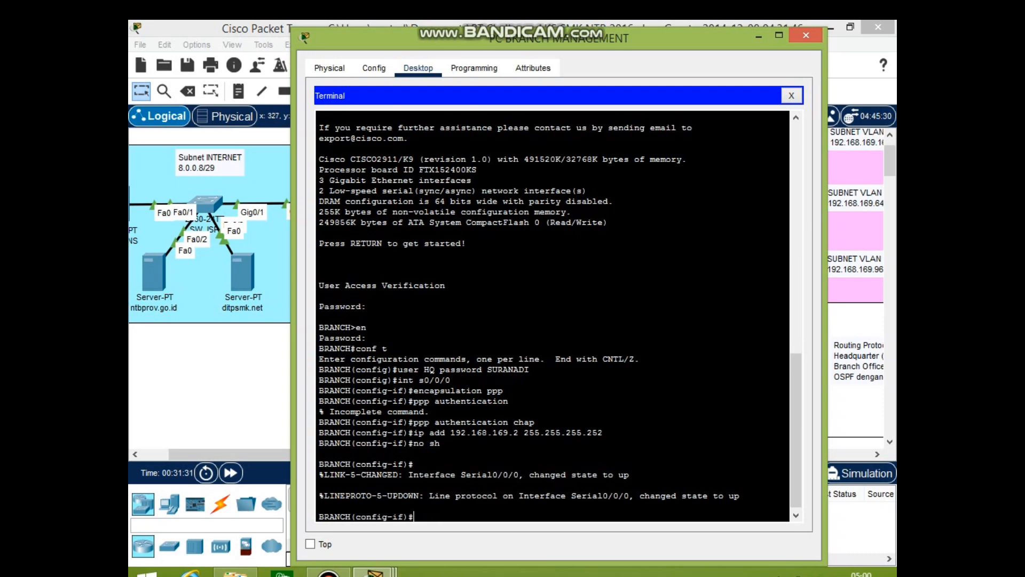
type("int gi0/0")
key("Return")
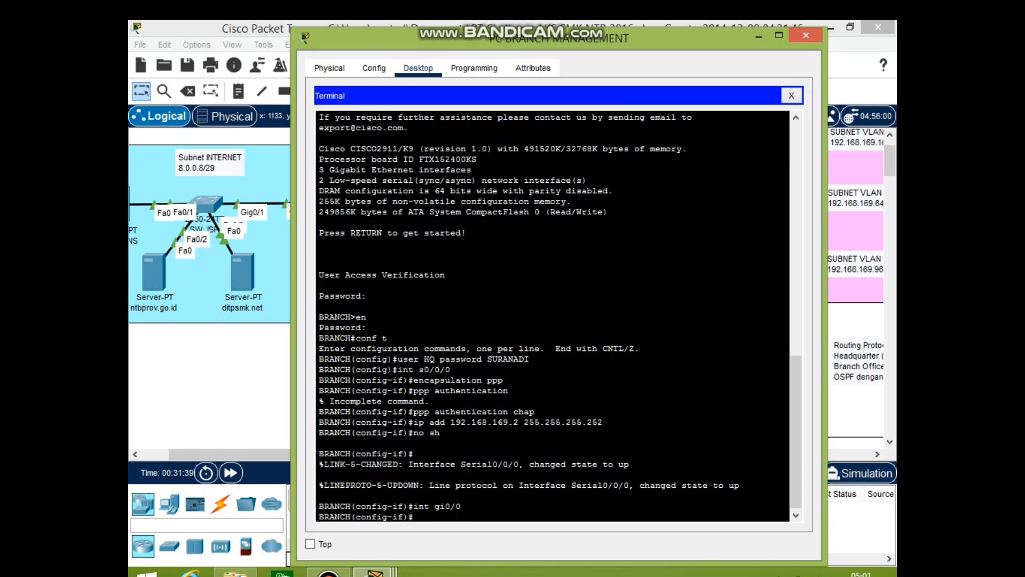
Give BRANCH's GigabitEthernet0/0 address 192.168.169.193/26 and bring it up with no shutdown
type("ip add 192.1")
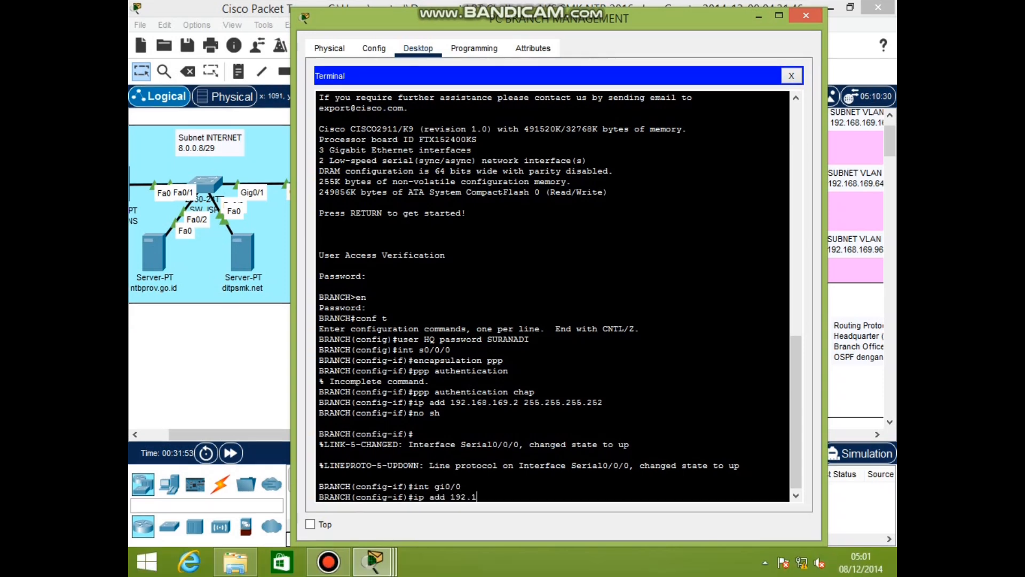
type("68.169.193 255.255.255.255.192")
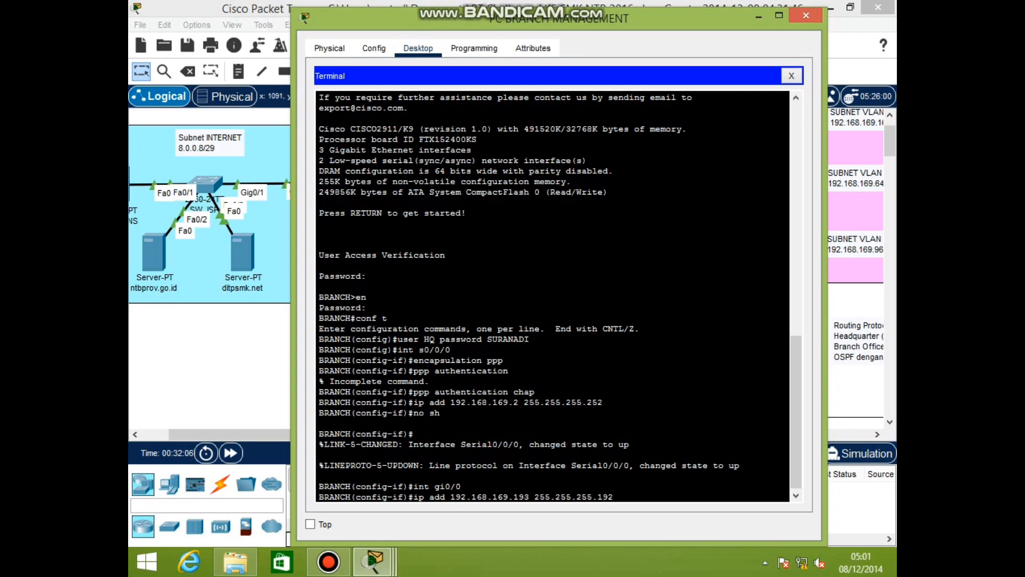
key("Return")
type("no sh")
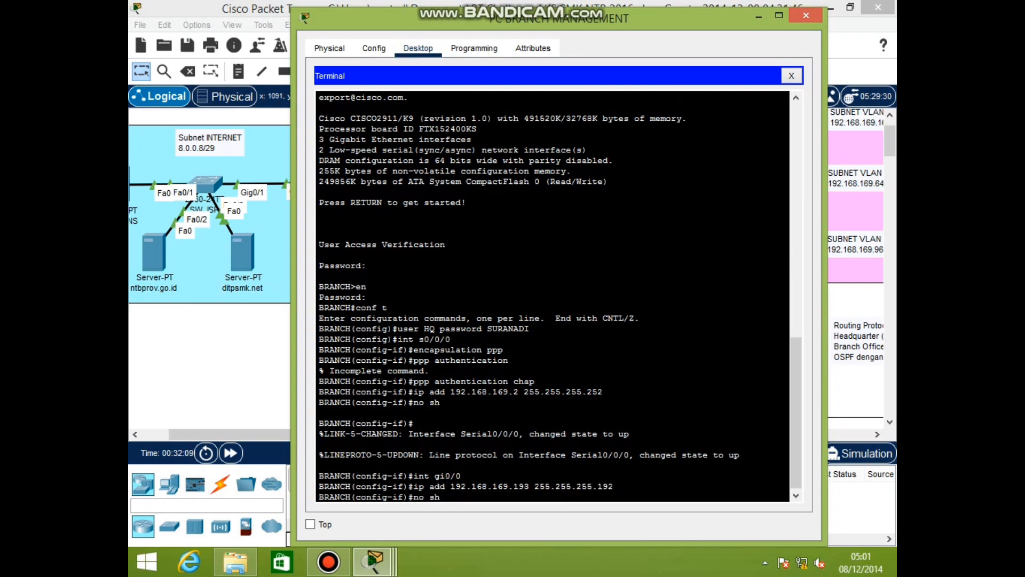
key("Return")
Correct the mistyped command and set ip helper-address 192.168.169.1 on gi0/0
type("ip")
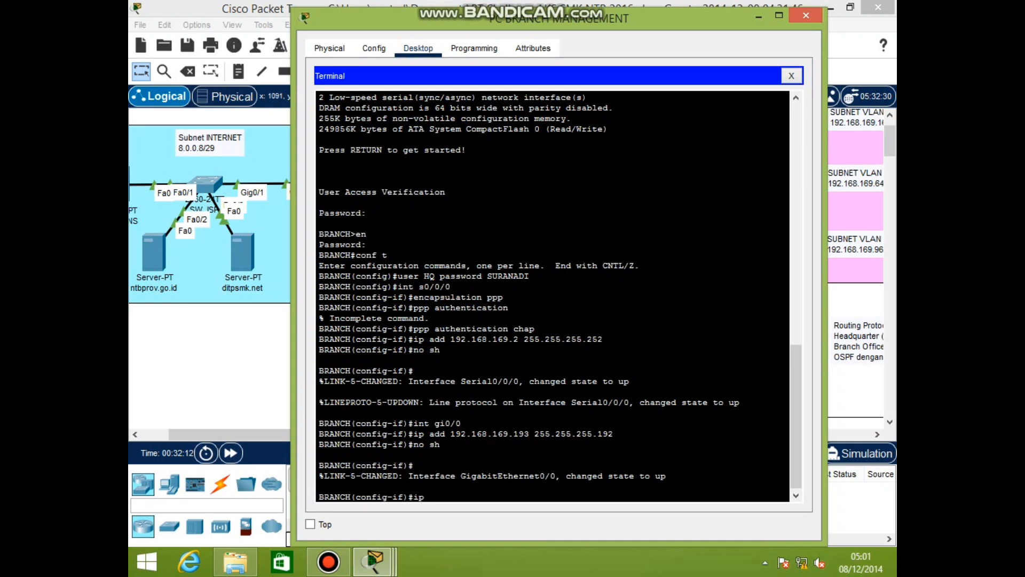
type(" helper-address 192.168.1")
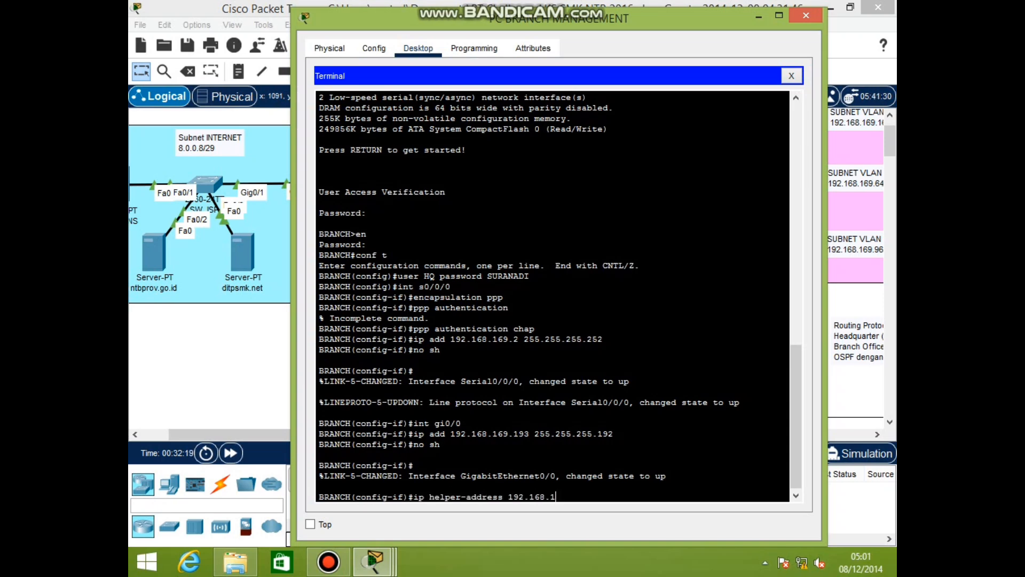
type("69.1 255")
key("BackSpace")
key("BackSpace")
key("BackSpace")
type("#")
key("Return")
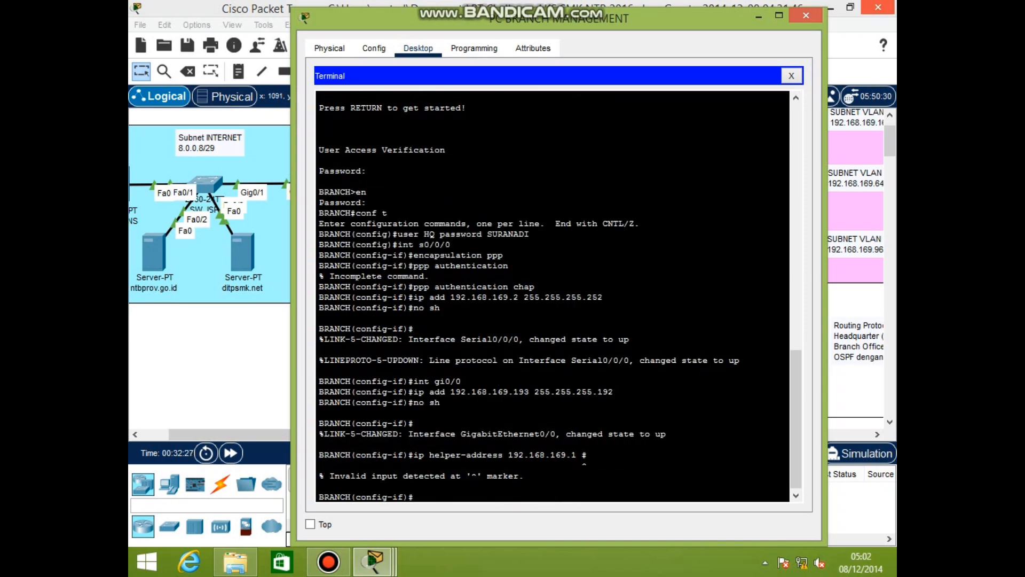
left_click_drag(319, 440, 526, 475)
key("BackSpace")
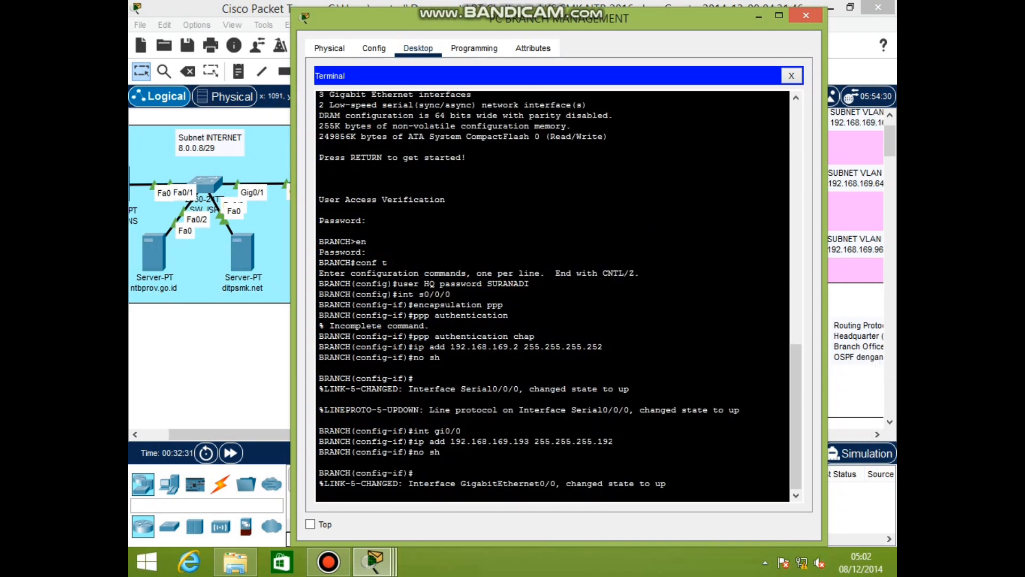
key("Return")
type("ip helper")
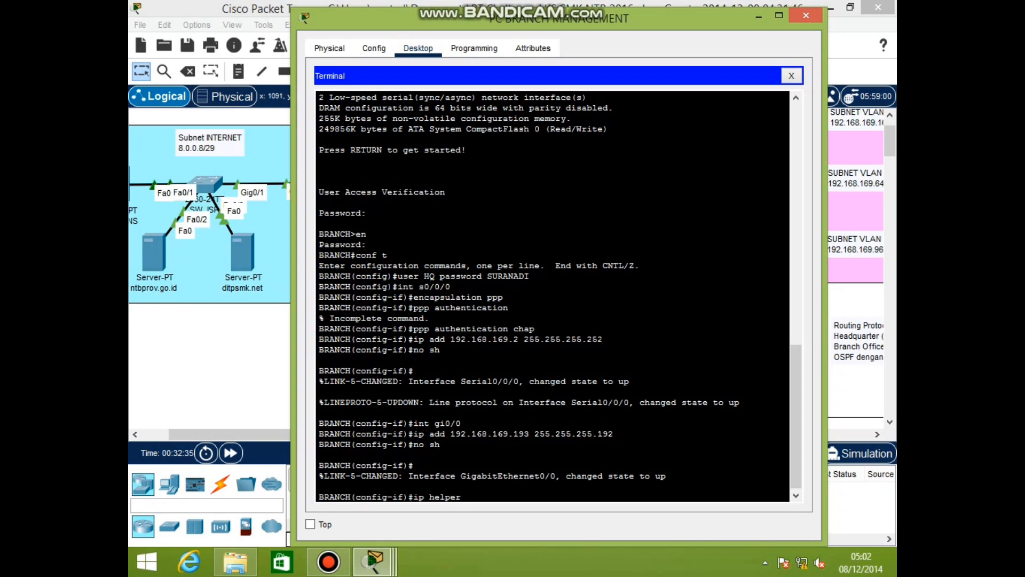
type("-address 192.168.169")
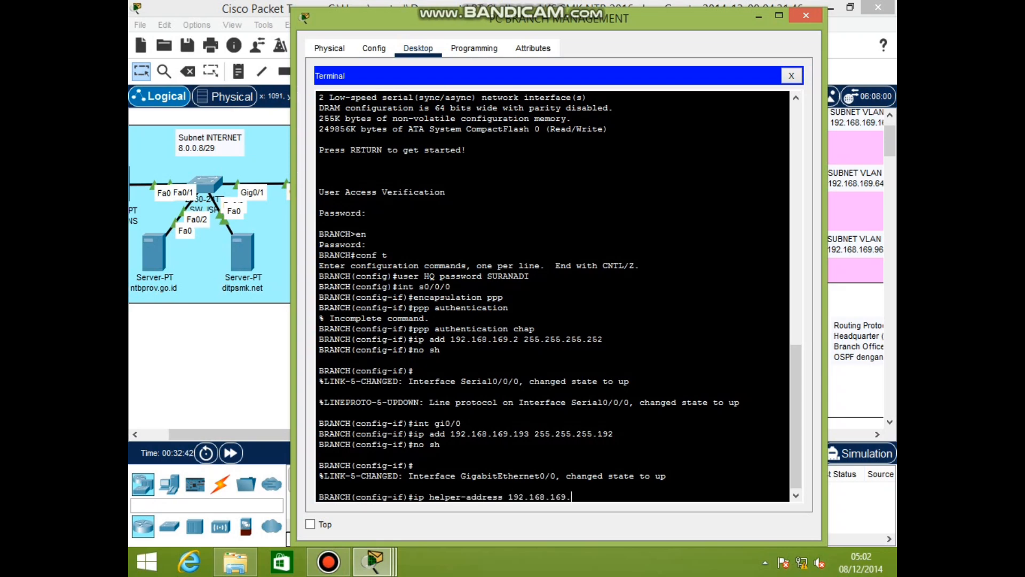
type(".1")
key("Return")
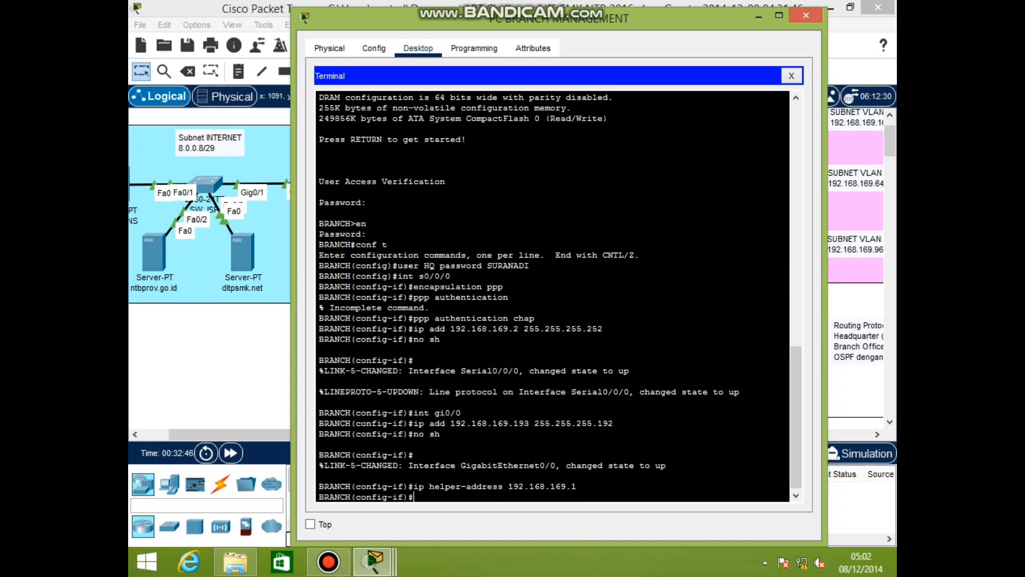
Exit interface configuration and start OSPF process 46
type("ex")
key("Return")
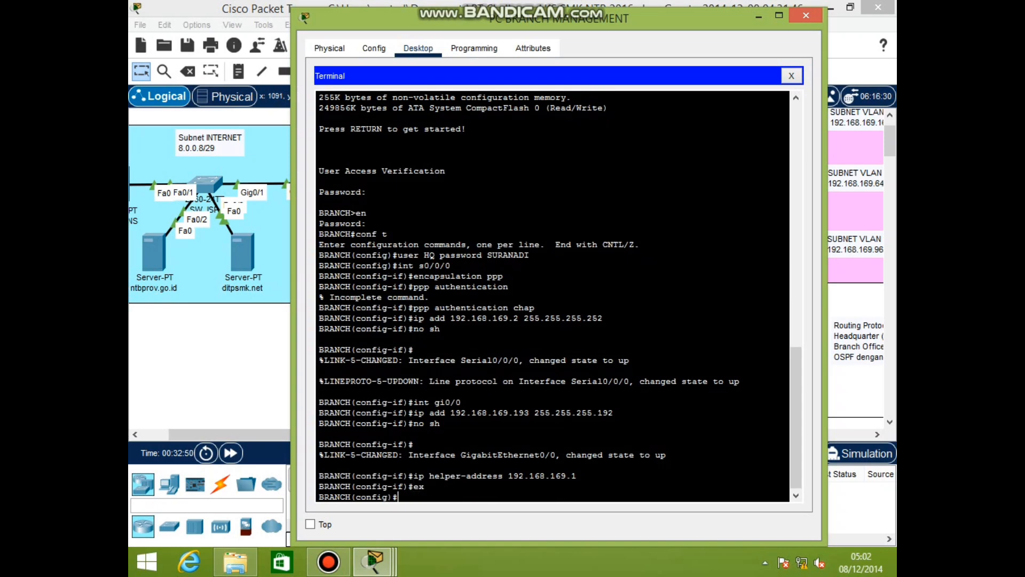
type("router ospf 46")
Advertise 192.168.169.0 0.0.0.255 in OSPF 46 area 0 and return to privileged mode
key("Return")
type("net 192.1")
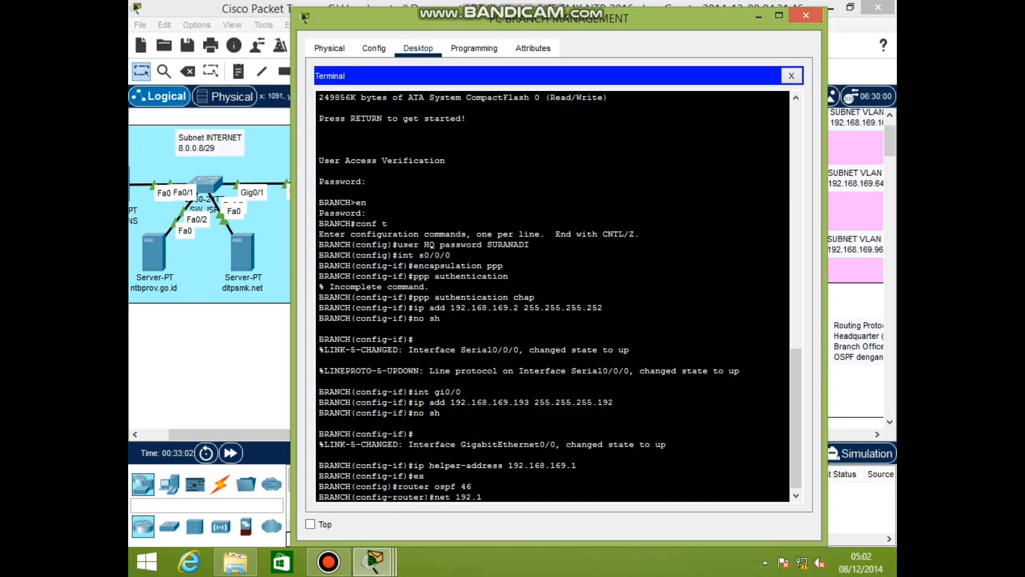
type("68.169.0 0.0.0.255 area 0")
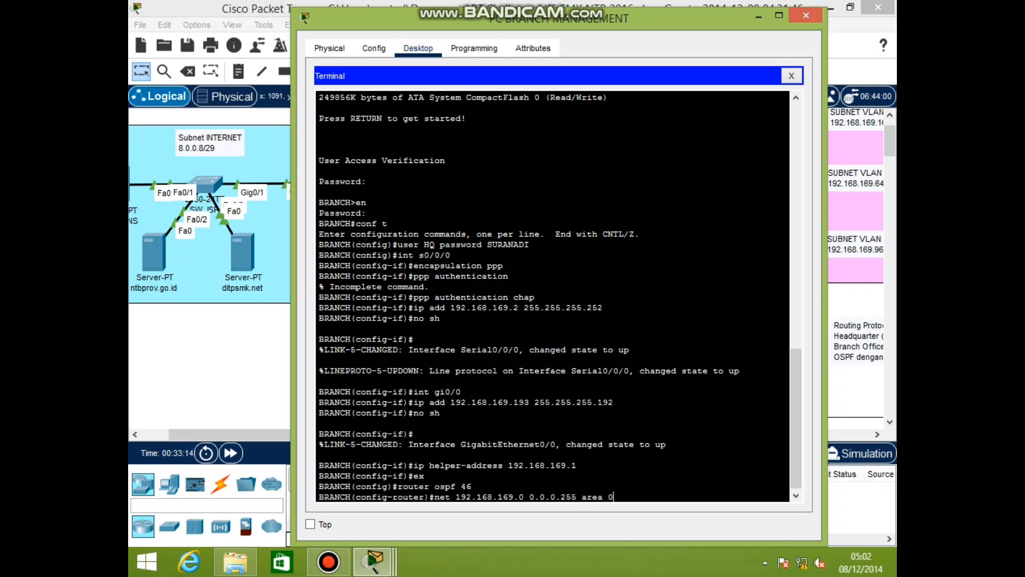
key("Return")
type("end")
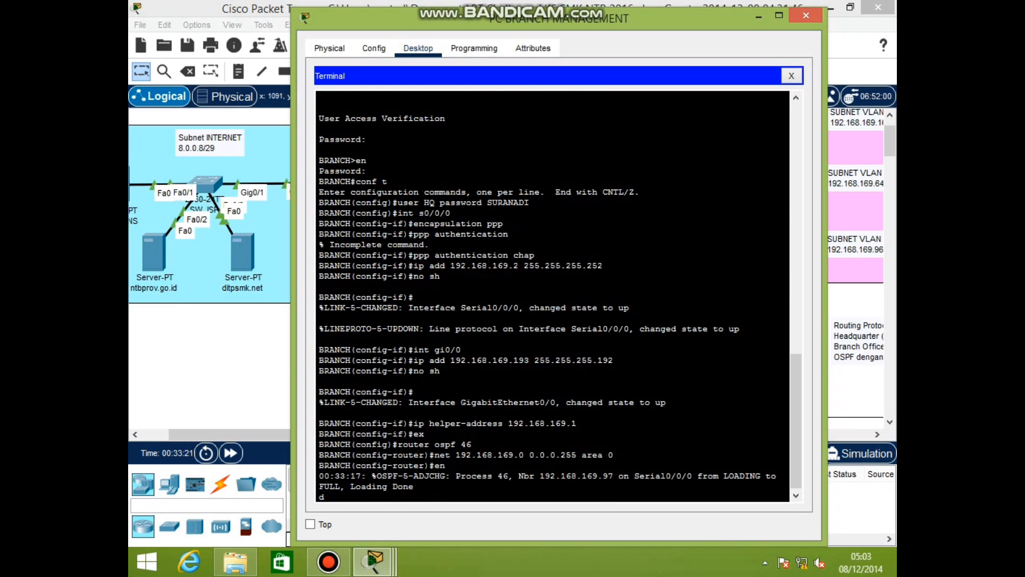
key("Tab")
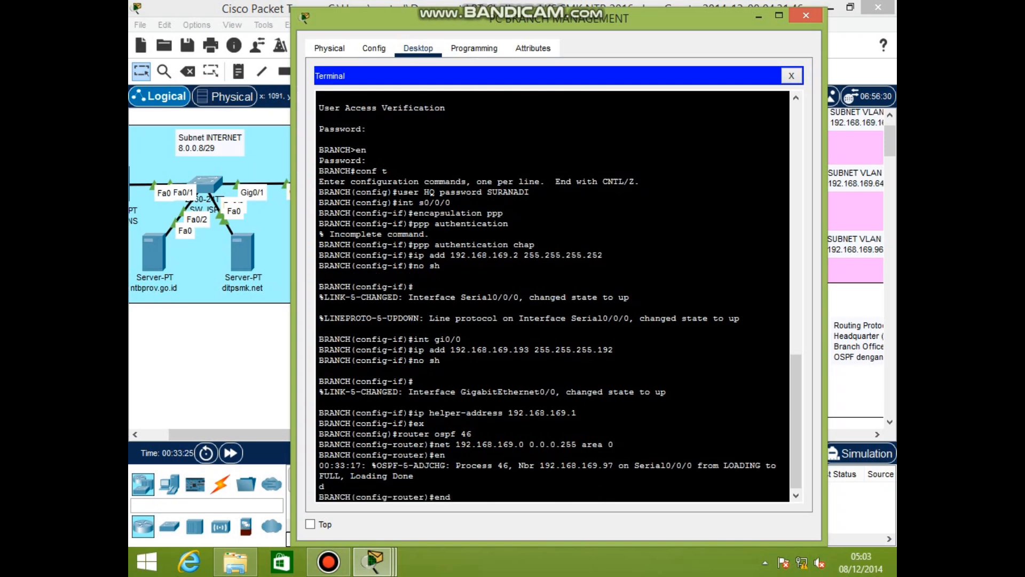
key("Return")
Check interface status and configuration with show ip int brief and show run
key("Return")
type("SHO")
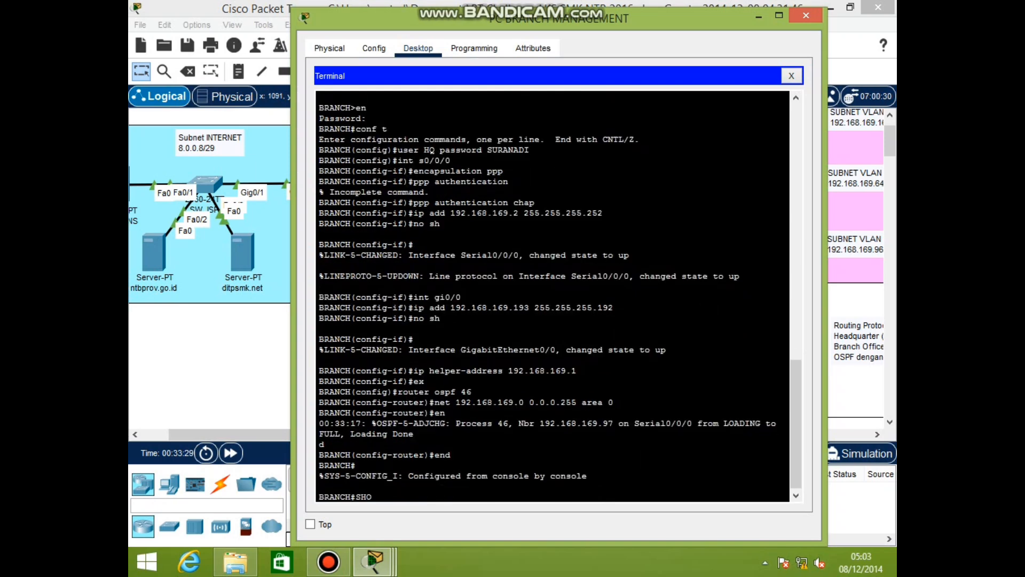
key("BackSpace")
key("BackSpace")
key("BackSpace")
type("show ip int brief")
key("Return")
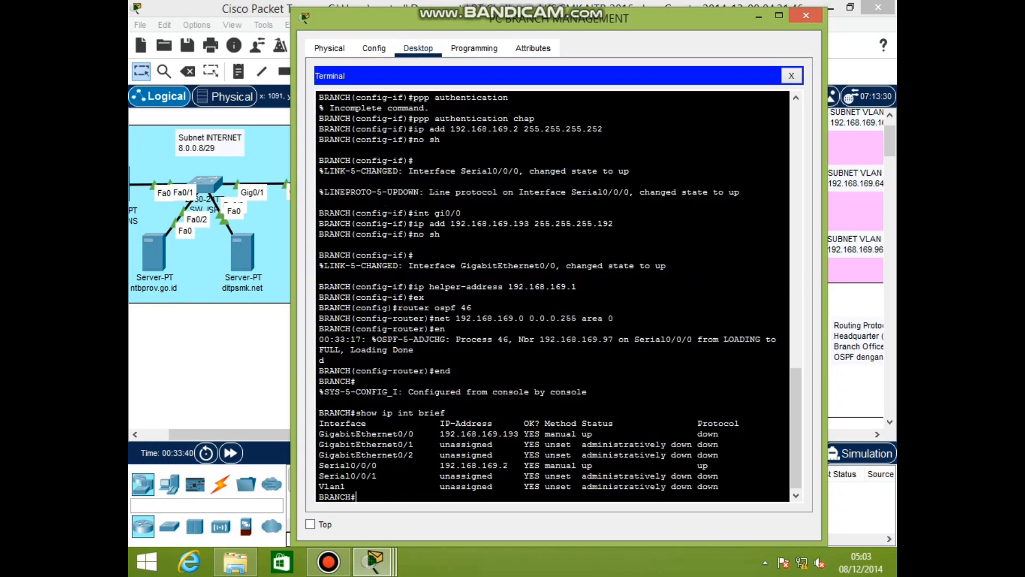
type("show run")
key("Return")
key("Return")
key("Return")
key("Return")
key("Return")
key("Return")
key("Return")
key("Return")
key("Return")
key("Return")
key("Return")
key("Return")
key("Return")
key("Return")
key("Return")
key("Return")
key("Return")
key("Return")
key("Return")
key("Return")
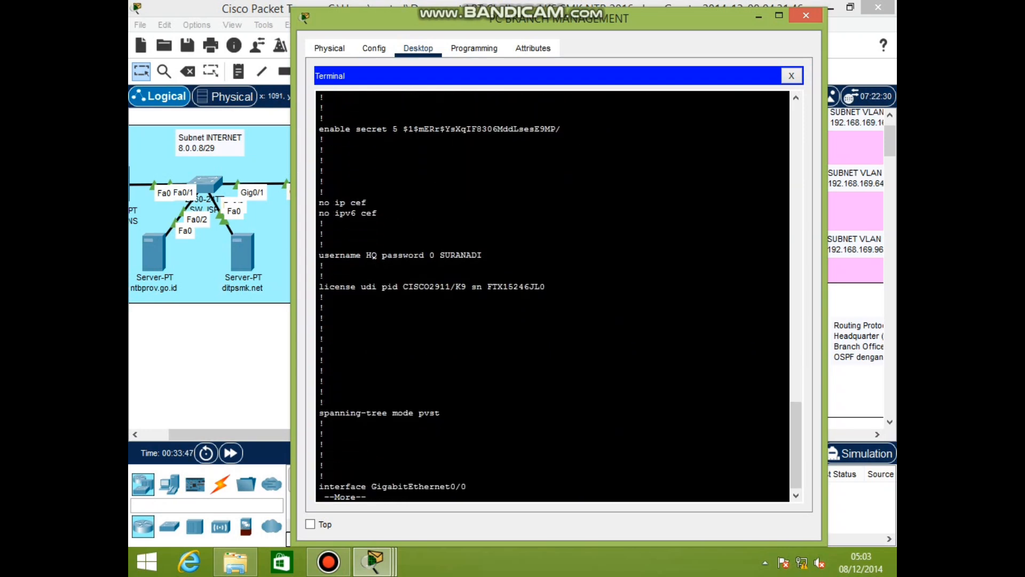
Leave the paged output, re-enter and exit configuration mode, and view the full running configuration
key("Return")
type("b")
key("Return")
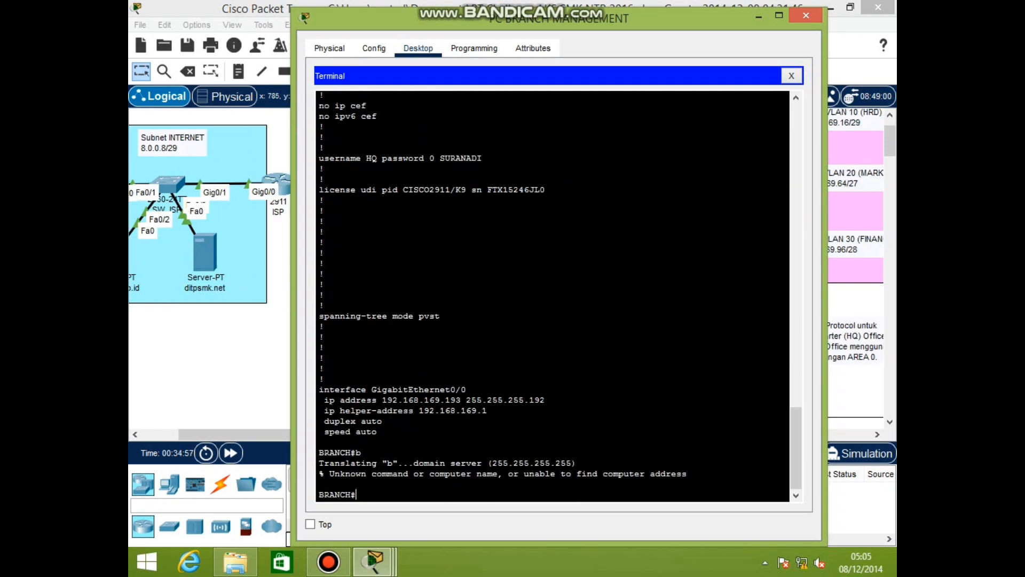
type("en")
key("Return")
type("conf t")
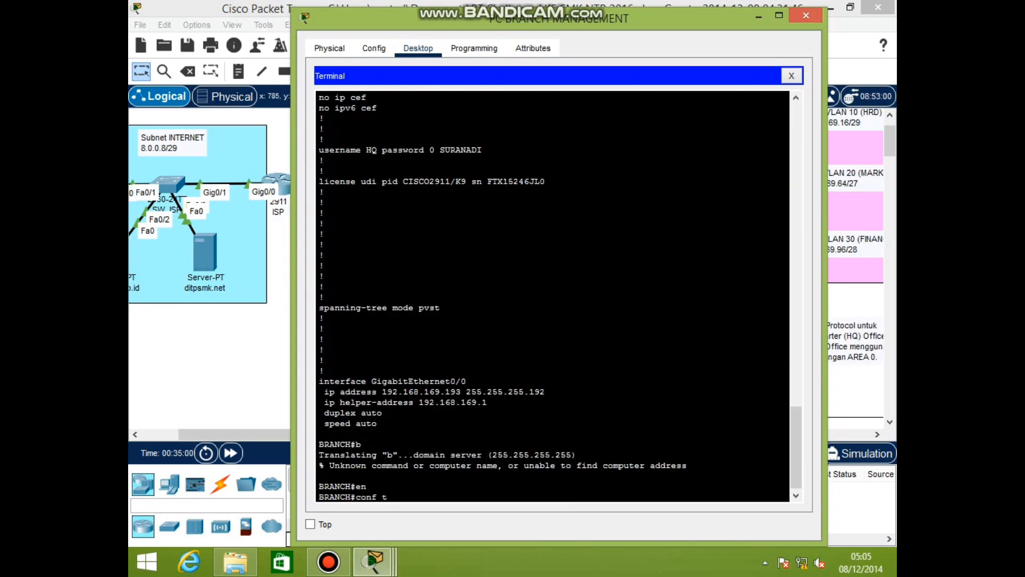
key("Return")
type("end")
key("Return")
key("Return")
type("show run")
key("Return")
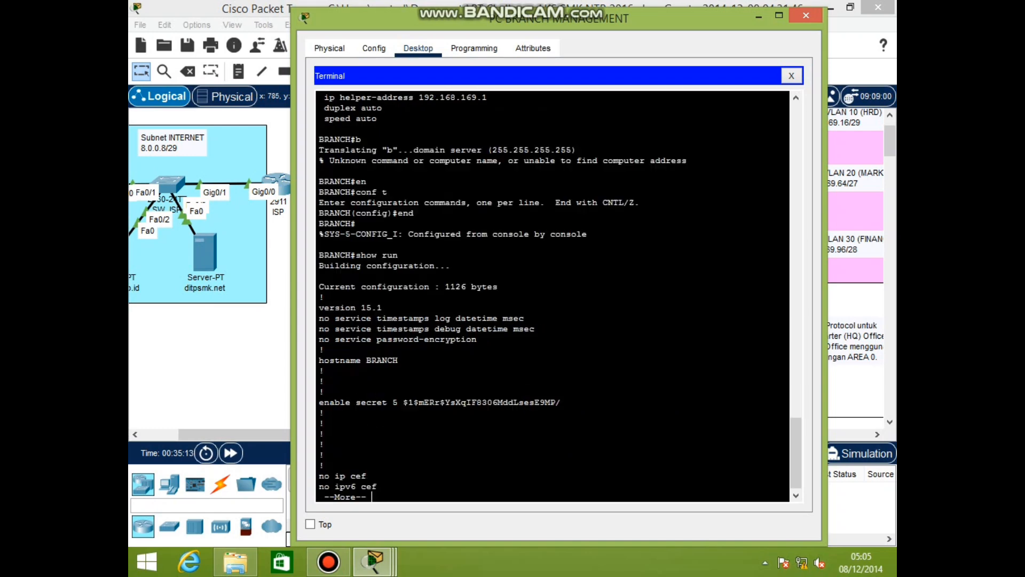
key("Return")
key("space")
key("space")
key("space")
key("space")
Verify OSPF with show ip protocols and show ip route
type("show ip protocols")
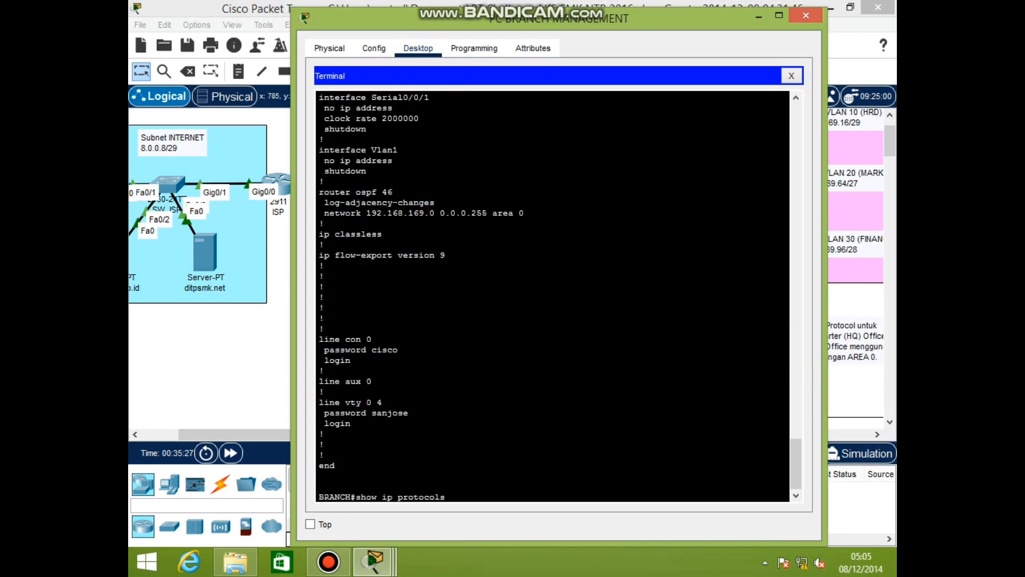
key("Return")
type("show ip route")
key("Return")
Save BRANCH's running configuration to startup with copy run start
type("copy run start")
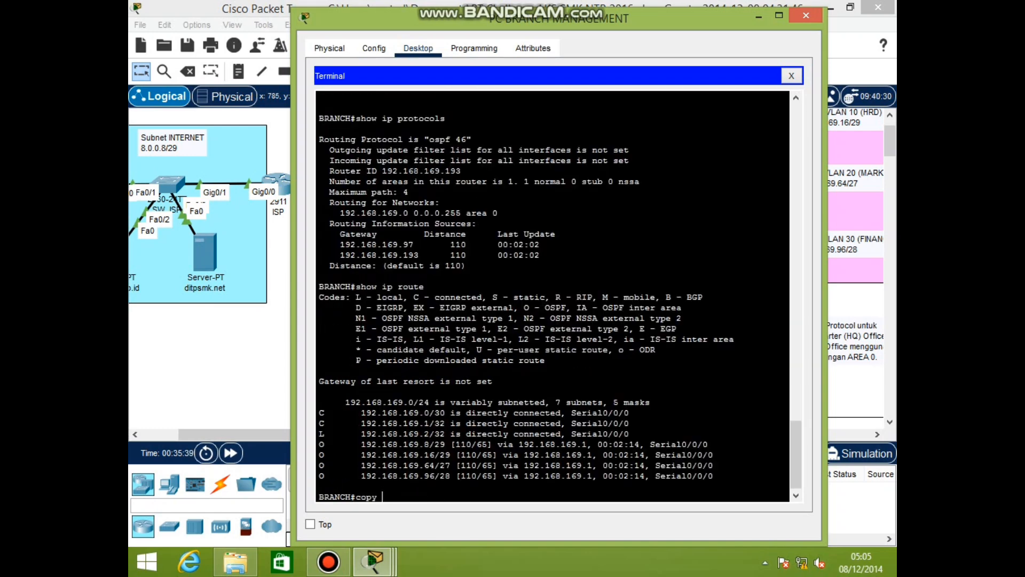
key("Return")
key("Return")
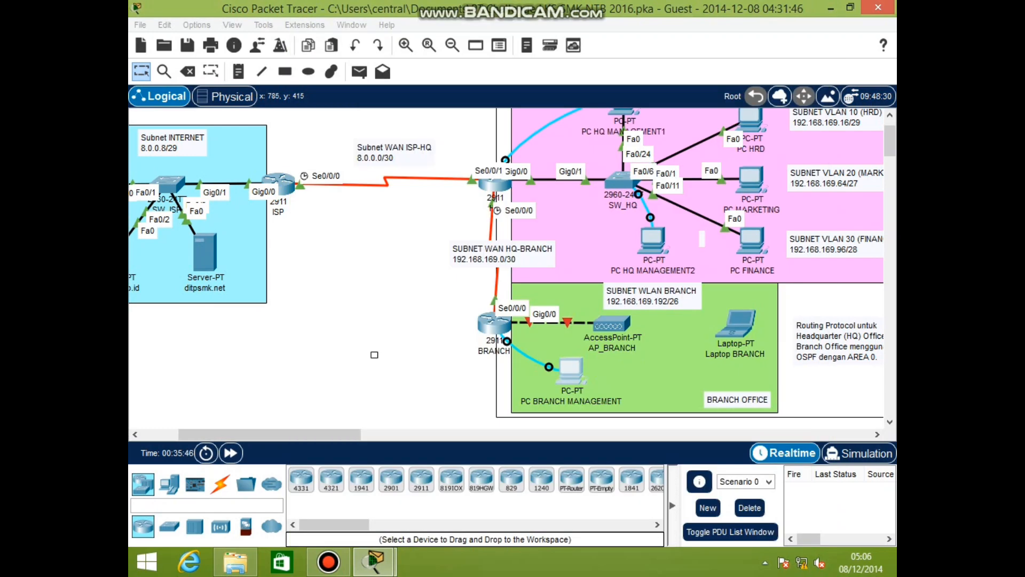
left_click(616, 322)
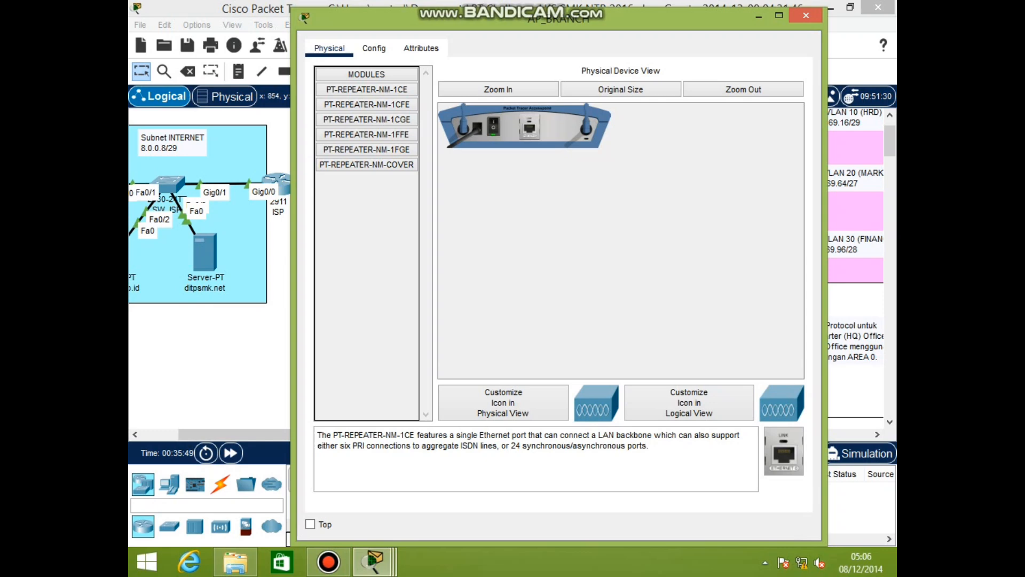
Turn on AP_BRANCH's Port 1 with SSID LKS-NTB and WPA2-PSK using the pre-shared key
left_click(373, 48)
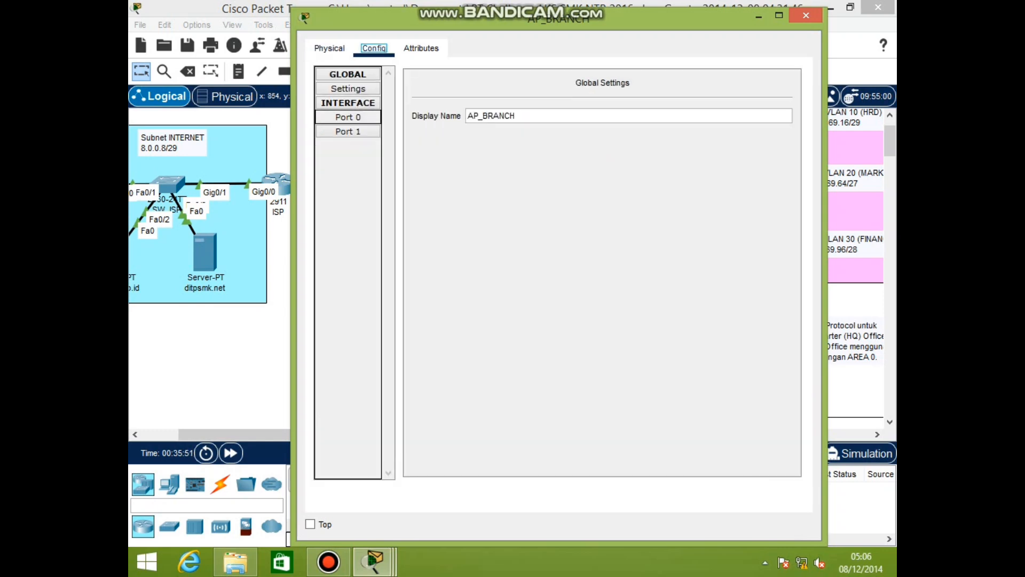
left_click(348, 132)
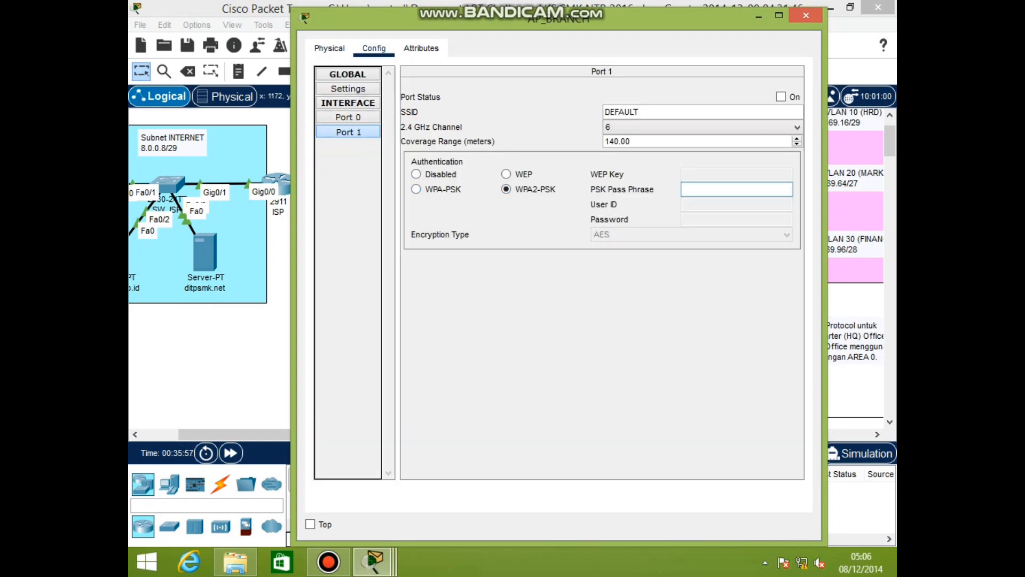
left_click(781, 97)
left_click(656, 112)
key("BackSpace")
key("BackSpace")
key("BackSpace")
key("BackSpace")
key("BackSpace")
key("BackSpace")
key("BackSpace")
type("LKS-NTB")
left_click(737, 189)
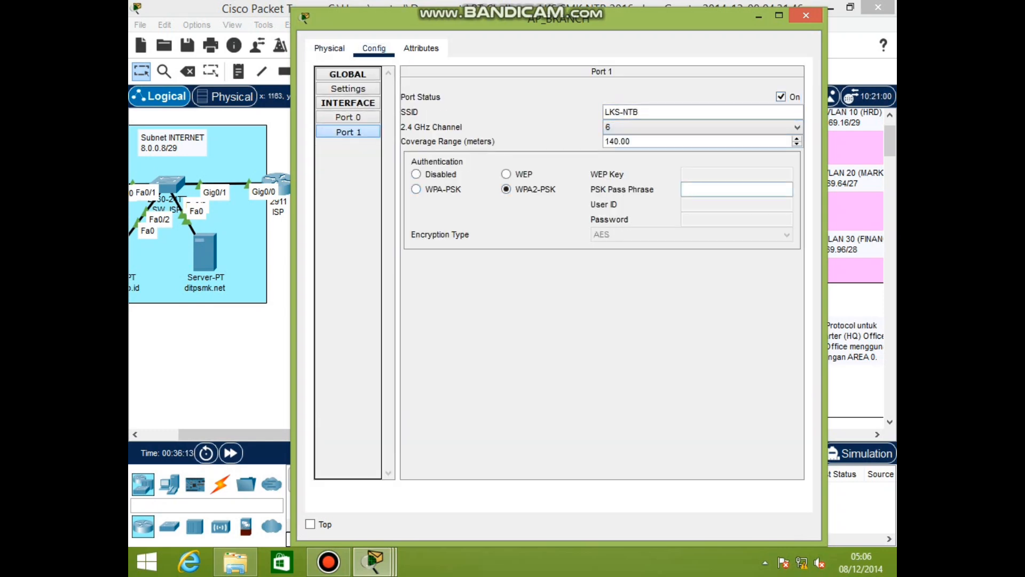
type("SENGGIGI")
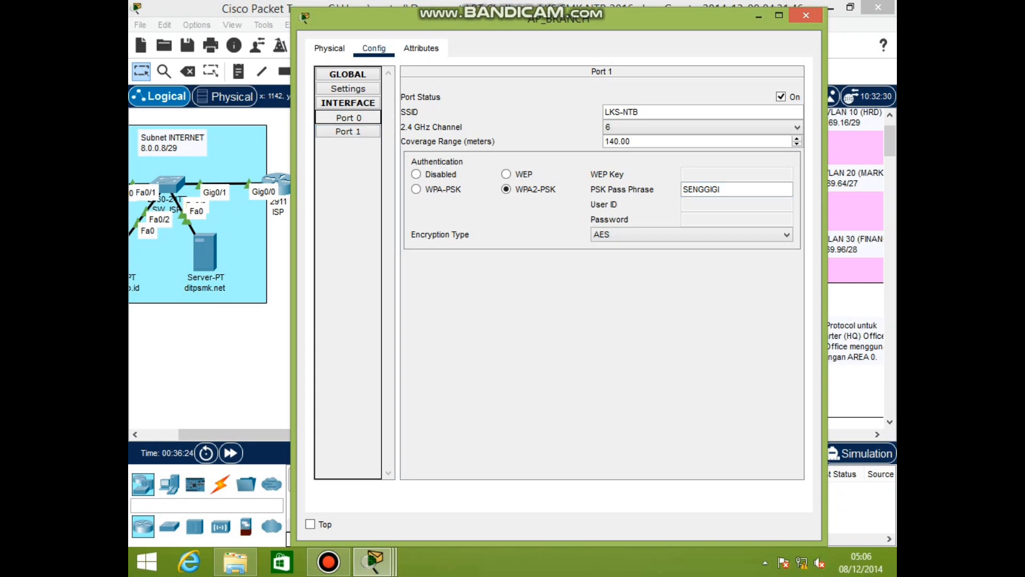
left_click(348, 117)
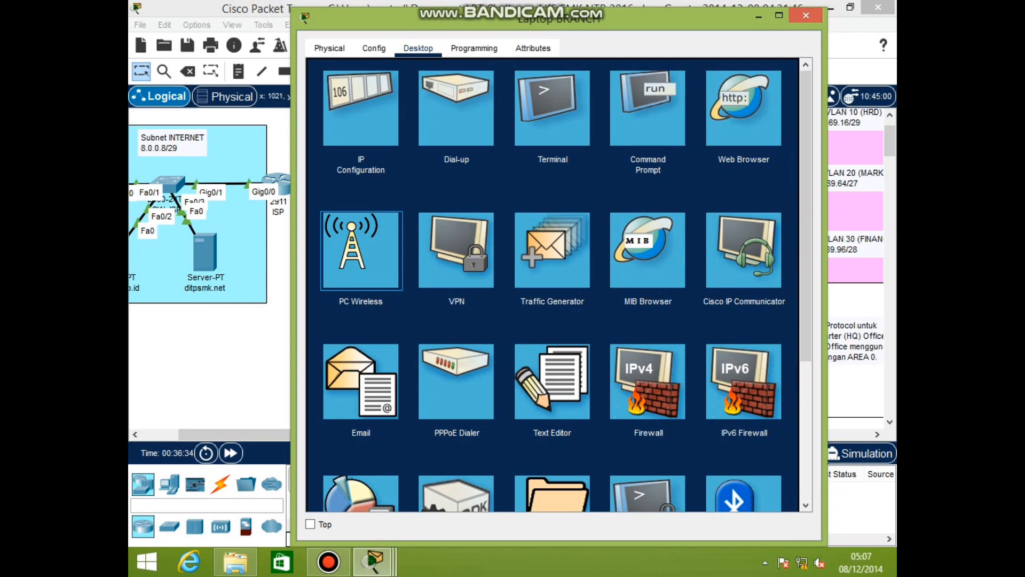
Join Laptop BRANCH to LKS-NTB with the WPA2 pre-shared key and view connection details
left_click(360, 251)
left_click(441, 209)
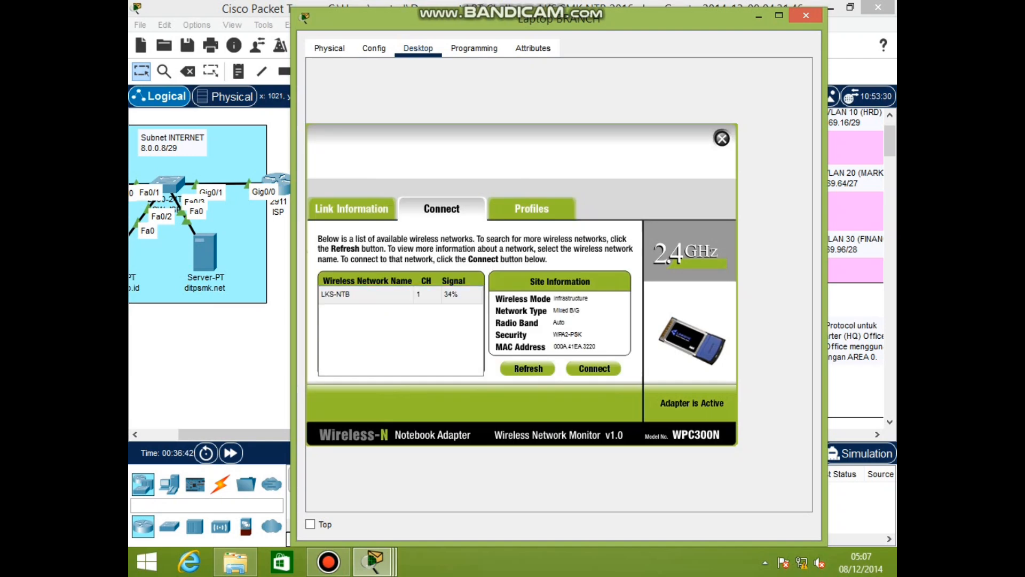
left_click(593, 368)
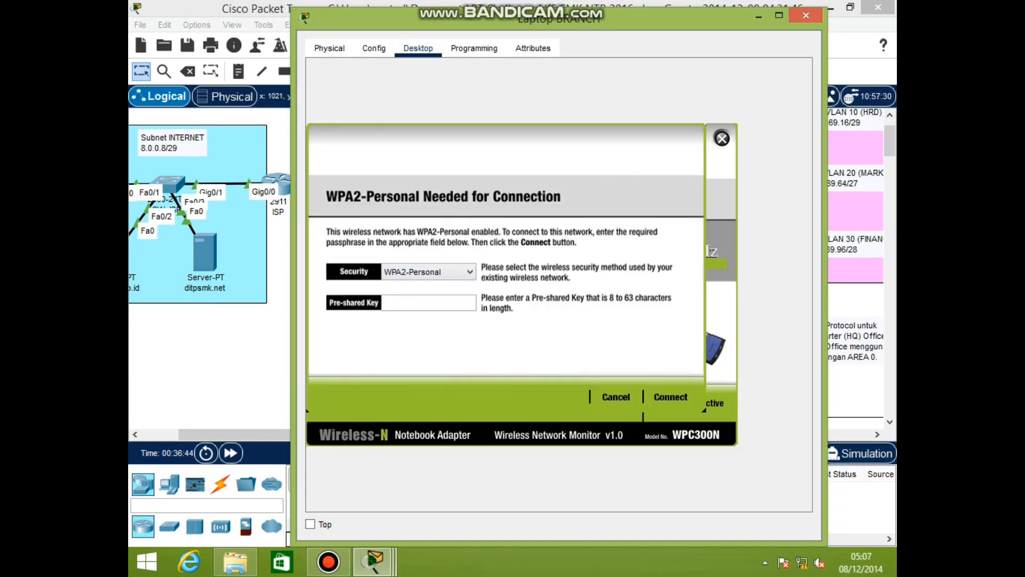
type("SE")
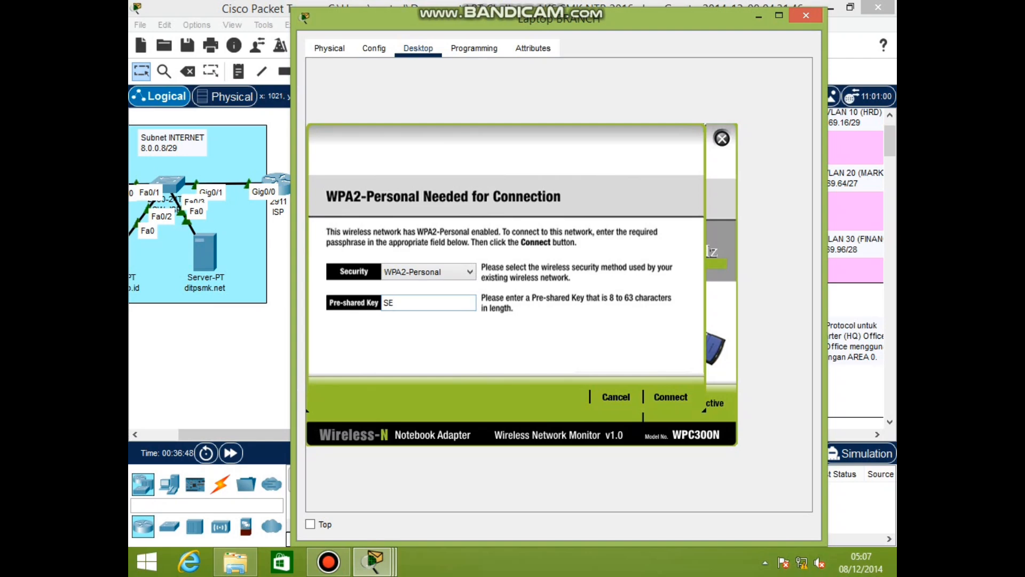
type("NGGIGI")
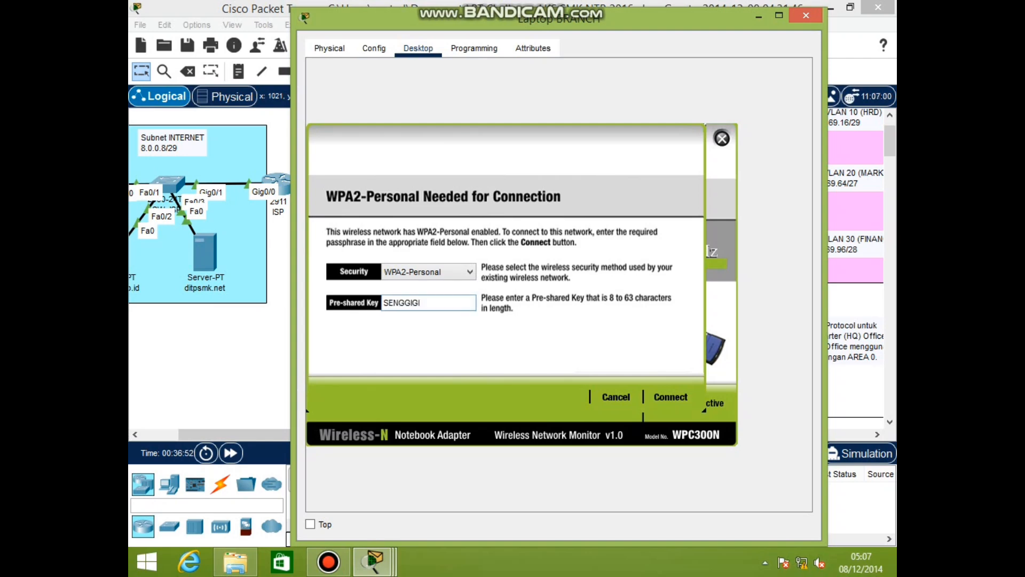
left_click(670, 397)
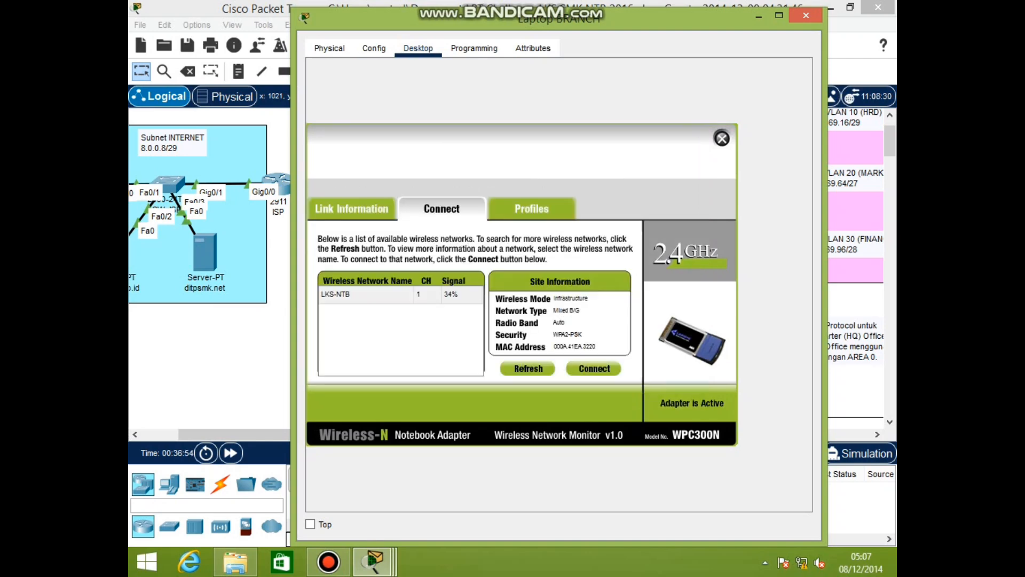
left_click(354, 237)
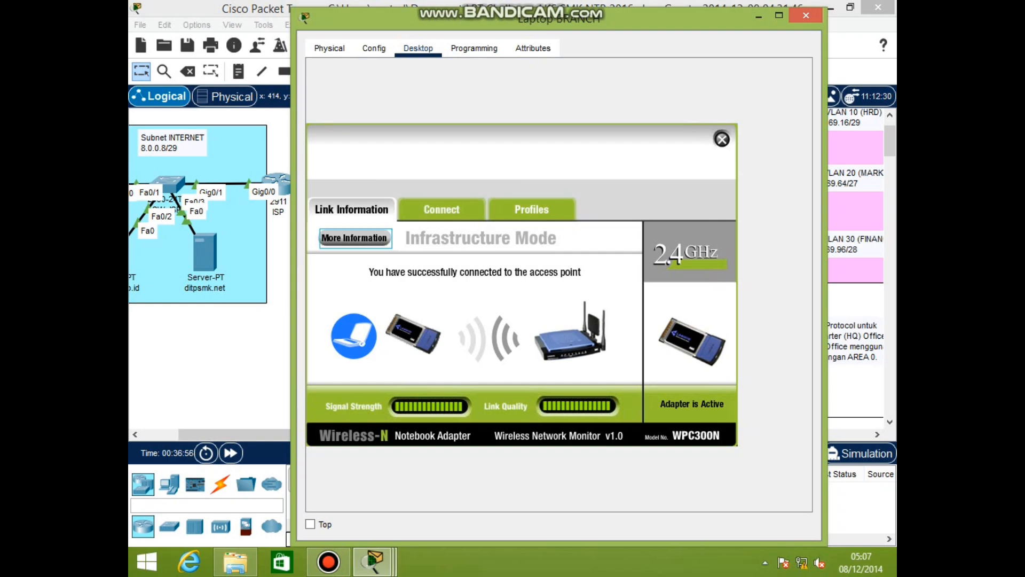
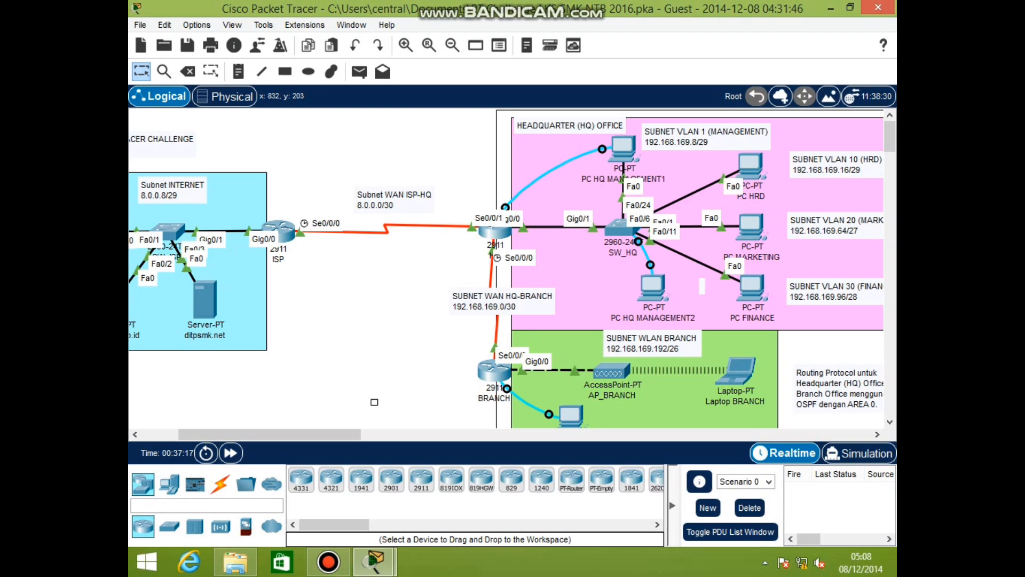
Open a console terminal from PC HQ MANAGEMENT1 to the HQ router with default settings and enter the password
mouse_move(623, 145)
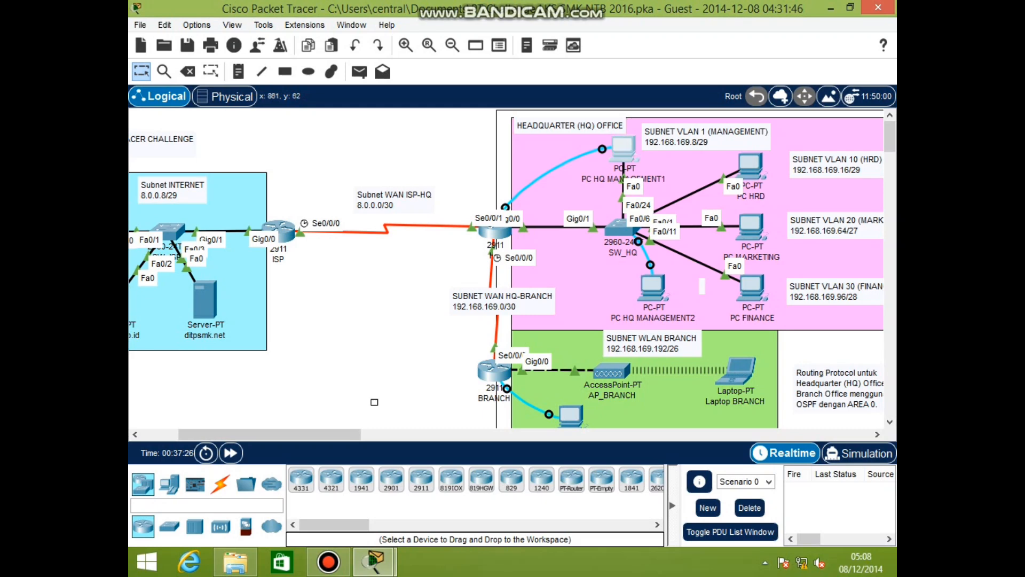
left_click(623, 146)
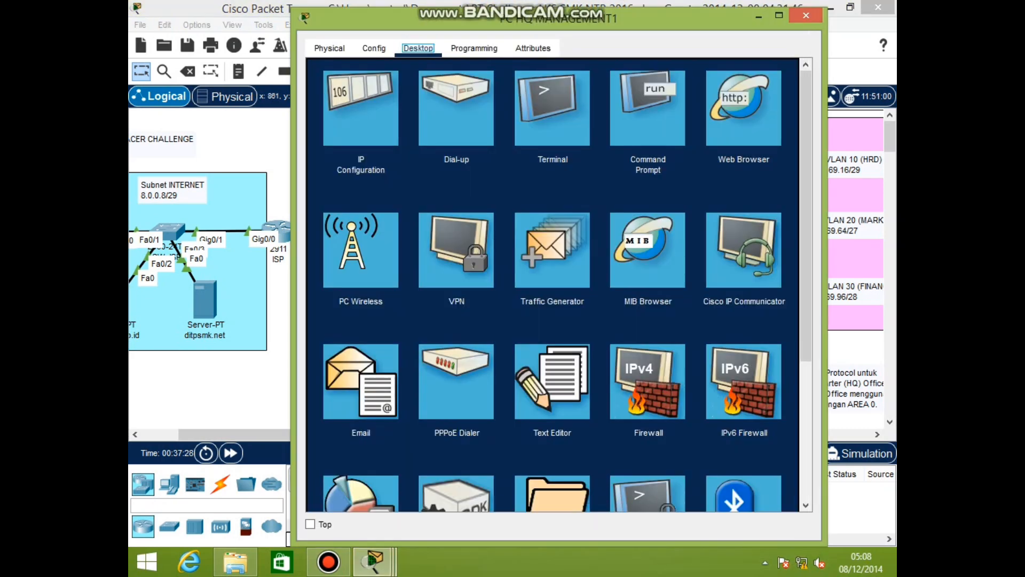
left_click(553, 109)
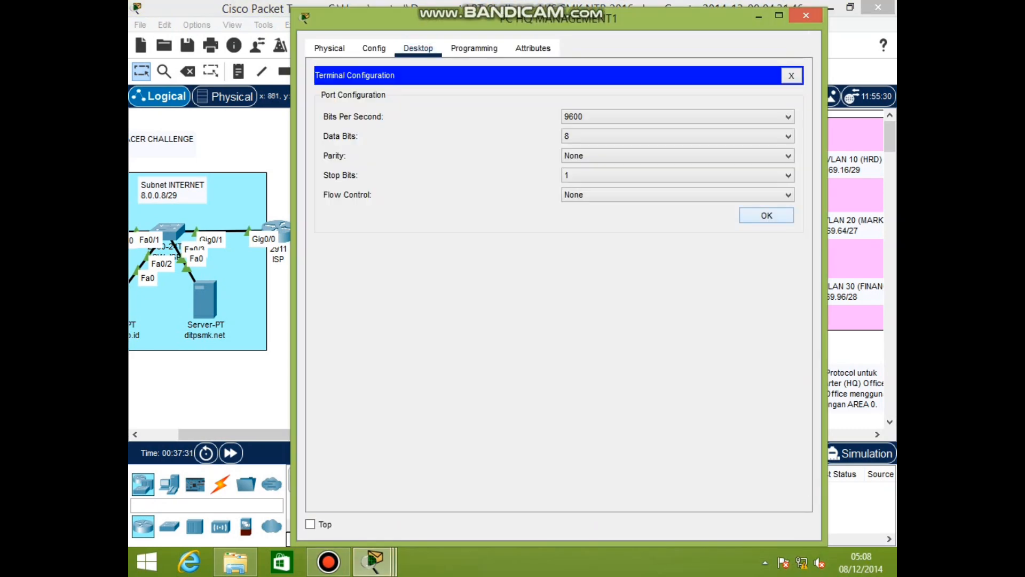
left_click(766, 215)
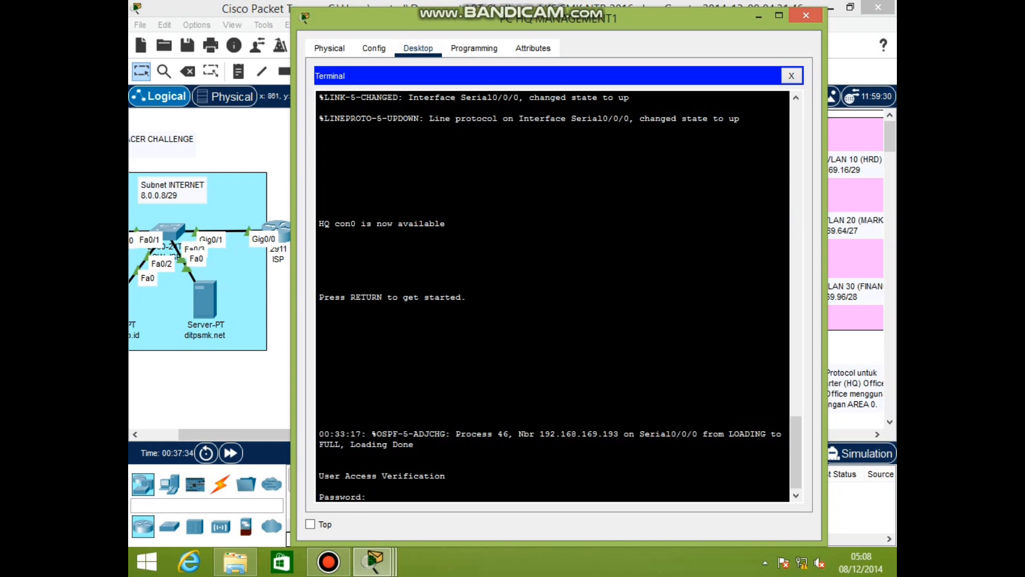
key("Return")
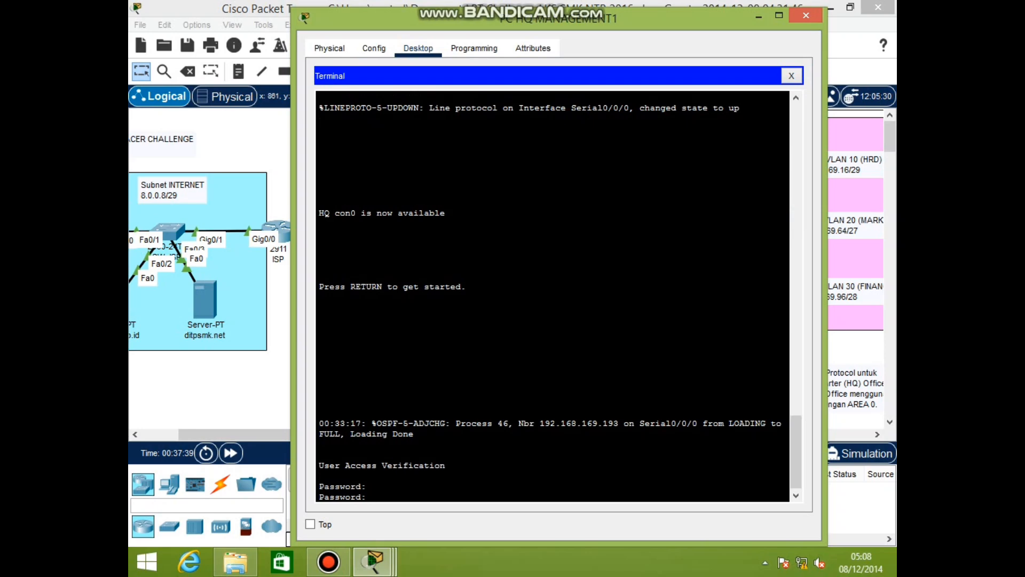
Log in to HQ, enable privileged mode with its password, and enter global configuration mode
key("Return")
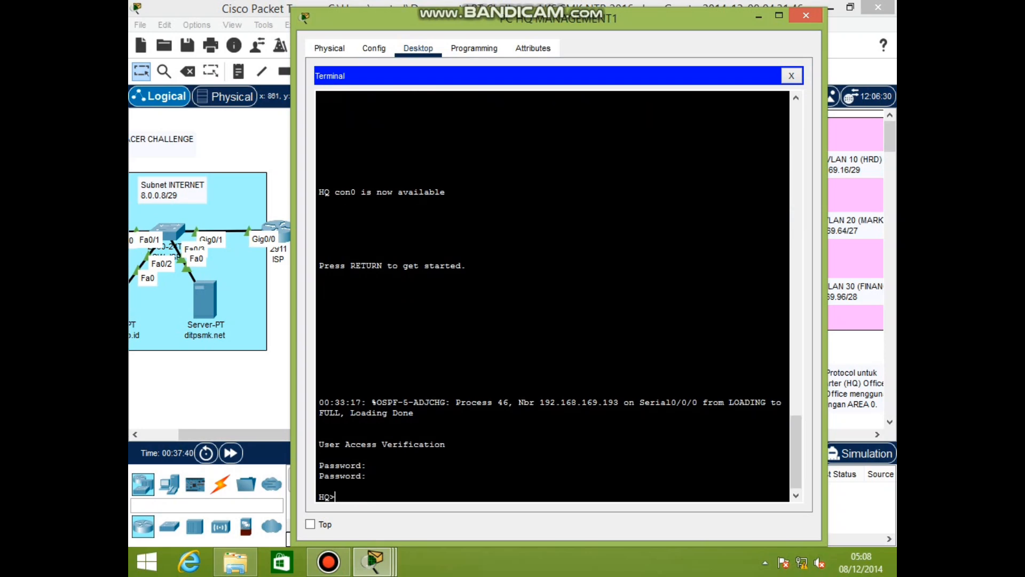
type("en")
key("Return")
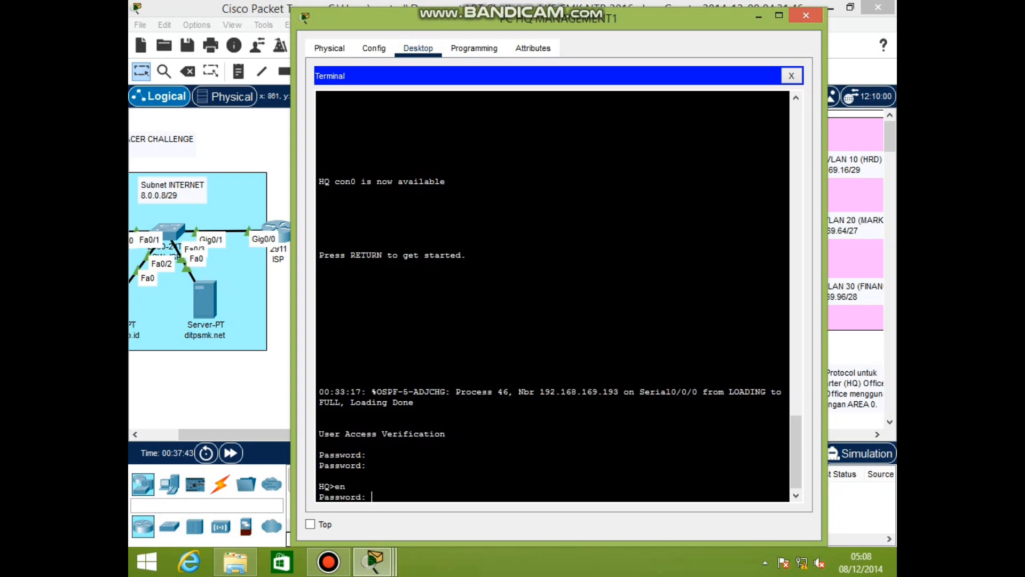
key("Return")
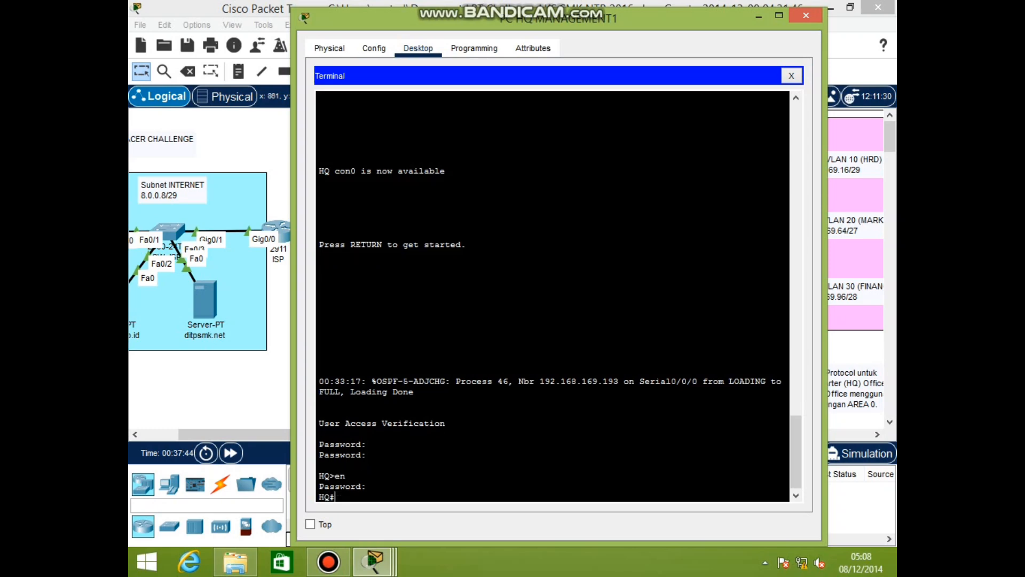
type("conf t")
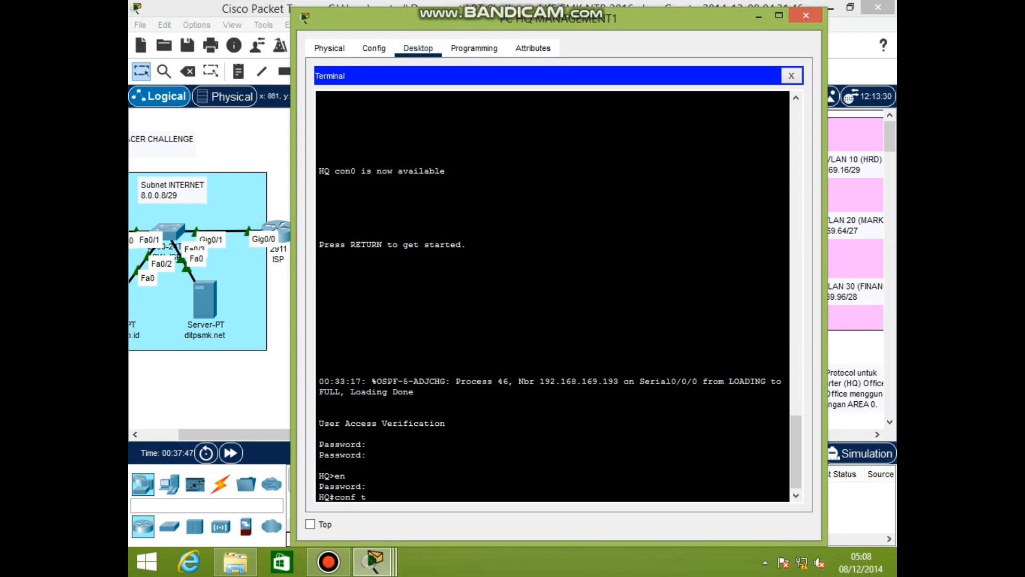
key("Return")
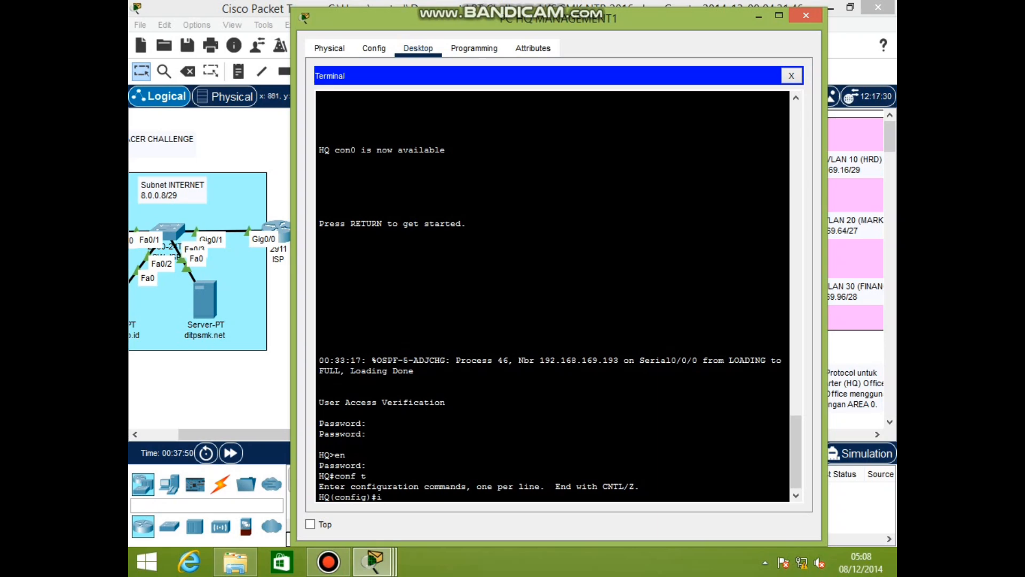
Add the default route 0.0.0.0 0.0.0.0 via next hop 8.0.0.1
type("ip")
type(" rou")
type("te ")
type("0.")
type("0.0")
type(".0 0.0")
type(" 0.0")
type(".0.0 8.0.0.1")
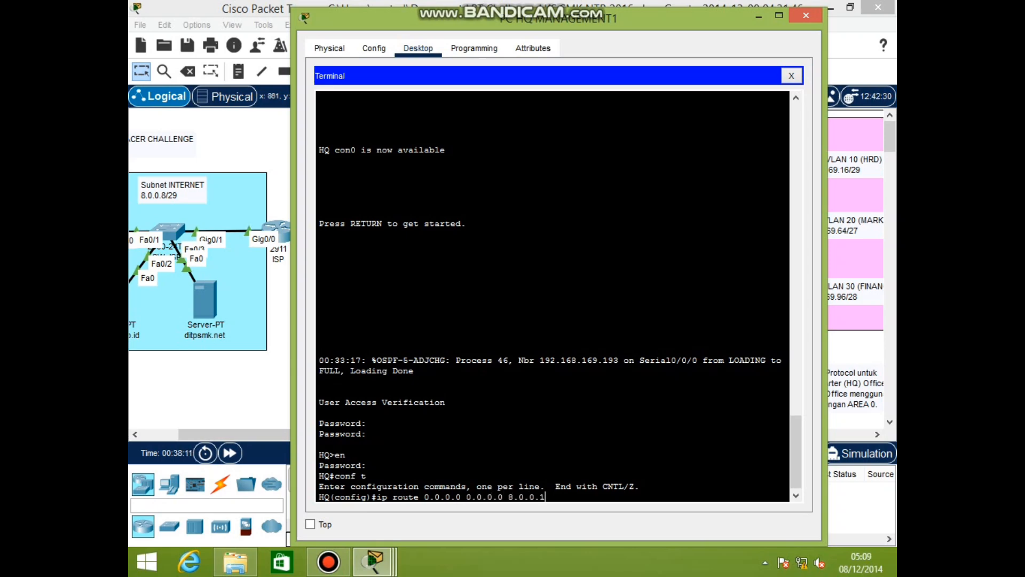
key("Return")
Make OSPF process 46 advertise the default route with default-information originate
type("router ospf 46")
key("Return")
type("defa")
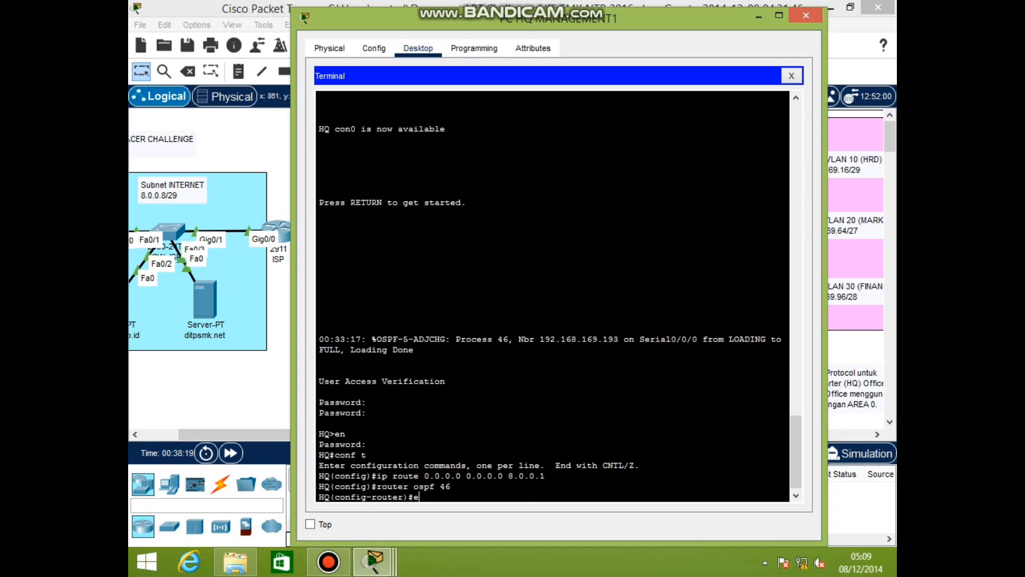
type("ult-information ")
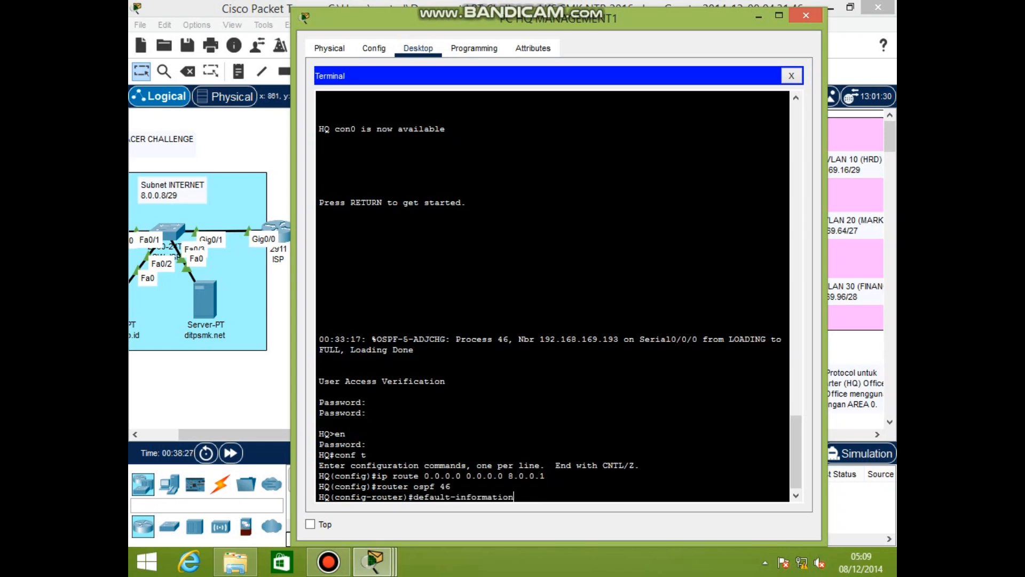
type("originate")
key("Return")
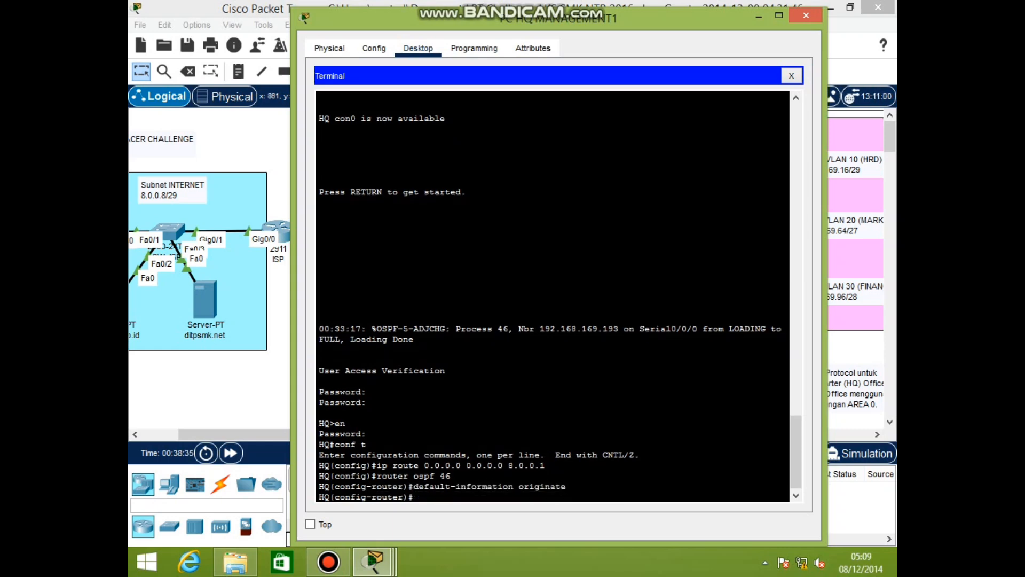
type("ex")
key("Return")
type("ip access")
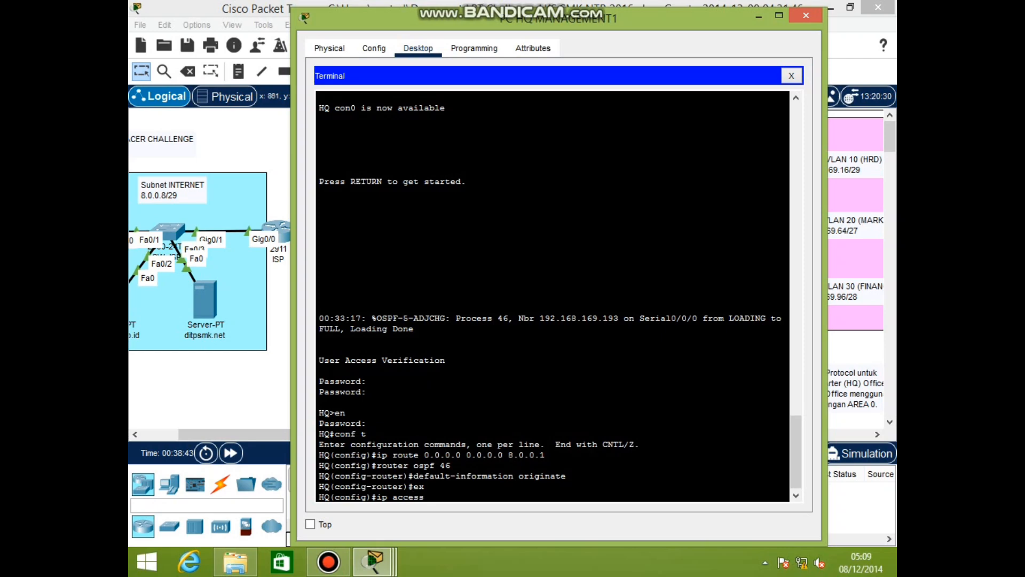
type("-list standar INTERNET")
Create standard ACL INTERNET permitting 192.168.169.8 with wildcard 0.0.0.7
key("Return")
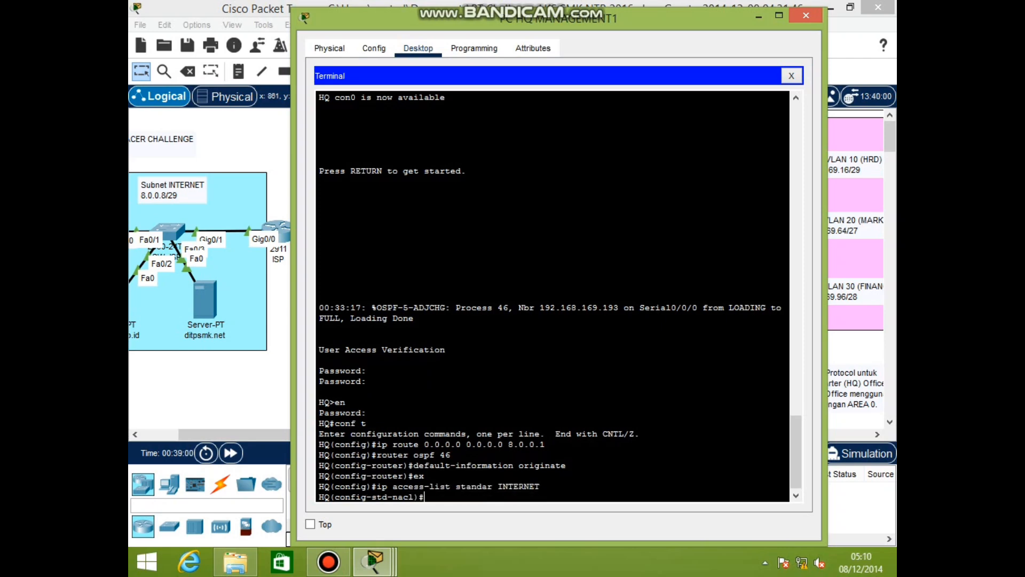
type("permit 192.168.169.8 8.")
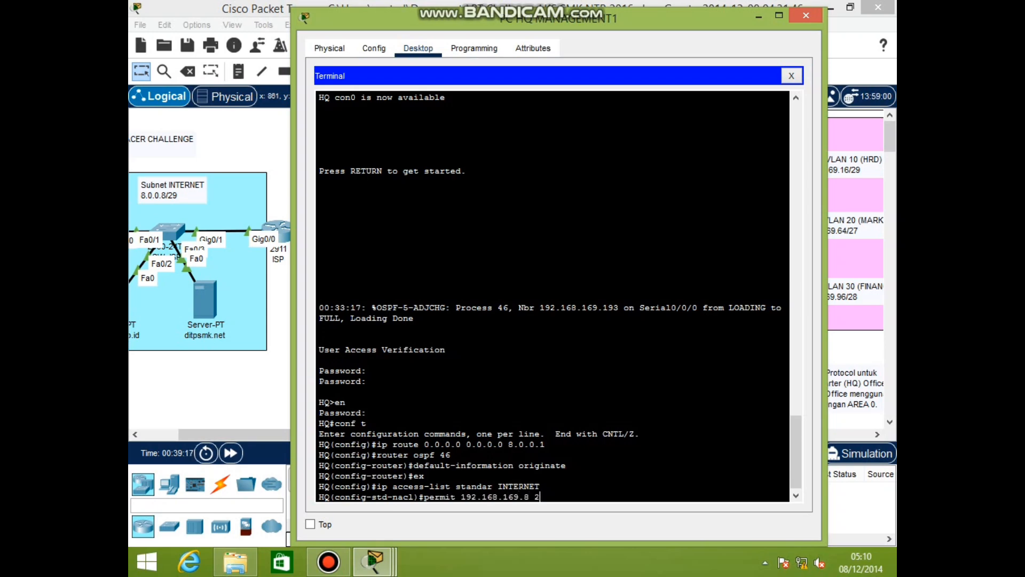
key("BackSpace")
key("BackSpace")
key("BackSpace")
type("0.0.0.7")
key("Return")
Permit 192.168.169.64 0.0.0.31 and 192.168.169.192 0.0.0.63 in INTERNET, then exit the ACL
type("permit 192.168")
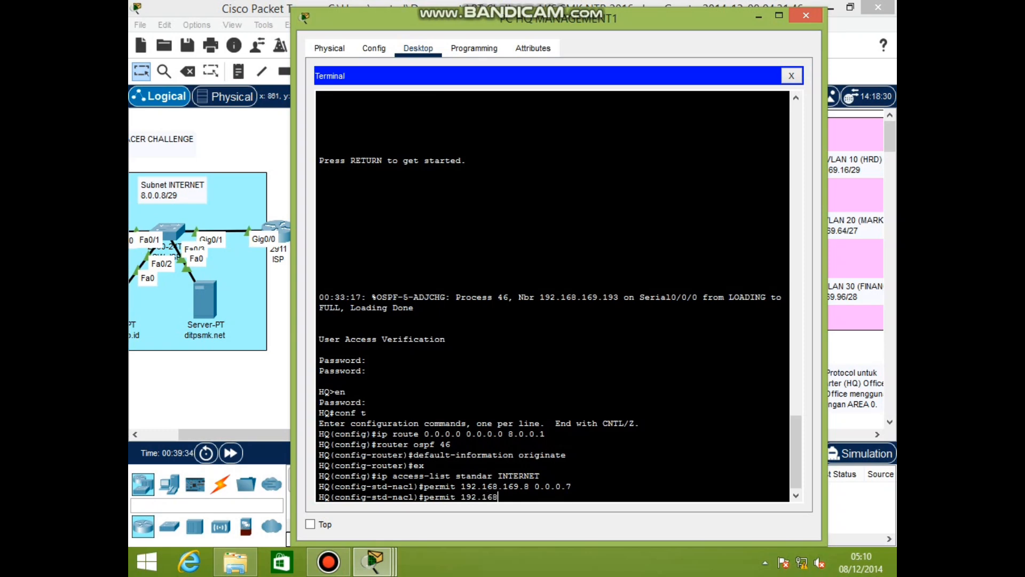
type(".169.64 0.0.0.31")
key("Return")
type("permit 192.168")
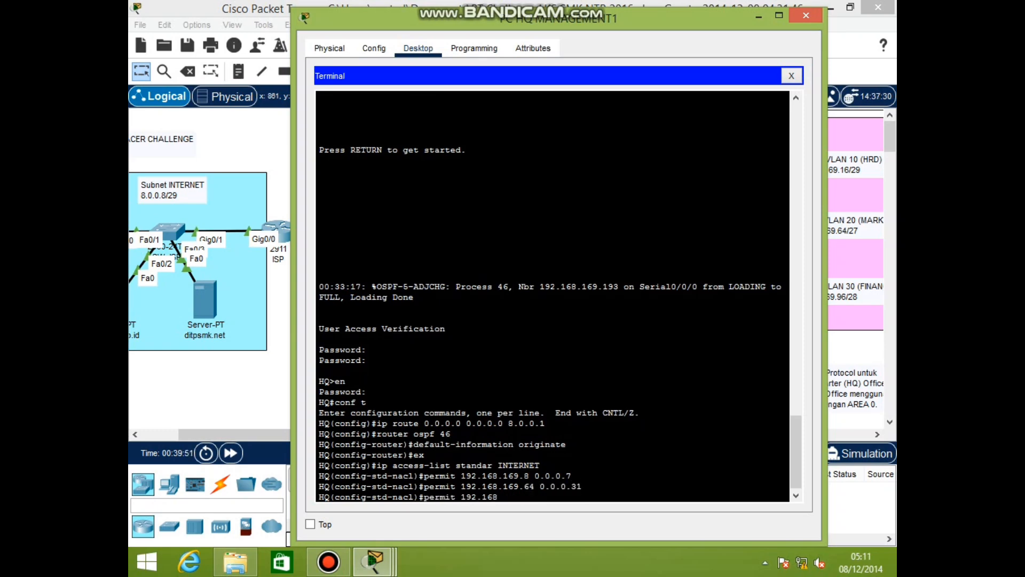
type(".169.192 0.0.0.63")
key("Return")
type("p")
key("BackSpace")
type("ex")
key("Return")
type("int")
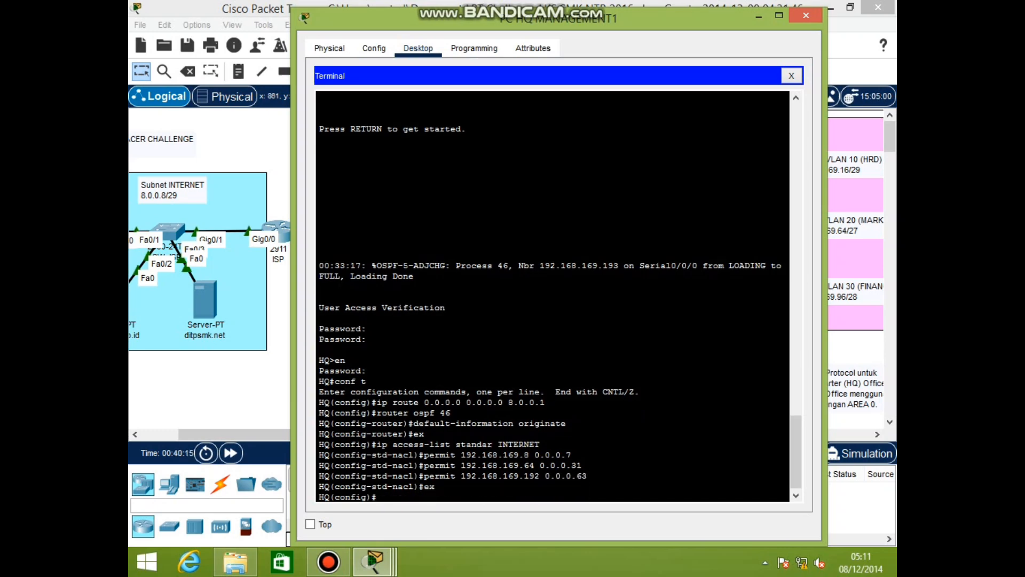
type(" s0/0/")
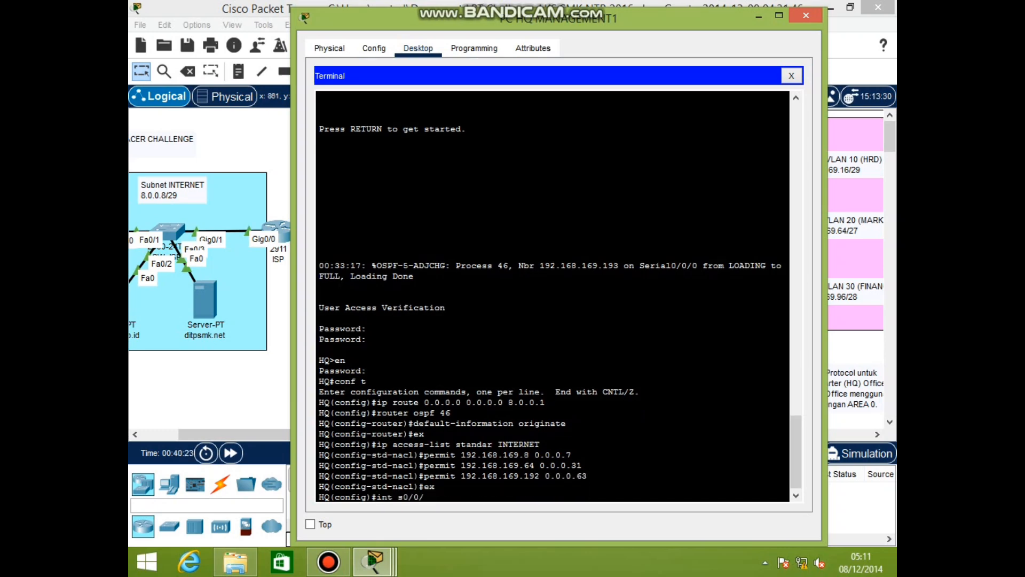
type("0")
Set Serial0/0/1 as the NAT outside interface
key("BackSpace")
type("1")
key("Return")
type("ip nat")
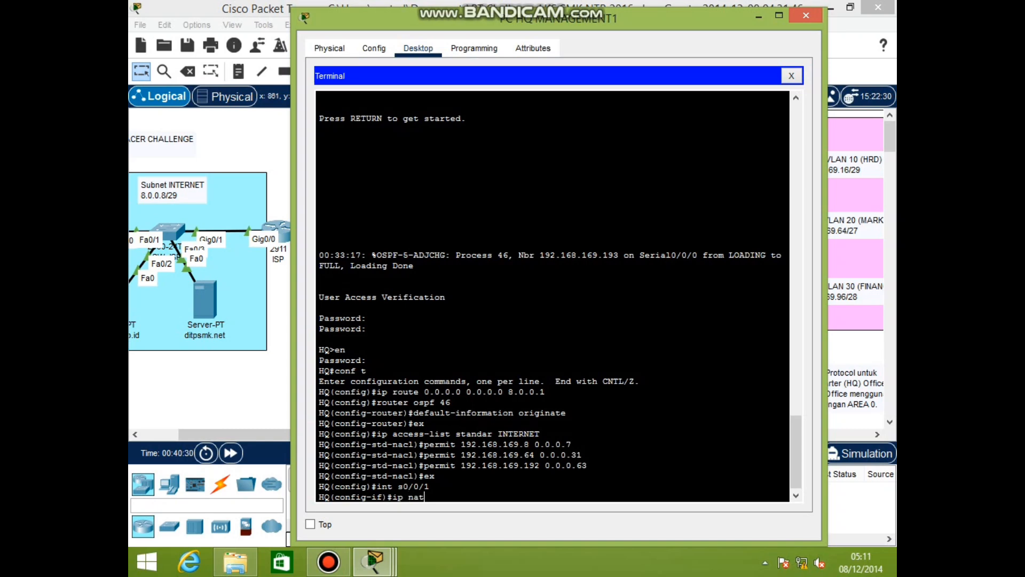
type(" outside")
key("Return")
Make Serial0/0/0 a NAT inside interface, correcting the misspelled 'ip nat enside' command
type("int s0/0.")
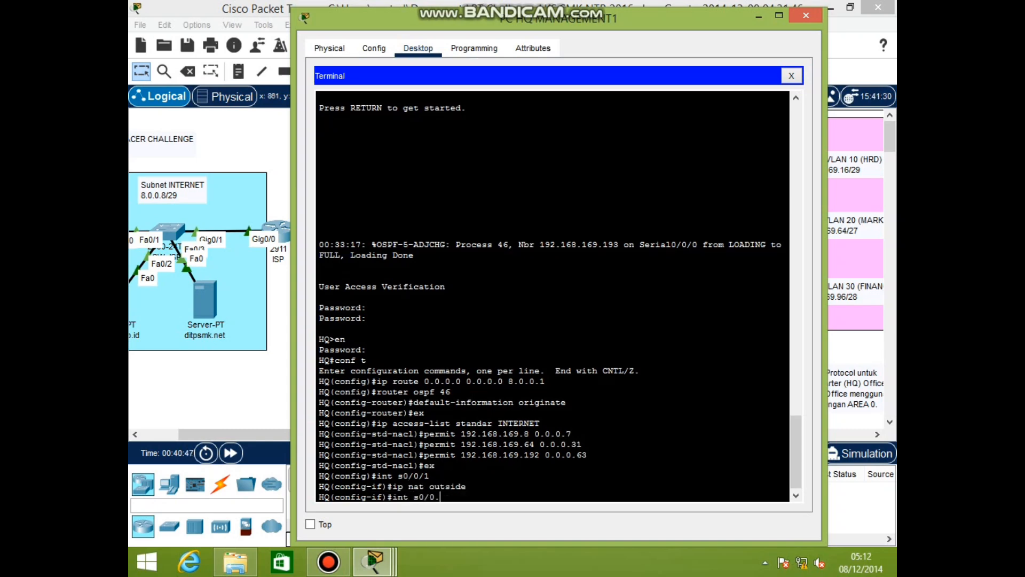
key("BackSpace")
type("/0/")
key("Return")
type("ip nat")
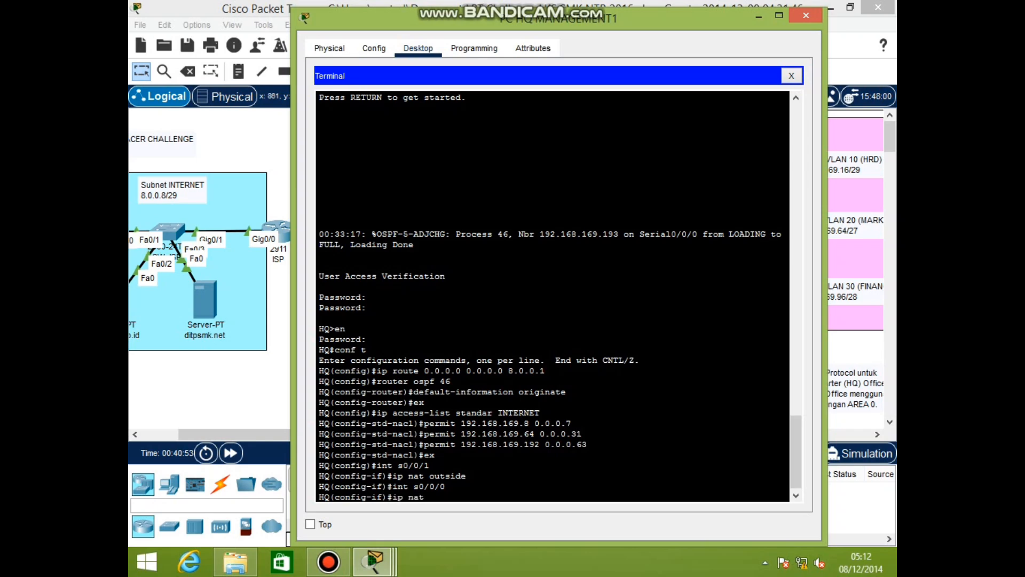
type(" enside")
key("Return")
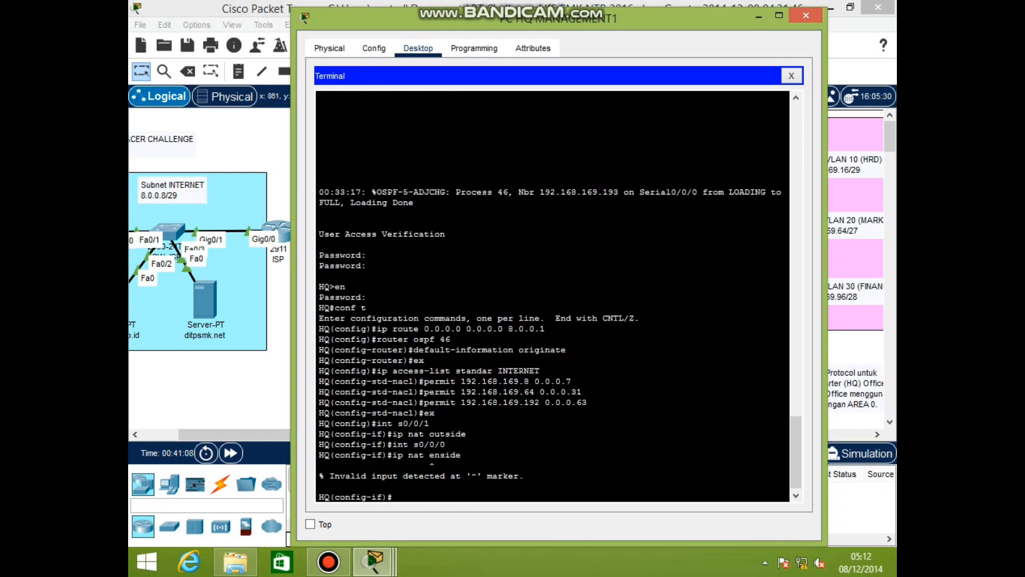
key("BackSpace")
double_click(324, 473)
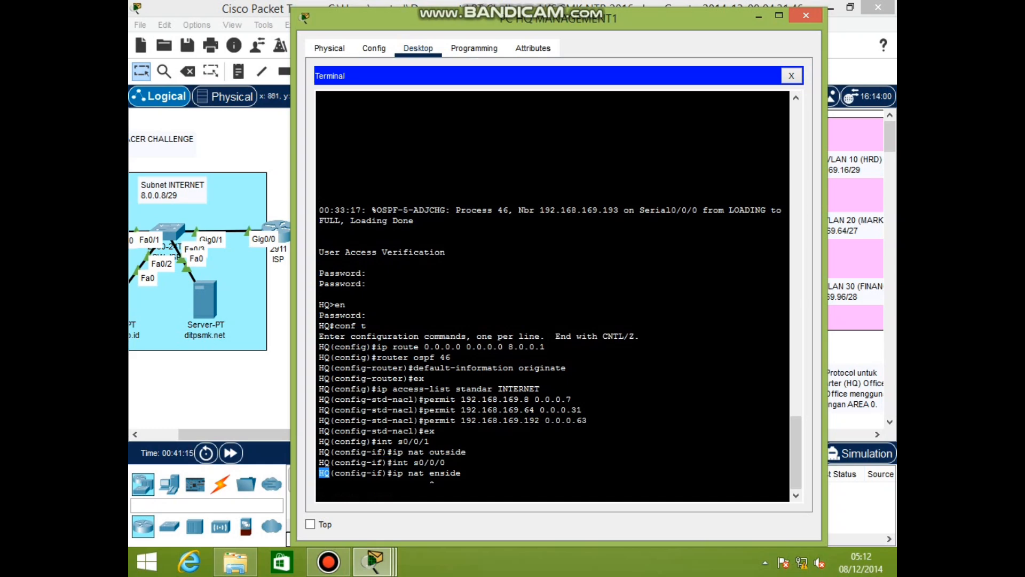
left_click_drag(319, 473, 325, 495)
key("BackSpace")
key("Return")
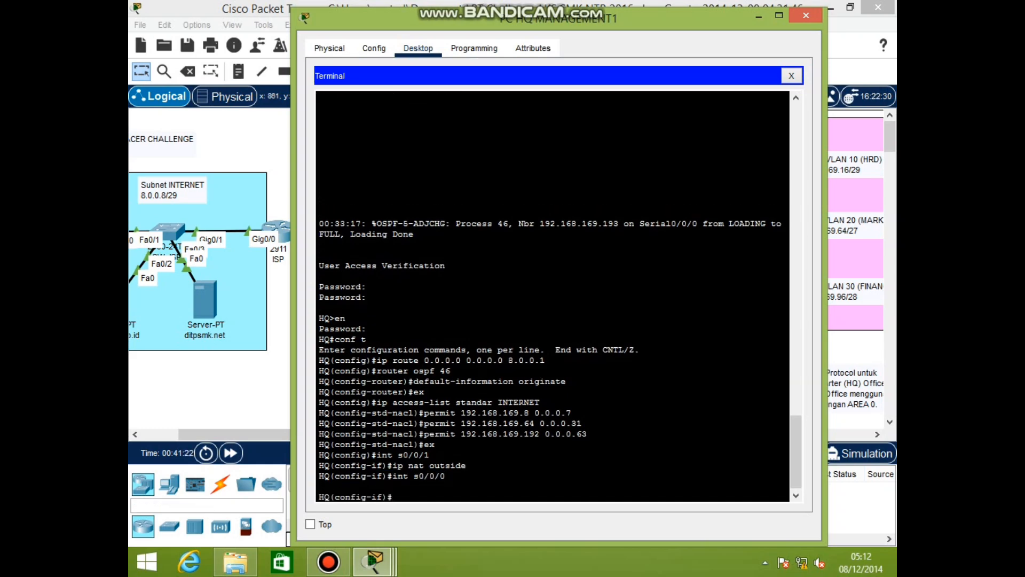
type("ip nat inside")
key("Return")
Set subinterfaces Gi0/0.1 and Gi0/0.20 as NAT inside
type("int gi0/0.1")
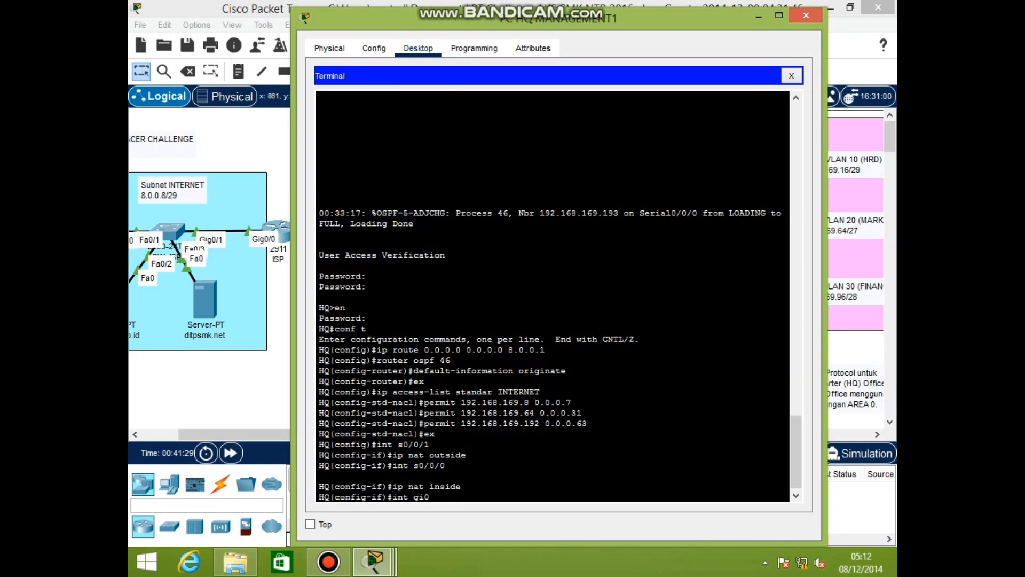
key("Return")
type("ip nat inside")
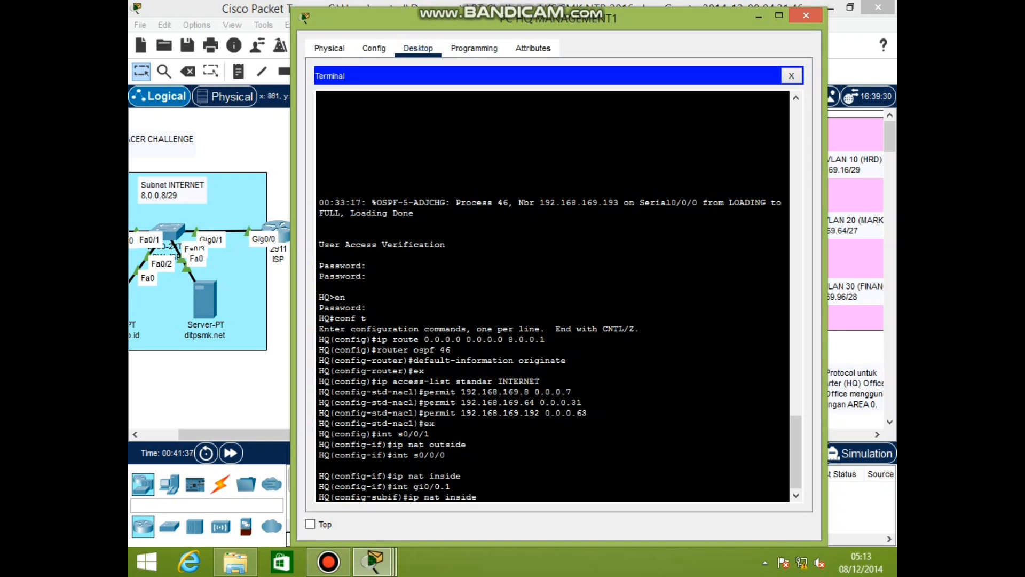
key("Return")
type("int gi0/0.")
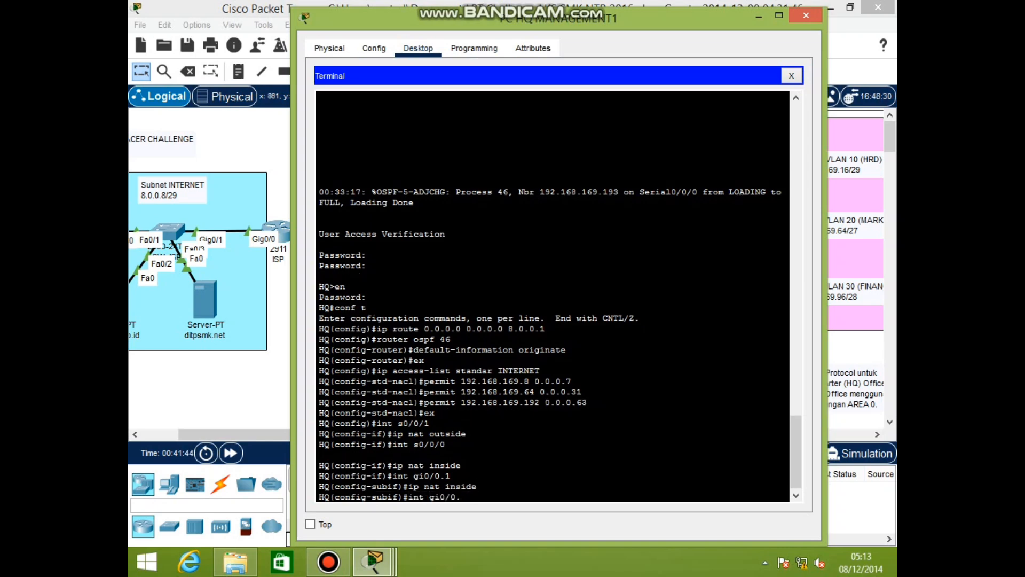
type("20")
key("Return")
type("ip nat inside")
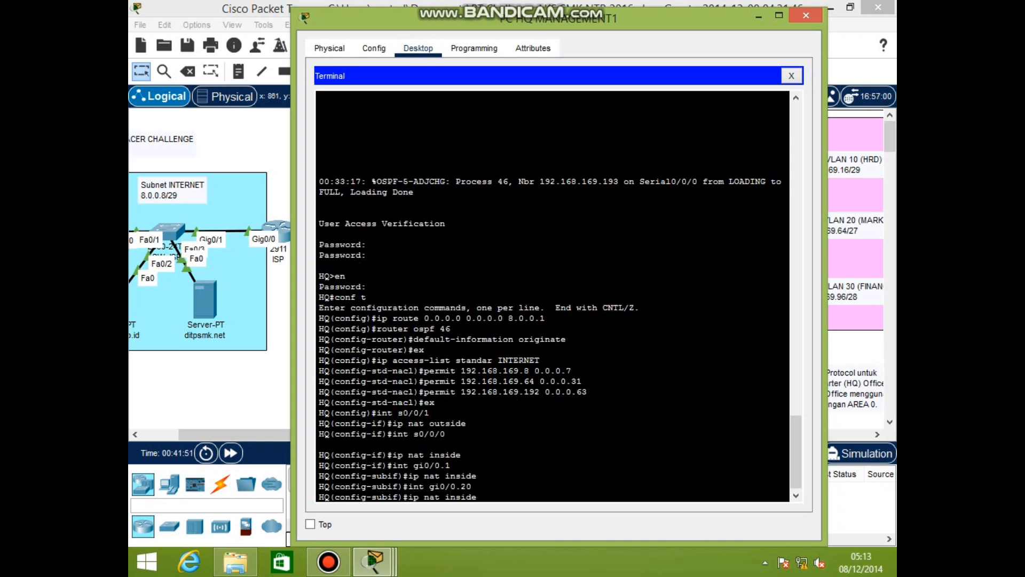
key("Return")
type("ex")
key("Return")
Configure NAT overload translating access list INTERNET to interface Serial0/0/1
type("ip nat in")
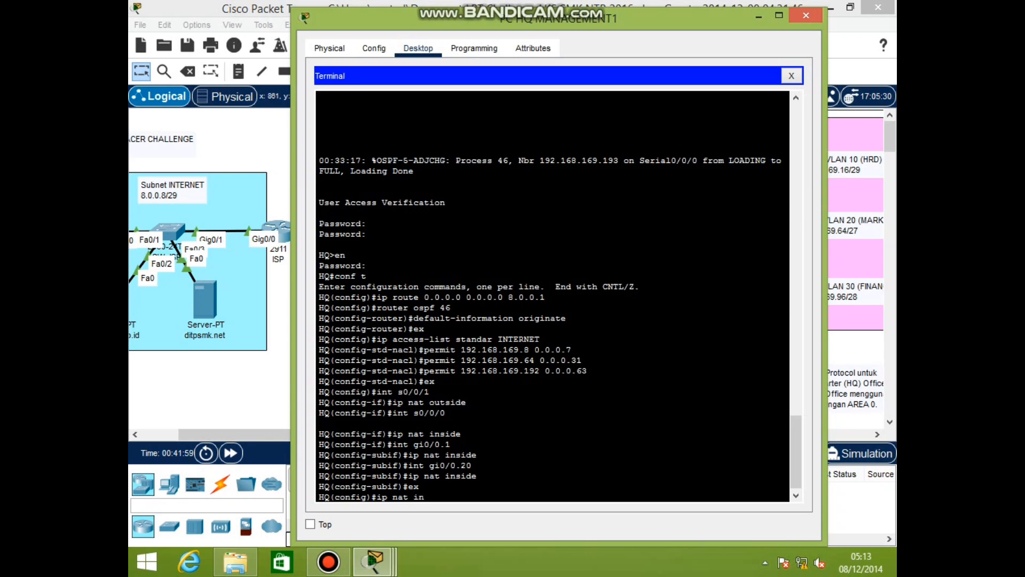
type("side")
key("Return")
type("ip nat inside s")
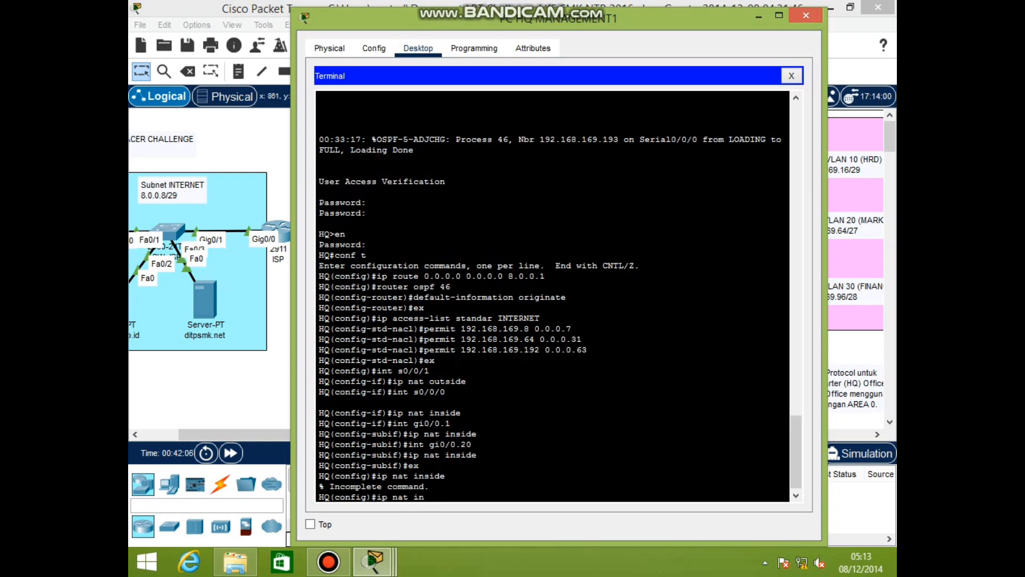
type("ource list iNTERNET")
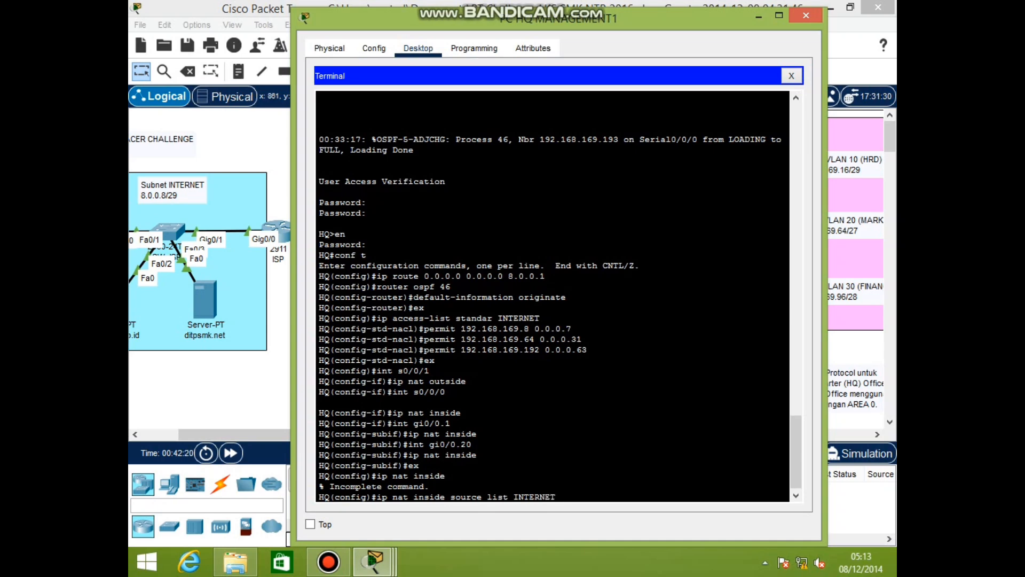
type(" int s0/0/1 overload")
key("Return")
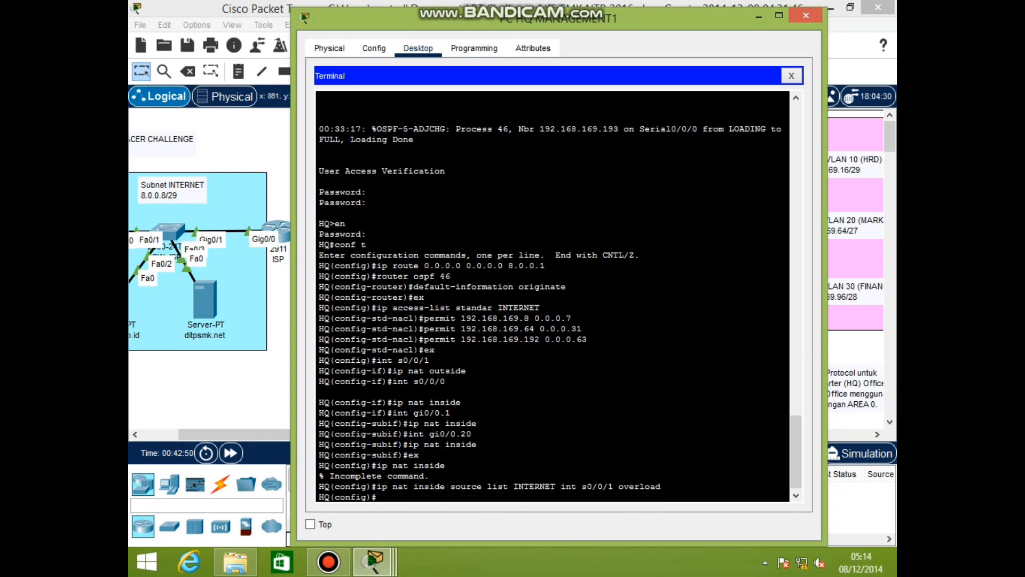
Check HQ's routing table, access lists and NAT statistics with show commands
type("end")
key("Return")
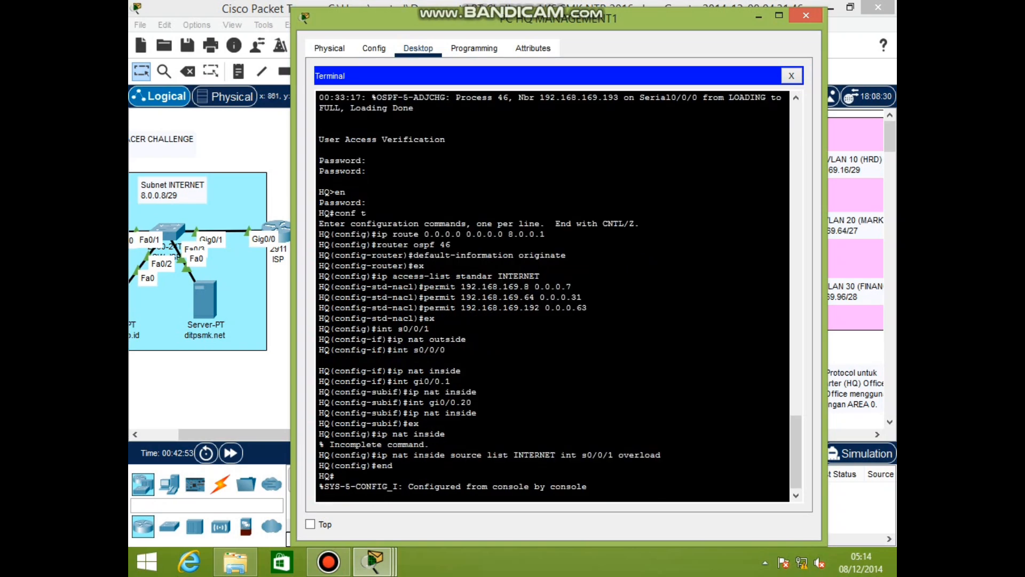
type("show ip route")
key("Return")
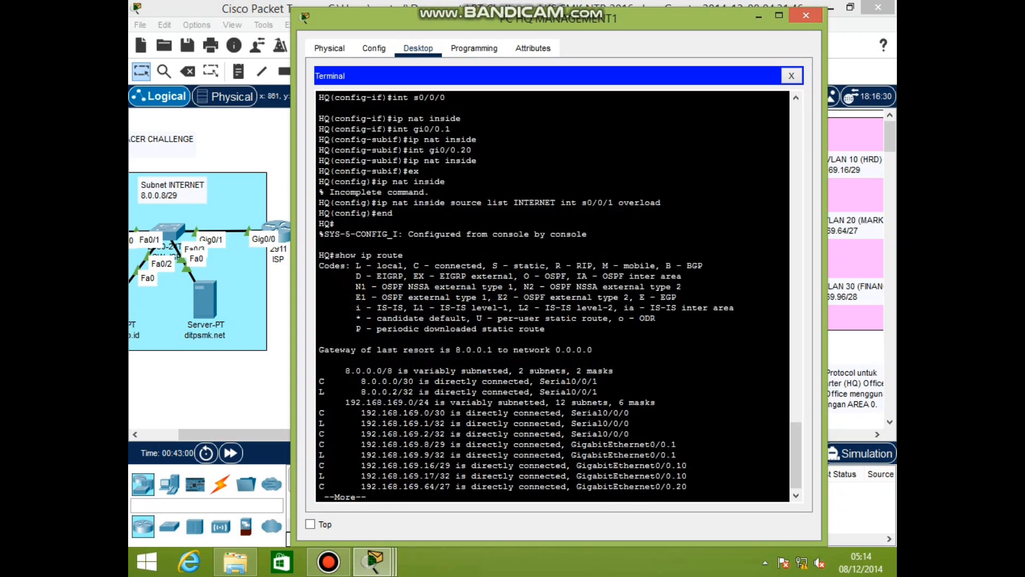
type("show")
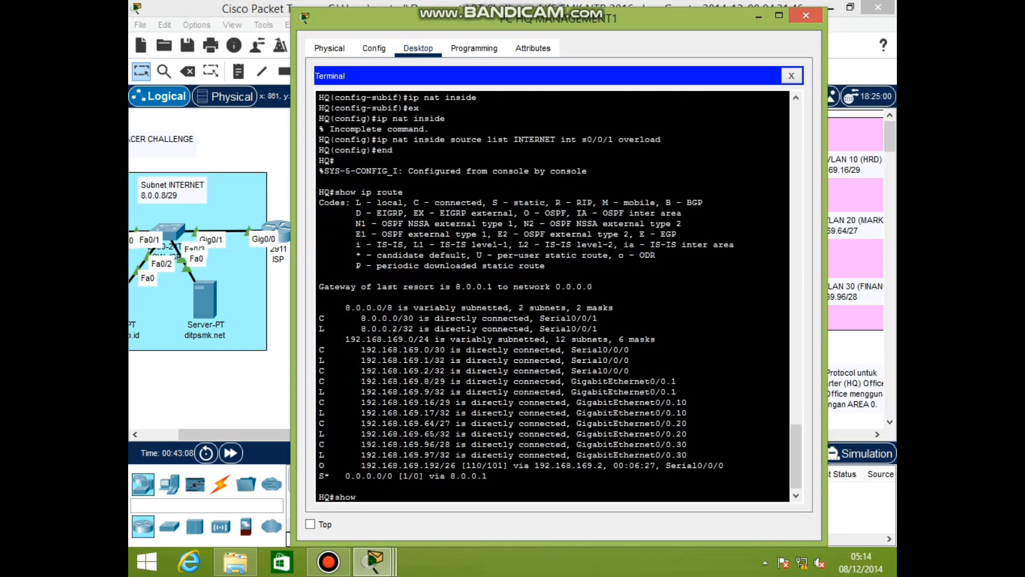
type(" ip access-list")
key("Return")
type("show ip nat ")
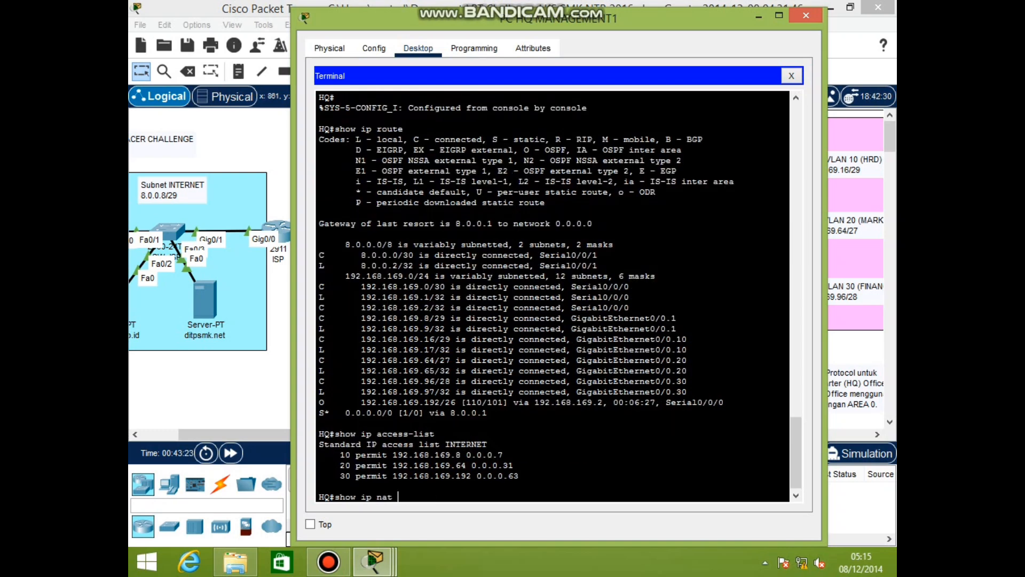
type("statistics")
key("Return")
Review the running configuration and save it to startup with copy run start
type("show run")
key("Return")
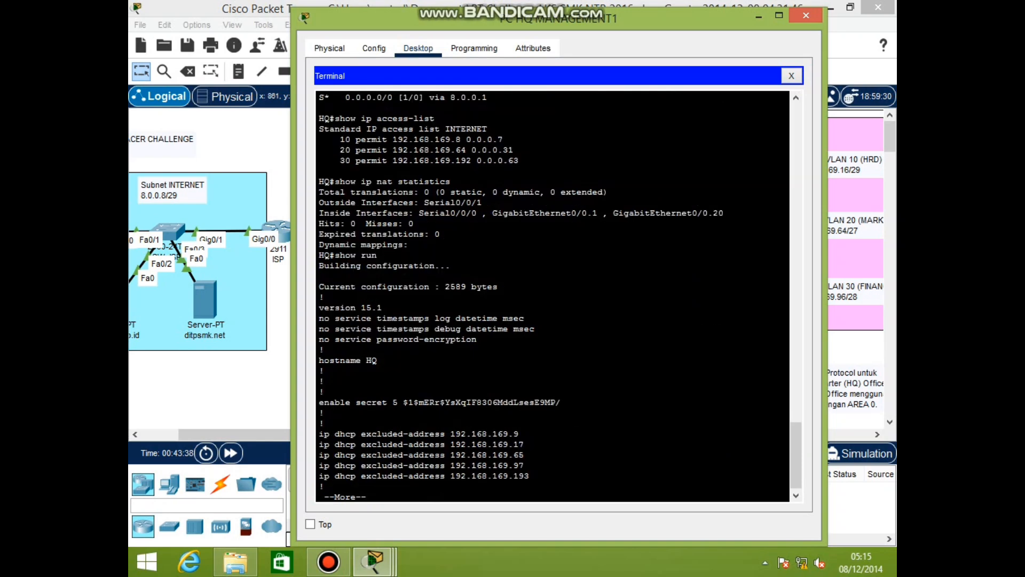
key("space")
key("space")
key("space")
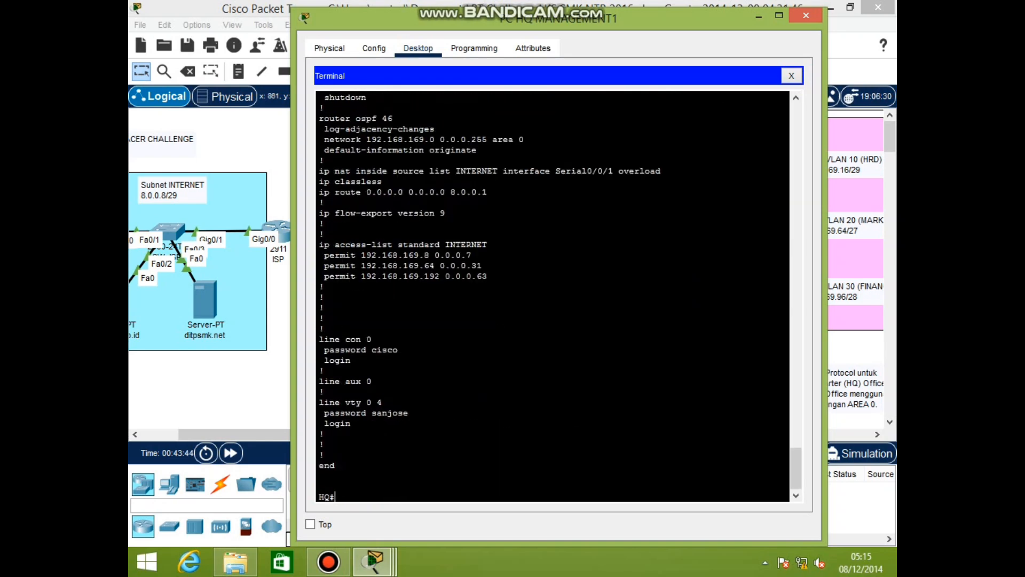
type("copy run start")
key("Return")
key("Return")
key("Return")
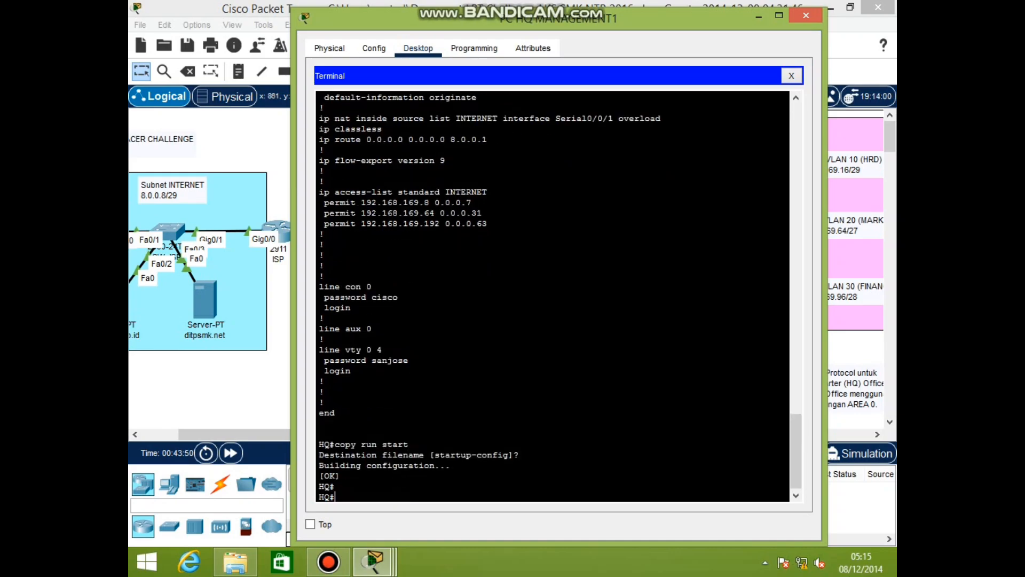